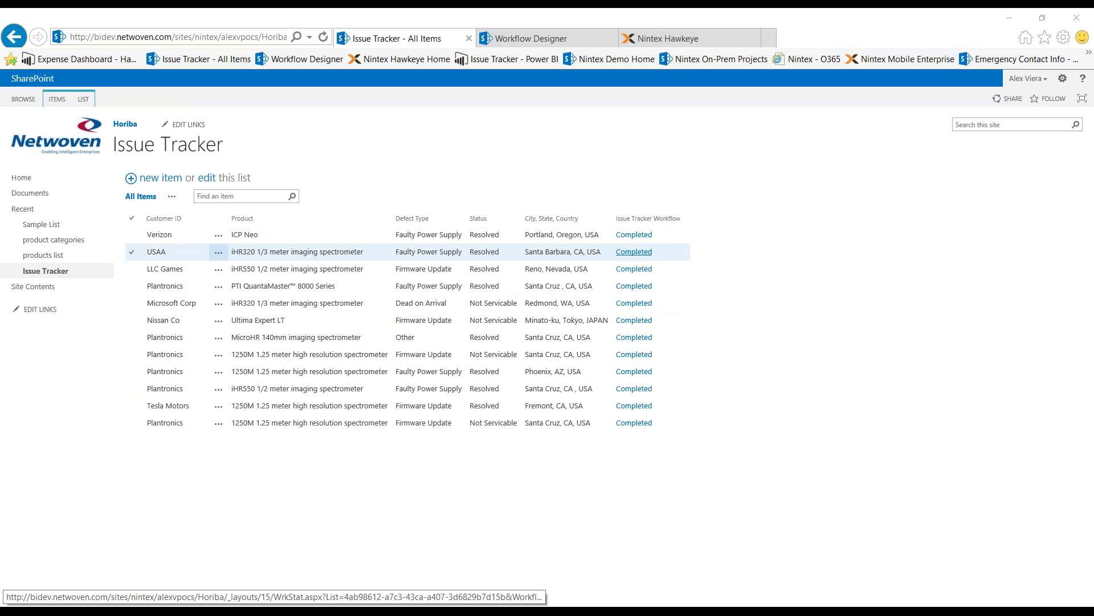
Fill in a new Issue Tracker item for customer nintex with Emission Spectrometers, Ultima Expert and defect type Dead on Arrival, and cancel it.
{"action": "left_click", "coordinate": [134, 180]}
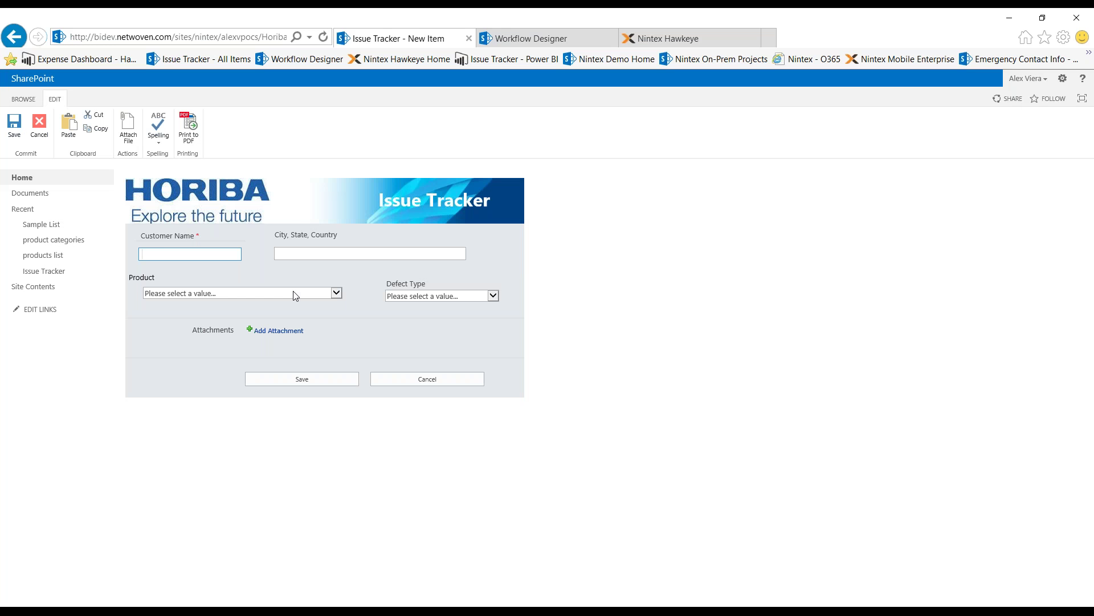
{"action": "type", "text": "nintex"}
{"action": "left_click", "coordinate": [312, 253]}
{"action": "left_click", "coordinate": [222, 294]}
{"action": "left_click", "coordinate": [222, 299]}
{"action": "left_click", "coordinate": [227, 313]}
{"action": "left_click", "coordinate": [238, 338]}
{"action": "left_click", "coordinate": [410, 296]}
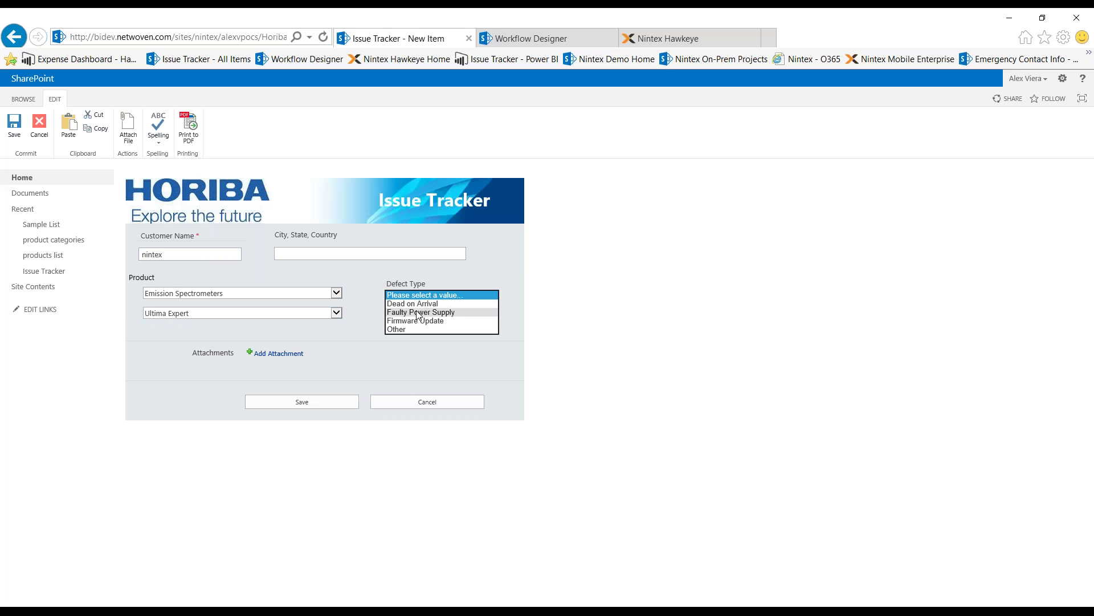
{"action": "left_click", "coordinate": [421, 306]}
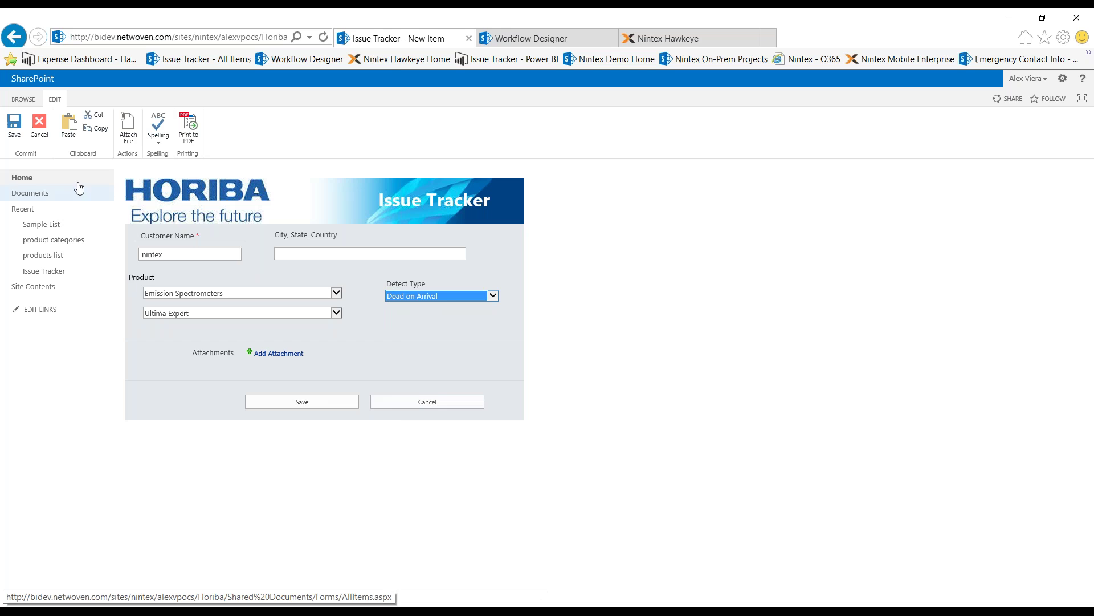
{"action": "left_click", "coordinate": [40, 124]}
{"action": "left_click", "coordinate": [433, 354]}
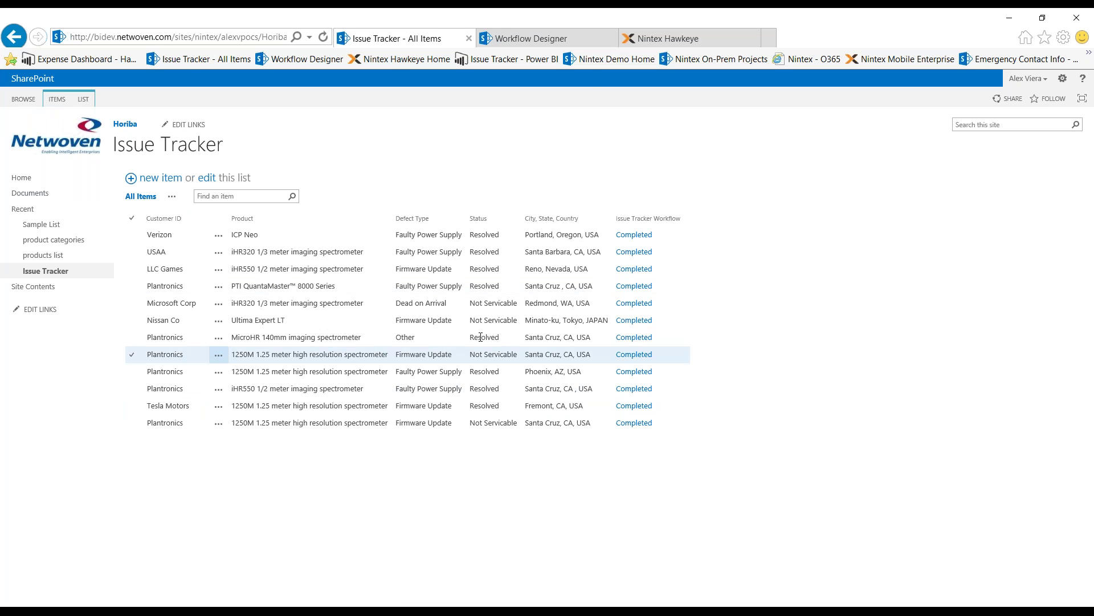
Switch to the Workflow Designer and inspect the stage name in the Beginning Beacon action's configuration.
{"action": "left_click", "coordinate": [539, 39]}
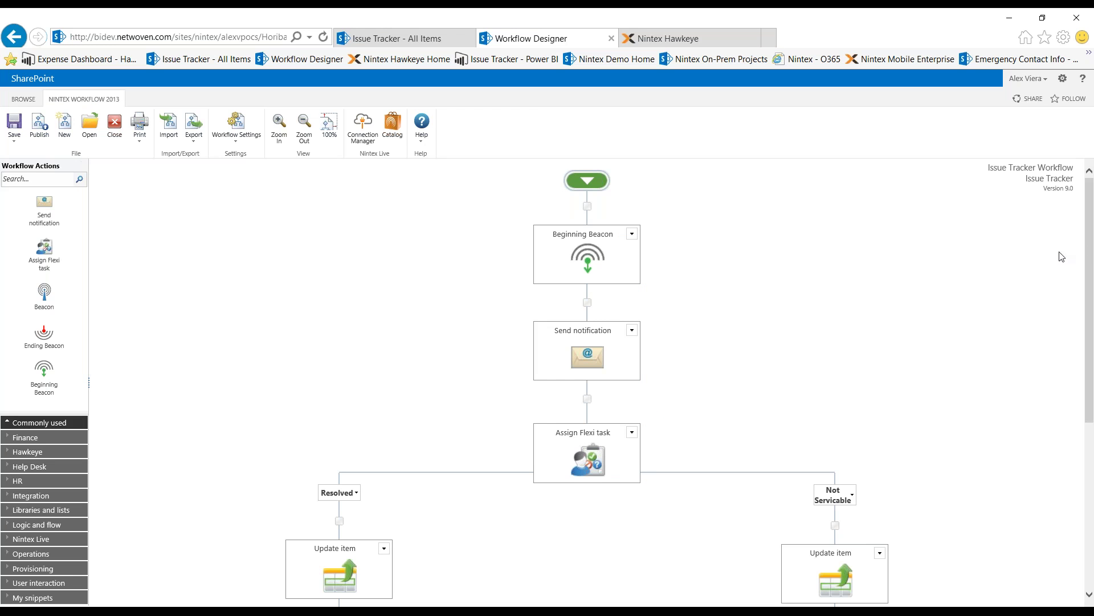
{"action": "left_click", "coordinate": [632, 234]}
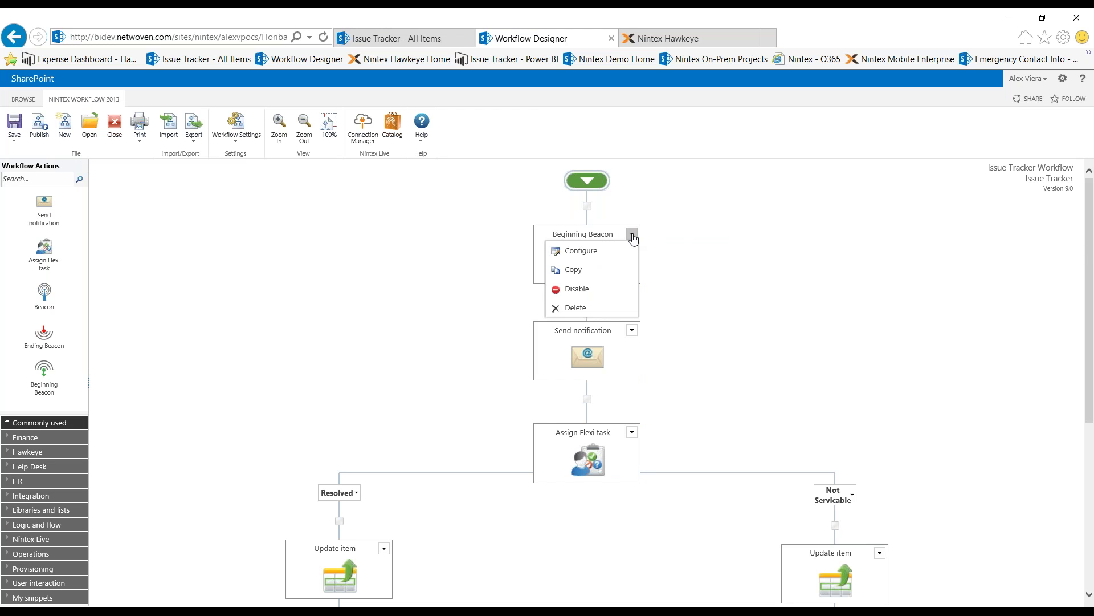
{"action": "left_click", "coordinate": [618, 251]}
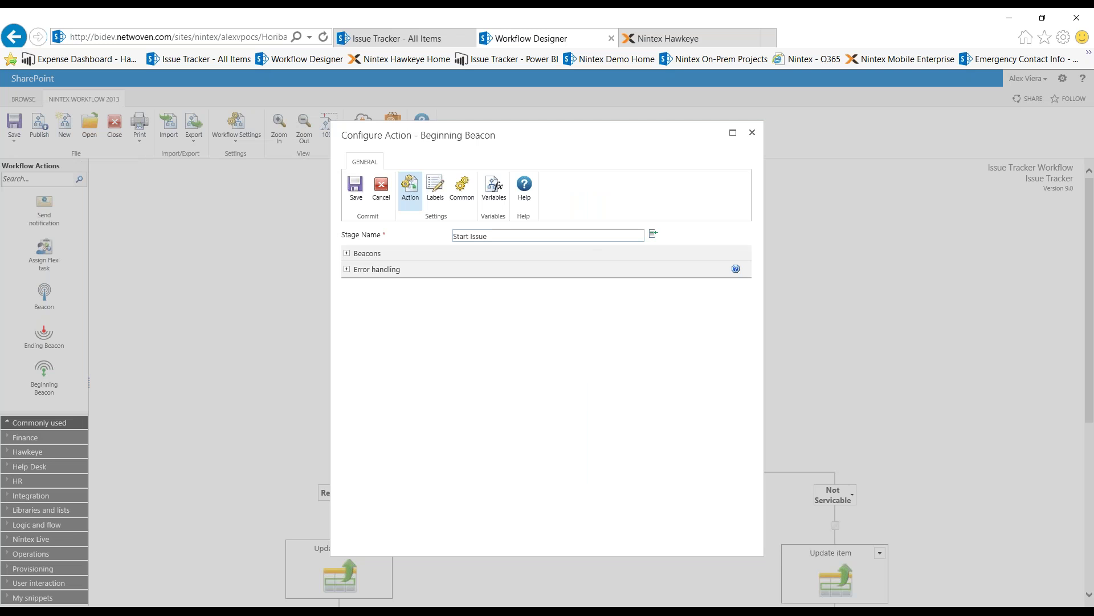
{"action": "left_click_drag", "start_coordinate": [492, 238], "coordinate": [462, 233]}
{"action": "left_click", "coordinate": [753, 134]}
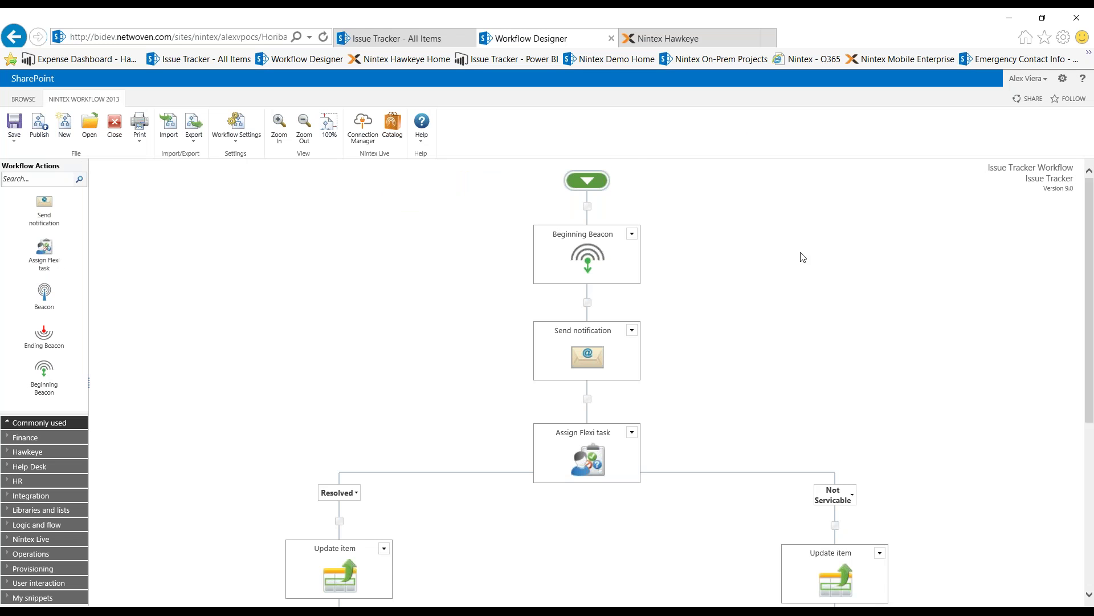
Inspect the stage name in the configuration of the Ending Beacon action at the end of the workflow.
{"action": "scroll", "coordinate": [803, 259], "scroll_direction": "down", "scroll_amount": 3}
{"action": "scroll", "coordinate": [803, 259], "scroll_direction": "down", "scroll_amount": 3}
{"action": "left_click", "coordinate": [632, 497]}
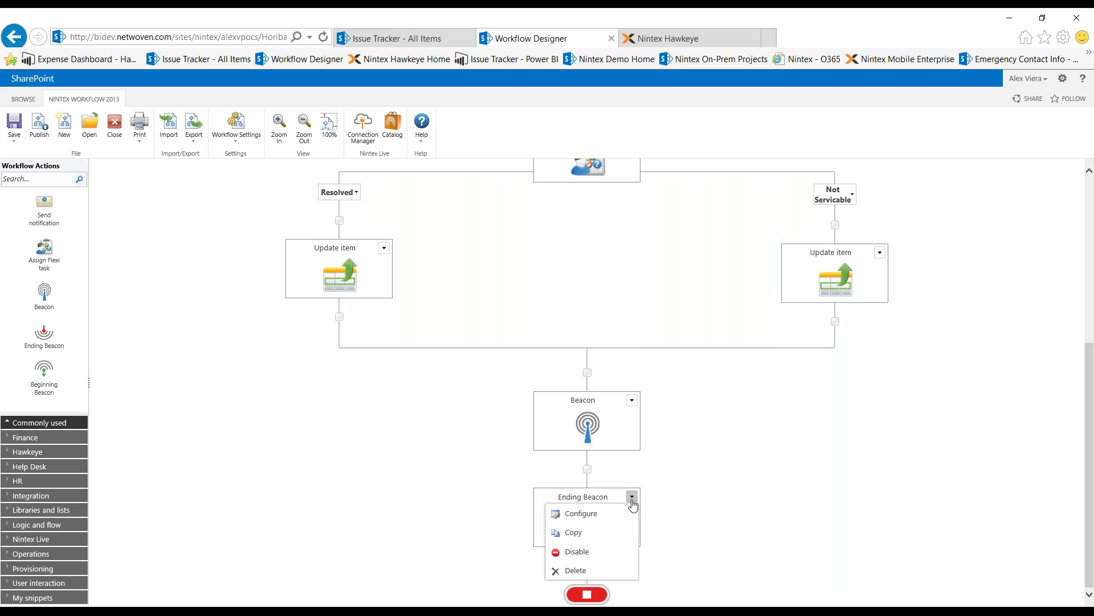
{"action": "left_click", "coordinate": [587, 513]}
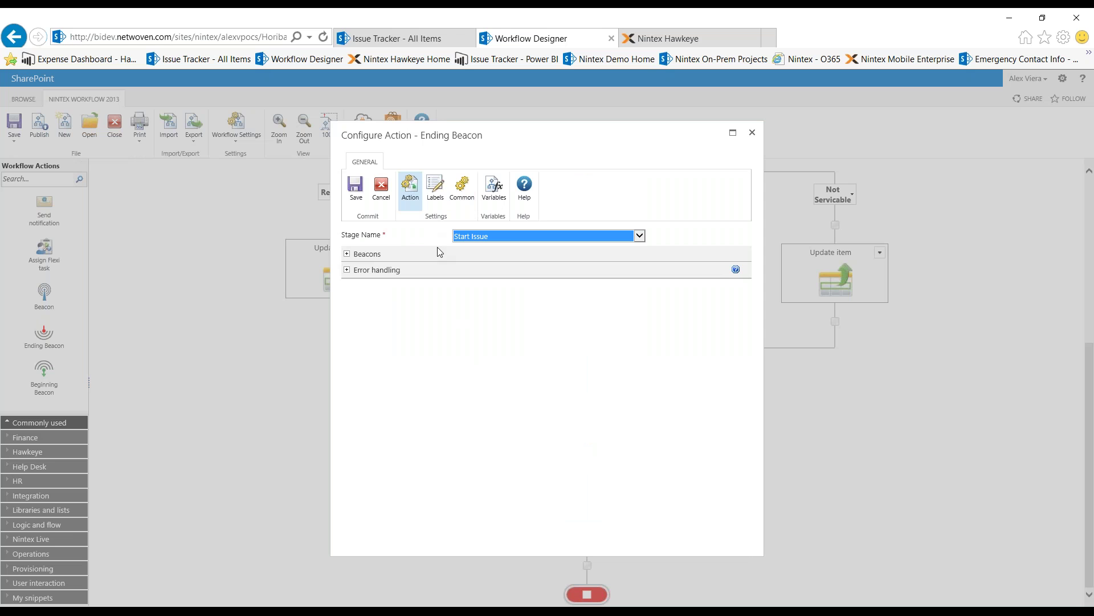
{"action": "left_click", "coordinate": [752, 135]}
Review the Issue Tracker workflow from the Beginning Beacon through the notification, Flexi task and both outcome branches to the Ending Beacon.
{"action": "left_click_drag", "start_coordinate": [1092, 416], "coordinate": [1091, 245]}
{"action": "mouse_move", "coordinate": [666, 266]}
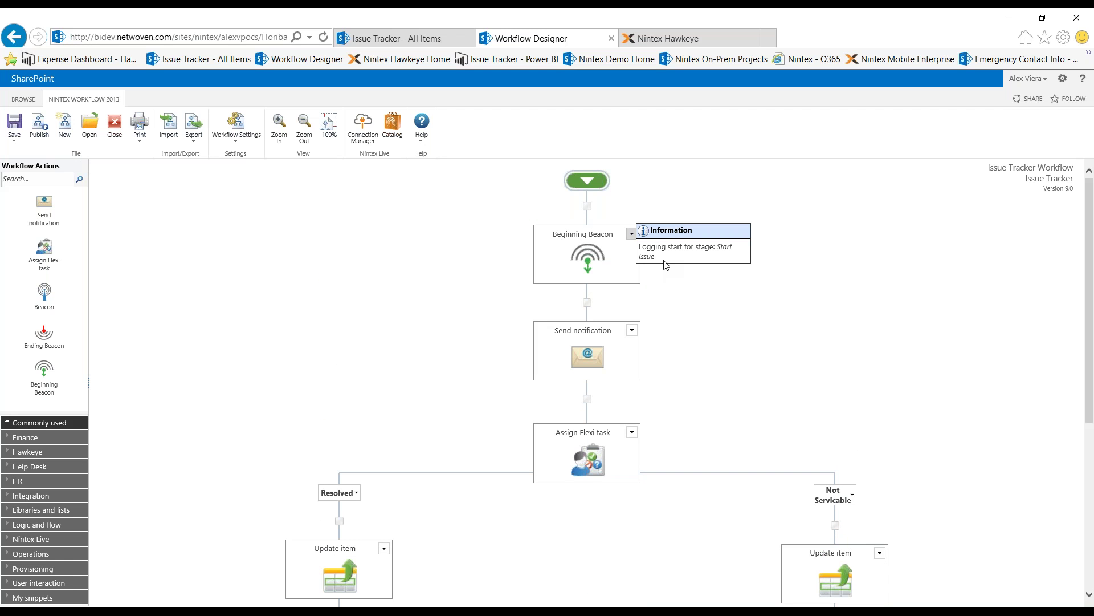
{"action": "left_click_drag", "start_coordinate": [1091, 377], "coordinate": [1074, 518]}
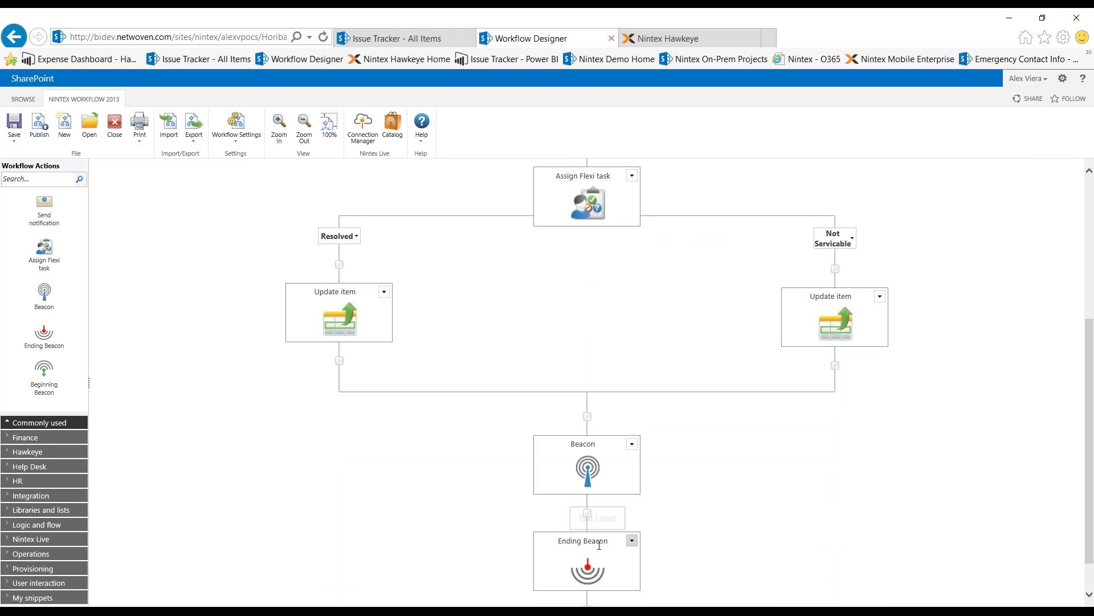
{"action": "left_click_drag", "start_coordinate": [1090, 419], "coordinate": [1091, 293]}
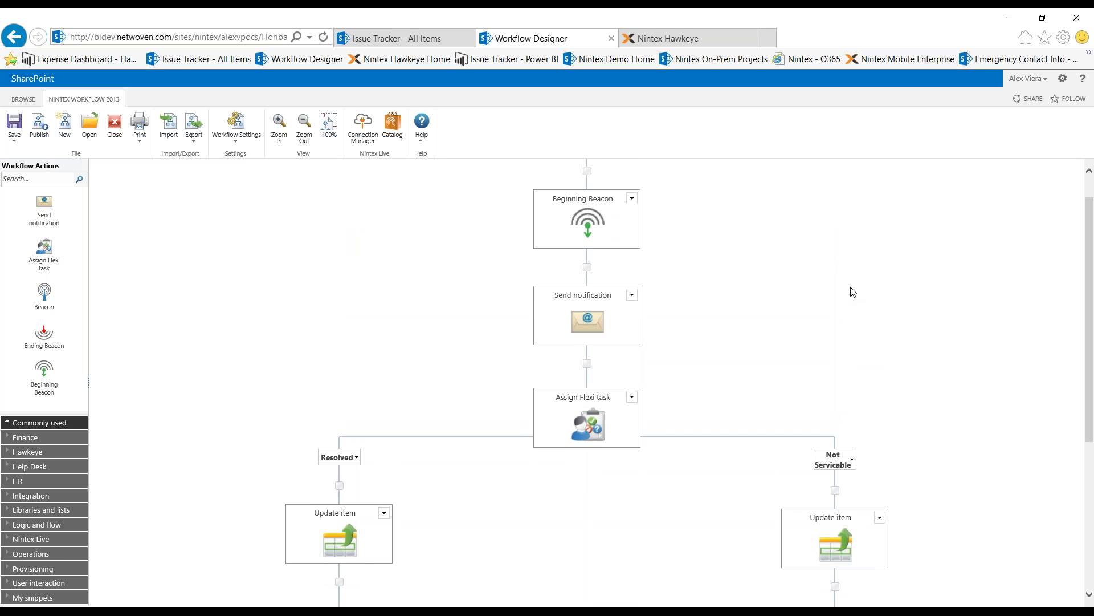
{"action": "mouse_move", "coordinate": [626, 320]}
{"action": "left_click_drag", "start_coordinate": [1088, 368], "coordinate": [1082, 408]}
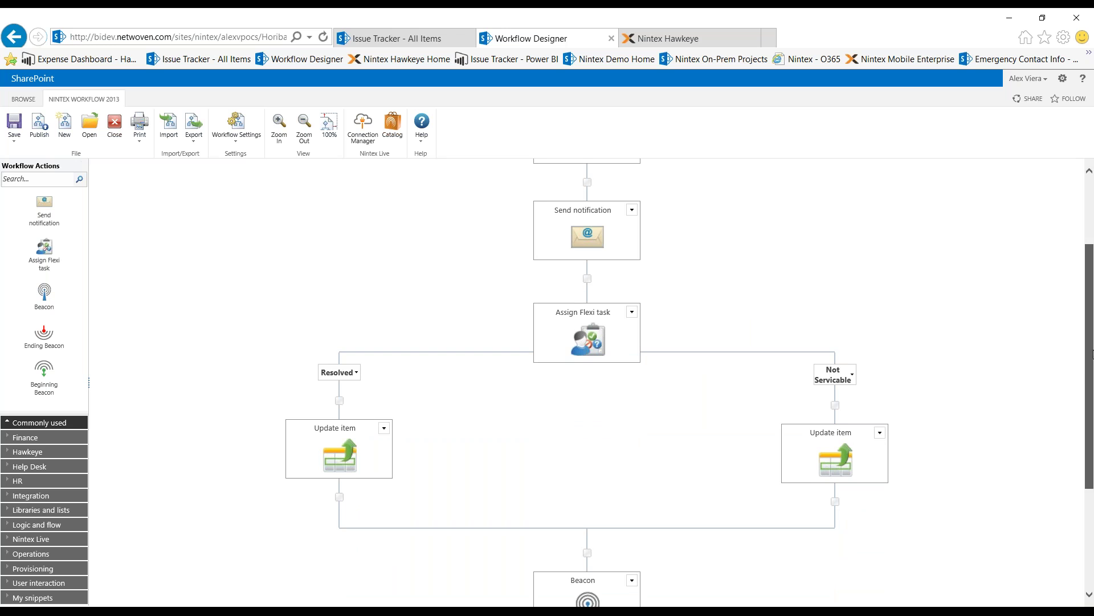
{"action": "left_click_drag", "start_coordinate": [1086, 362], "coordinate": [1091, 448]}
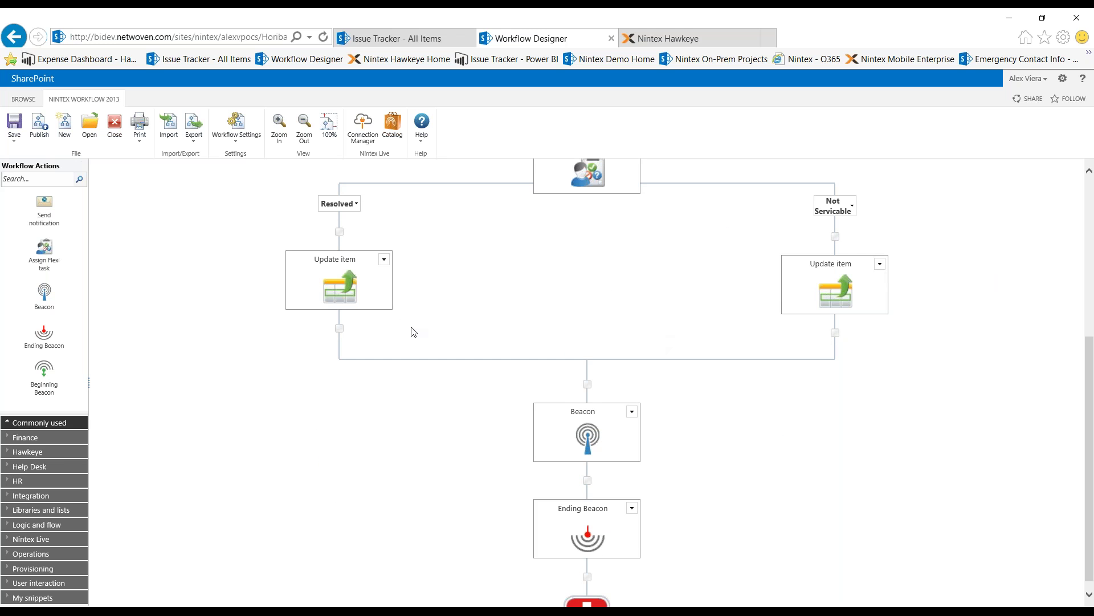
Add a trial beacon named sdgsdfgsdgsd to the Beacon action and browse the insertable references for its value, leaving the value empty.
{"action": "left_click", "coordinate": [632, 411]}
{"action": "left_click", "coordinate": [580, 428]}
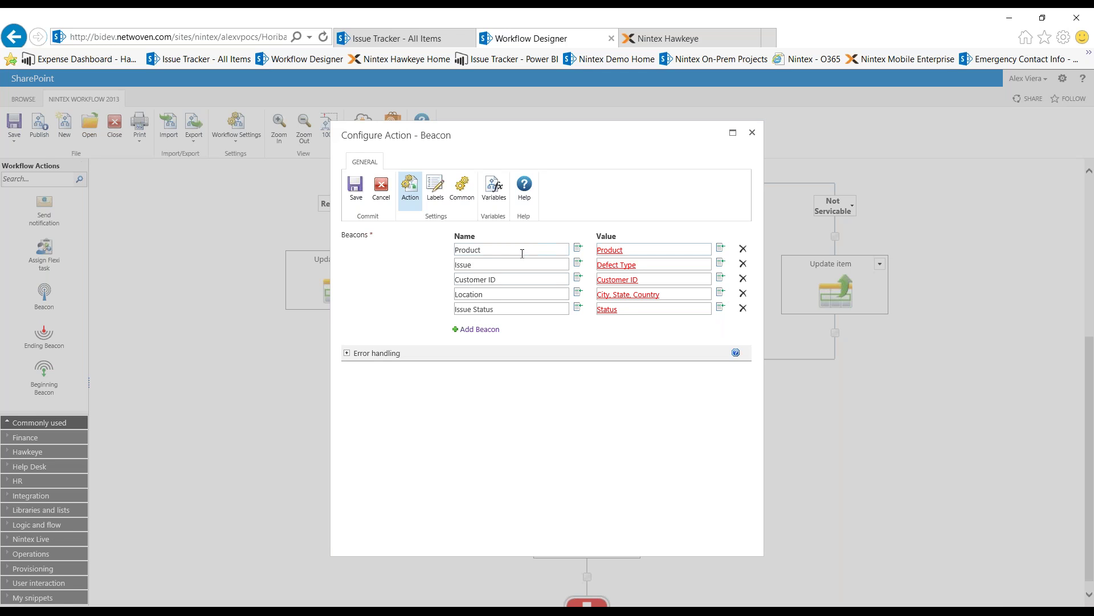
{"action": "left_click", "coordinate": [479, 329]}
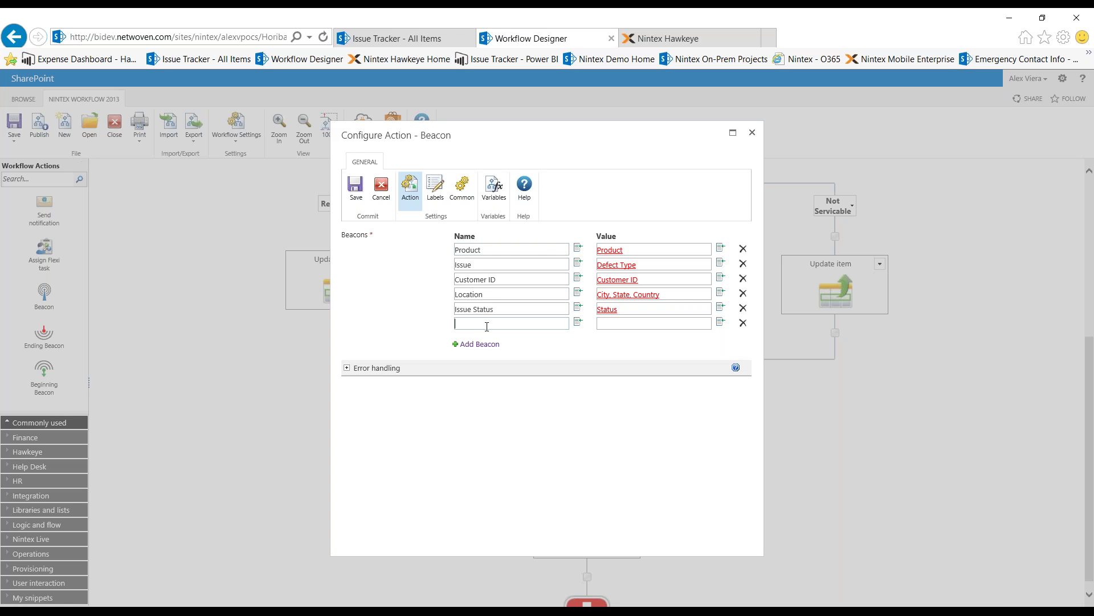
{"action": "type", "text": "sdgsdfgsdgsd"}
{"action": "left_click", "coordinate": [720, 322]}
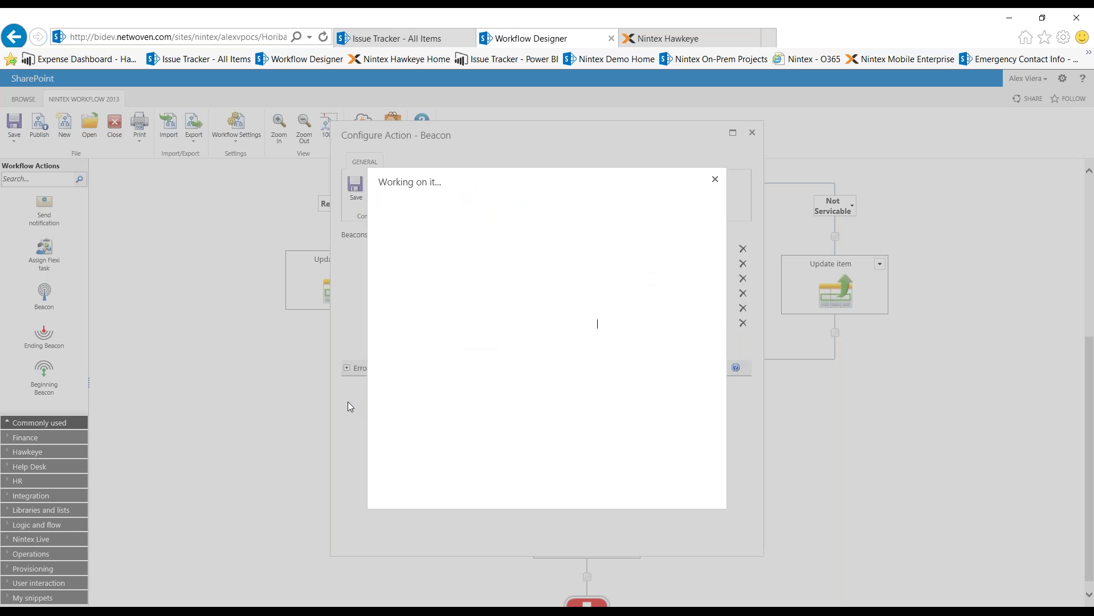
{"action": "left_click", "coordinate": [434, 204]}
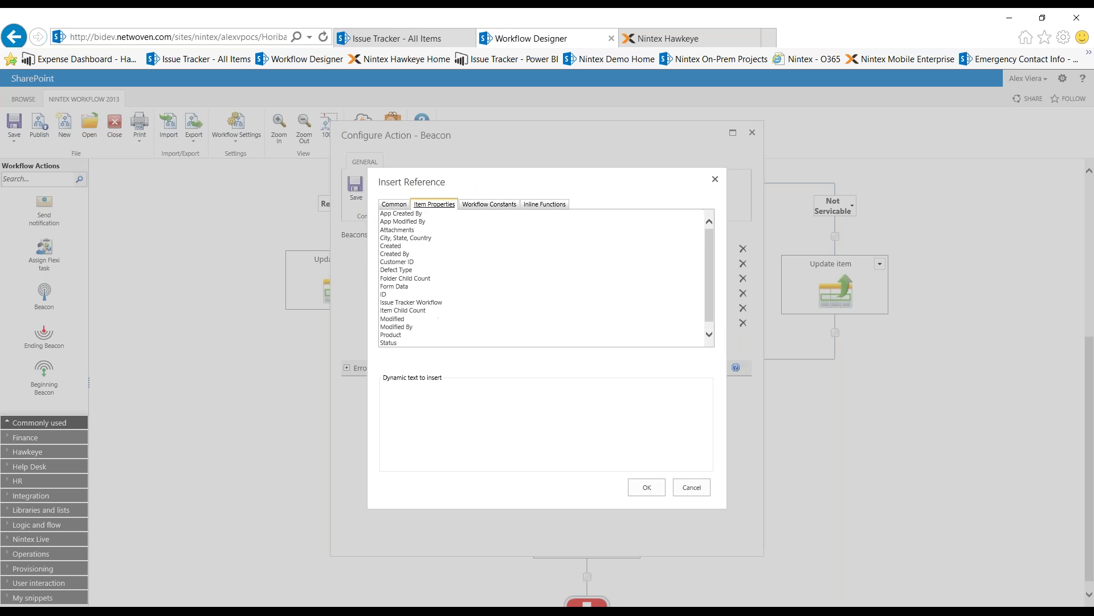
{"action": "left_click", "coordinate": [490, 205]}
{"action": "left_click", "coordinate": [395, 205]}
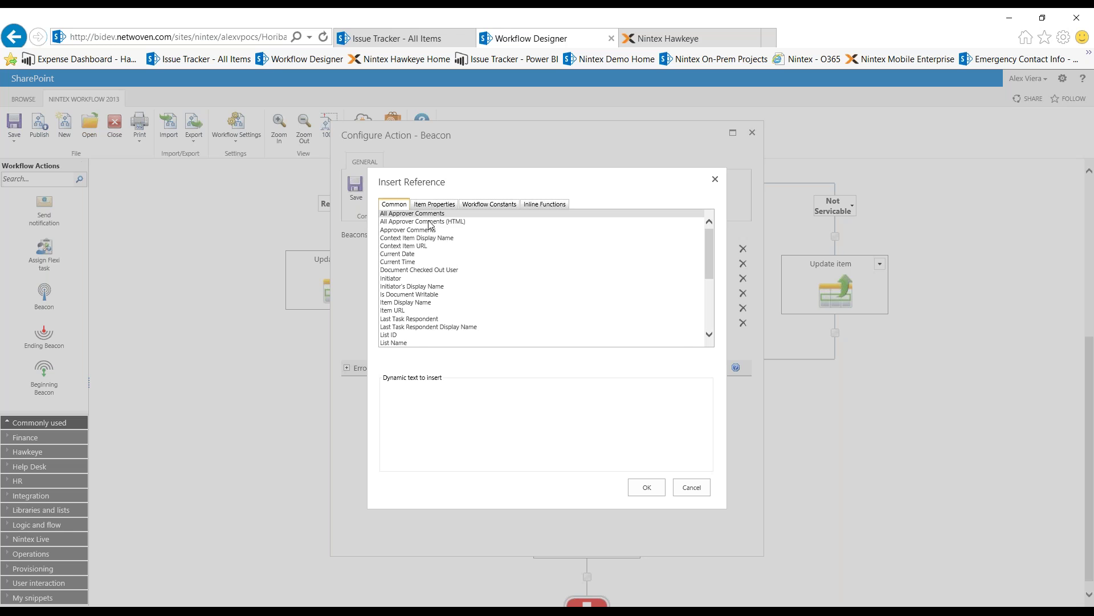
{"action": "left_click", "coordinate": [692, 486]}
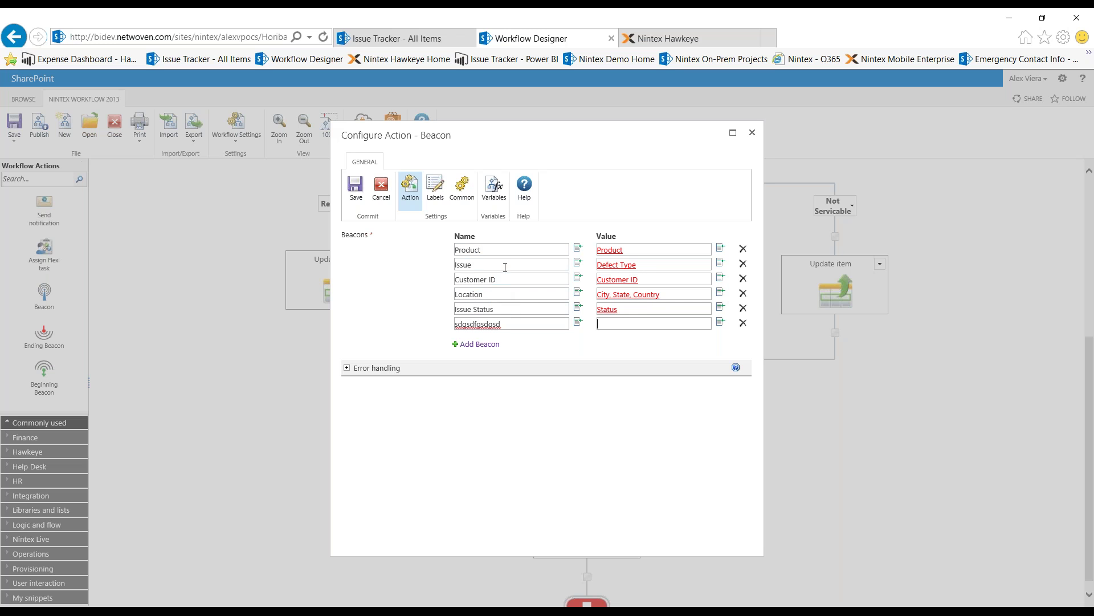
Examine the Product and Location entries among the Beacon action's name and value pairs, and close its configuration without saving.
{"action": "left_click_drag", "start_coordinate": [488, 249], "coordinate": [393, 252]}
{"action": "left_click_drag", "start_coordinate": [655, 252], "coordinate": [599, 276]}
{"action": "double_click", "coordinate": [479, 250]}
{"action": "left_click_drag", "start_coordinate": [485, 294], "coordinate": [432, 301]}
{"action": "left_click", "coordinate": [753, 134]}
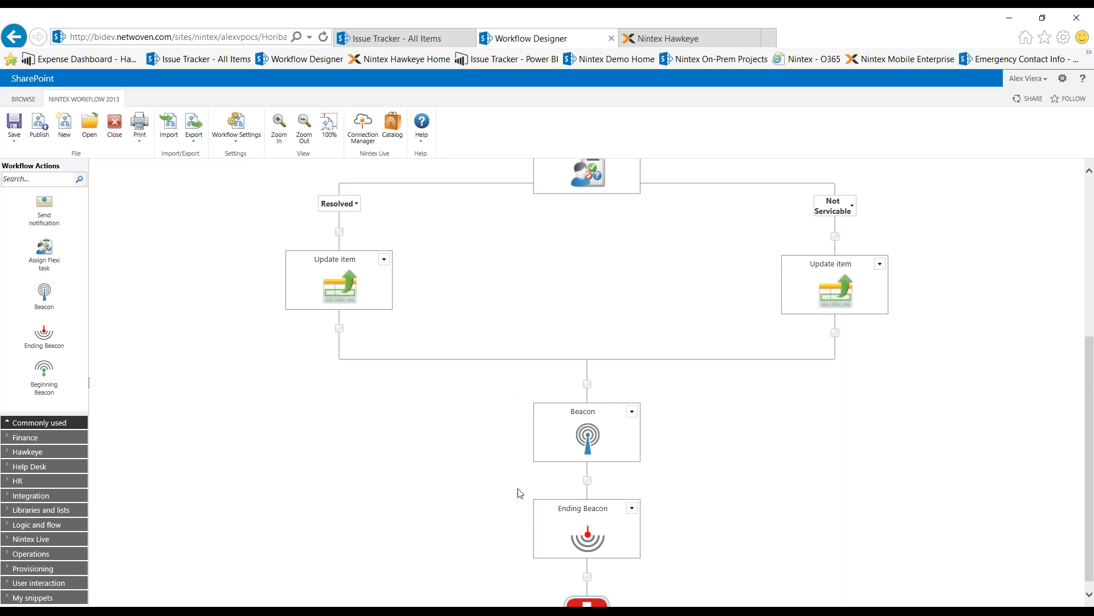
Insert Beginning Beacon, Beacon and Ending Beacon actions from the Hawkeye category below Update item in the Resolved branch.
{"action": "mouse_move", "coordinate": [631, 411]}
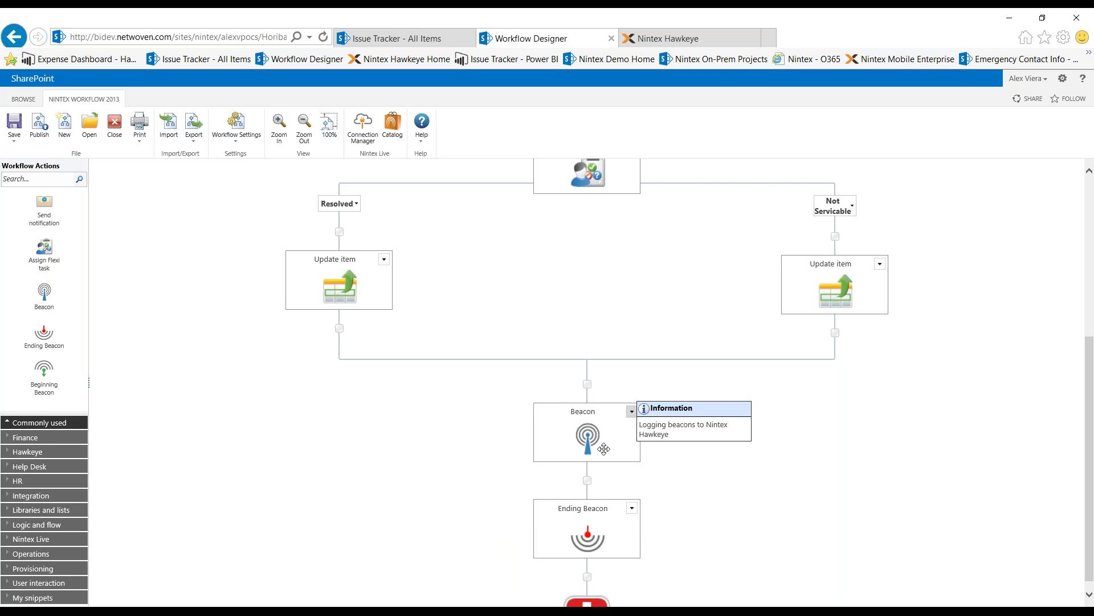
{"action": "mouse_move", "coordinate": [1092, 473]}
{"action": "left_mouse_down"}
{"action": "mouse_move", "coordinate": [1092, 336]}
{"action": "mouse_move", "coordinate": [1092, 490]}
{"action": "left_mouse_up"}
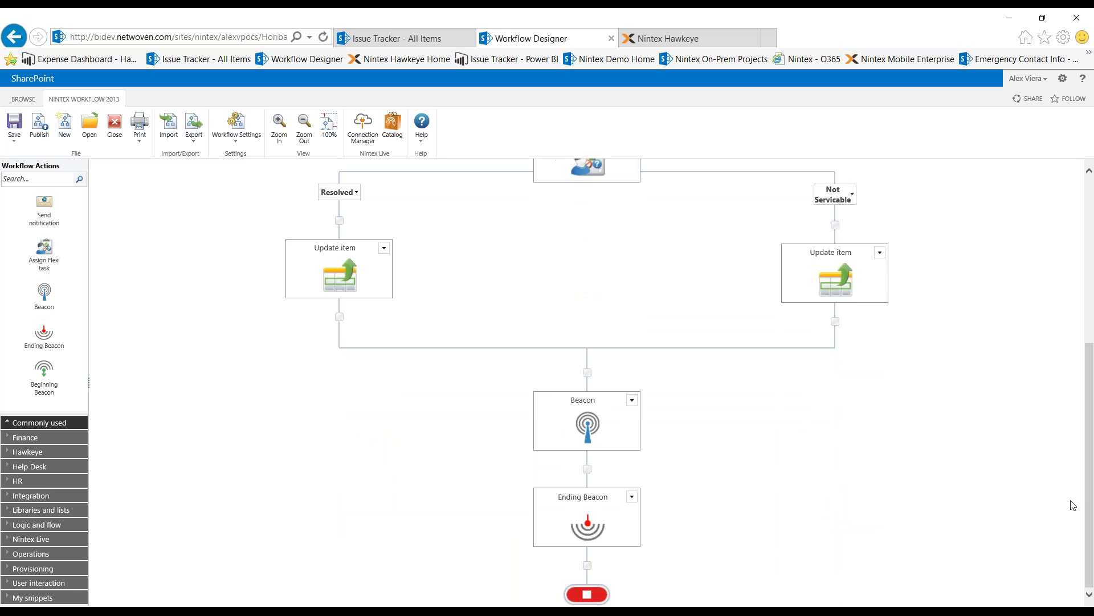
{"action": "mouse_move", "coordinate": [613, 444]}
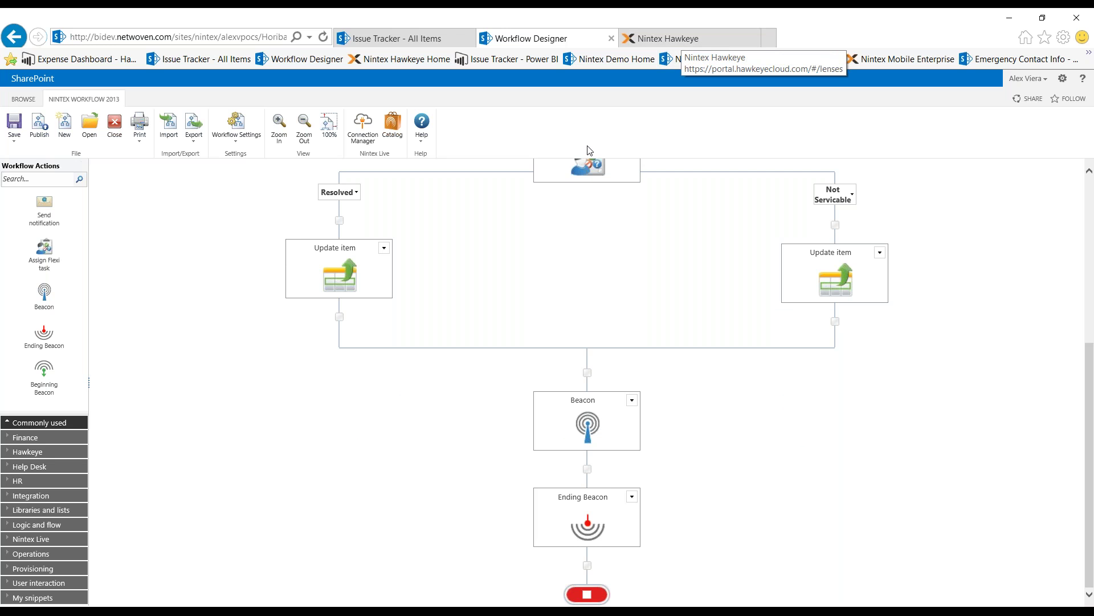
{"action": "left_click", "coordinate": [19, 452]}
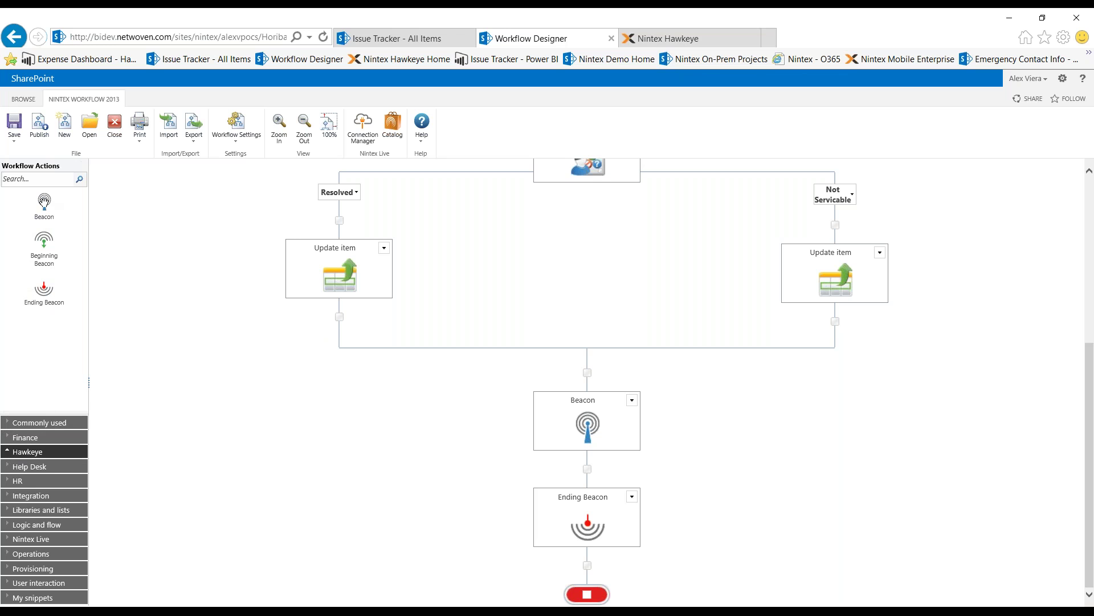
{"action": "left_click_drag", "start_coordinate": [43, 201], "coordinate": [339, 318]}
{"action": "left_click_drag", "start_coordinate": [41, 237], "coordinate": [339, 317]}
{"action": "left_click_drag", "start_coordinate": [46, 301], "coordinate": [185, 432]}
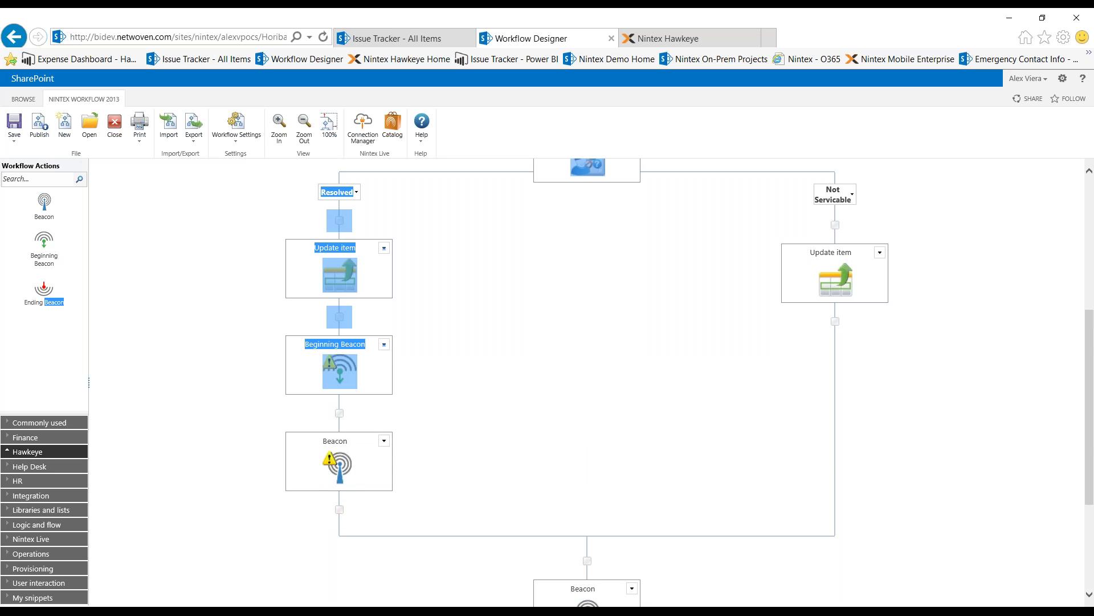
{"action": "left_click_drag", "start_coordinate": [43, 288], "coordinate": [340, 509]}
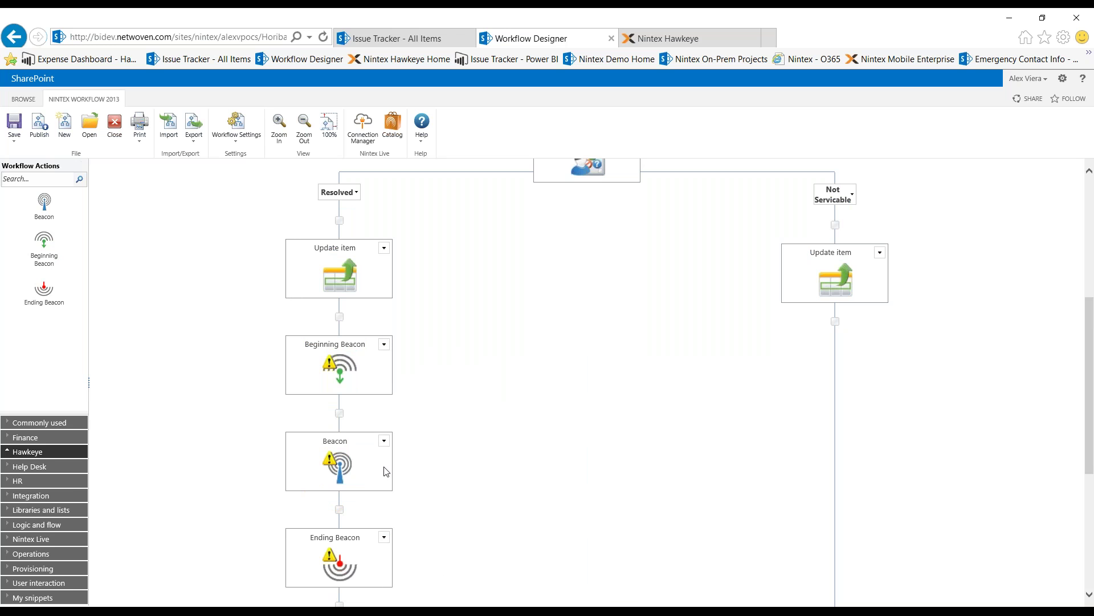
{"action": "mouse_move", "coordinate": [373, 464]}
Switch to Nintex Hawkeye and examine the Nintex data sources connected to the tenant.
{"action": "left_click", "coordinate": [655, 43]}
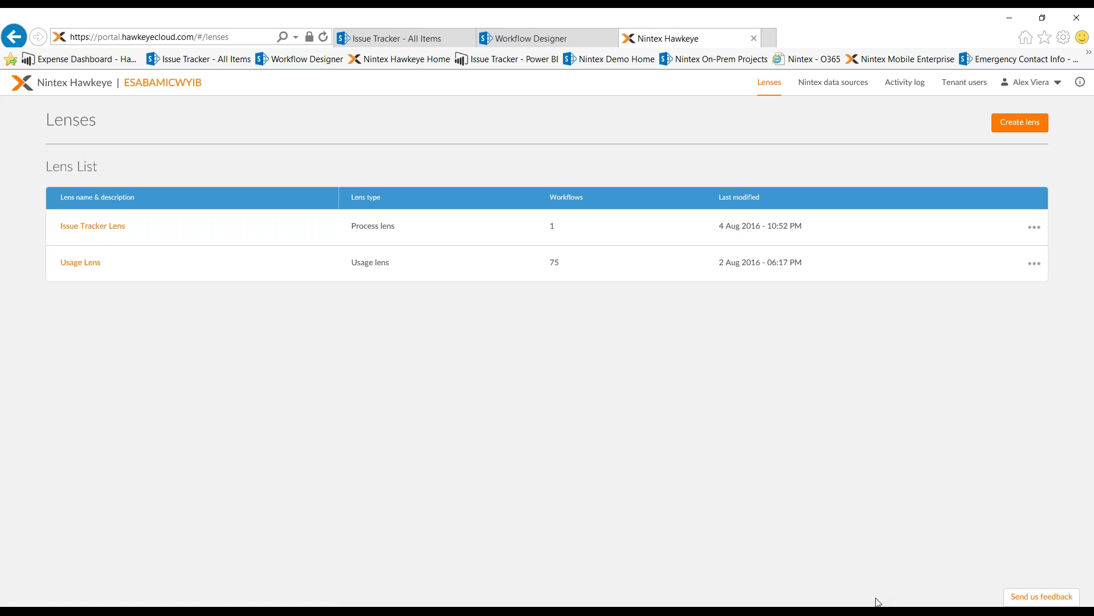
{"action": "left_click", "coordinate": [839, 82]}
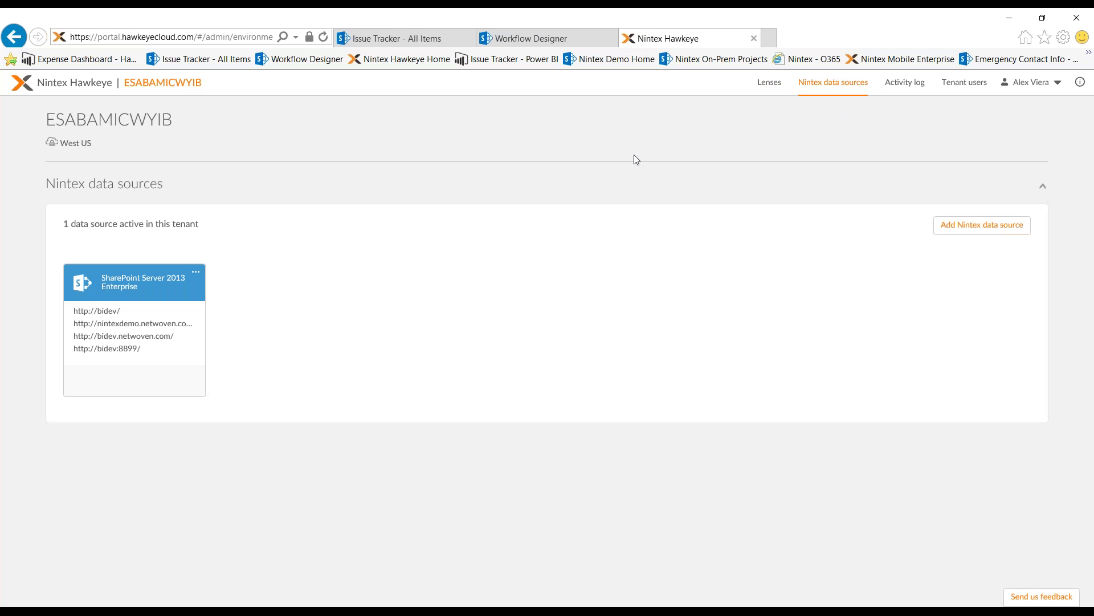
{"action": "mouse_move", "coordinate": [153, 337]}
Create a Process Intelligence lens and name it Process Intelligence Lens For Issue Tracker.
{"action": "left_click", "coordinate": [767, 84]}
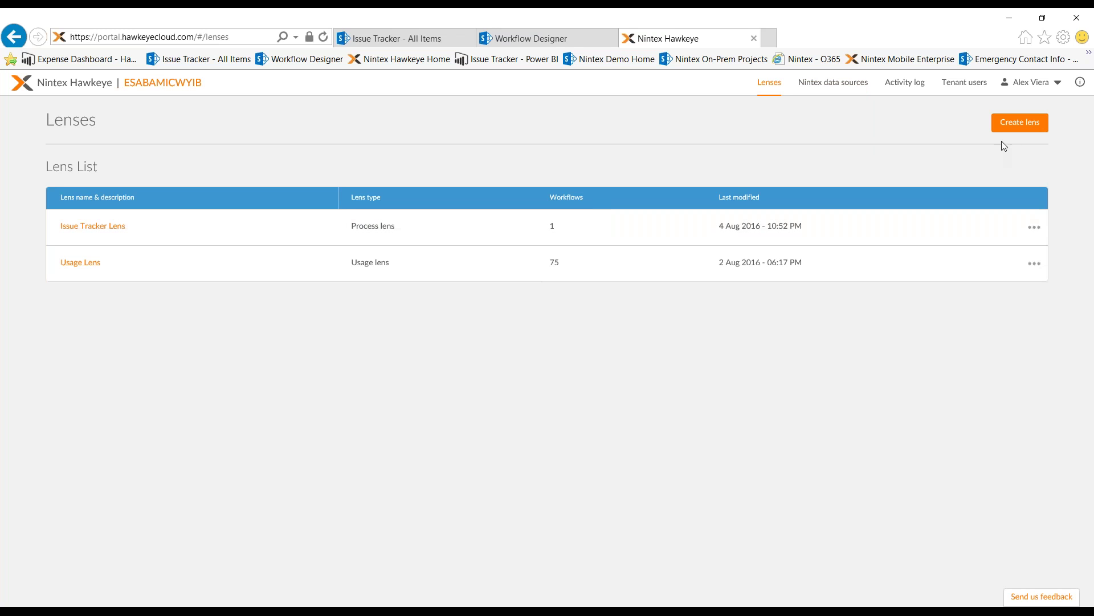
{"action": "left_click", "coordinate": [1022, 128]}
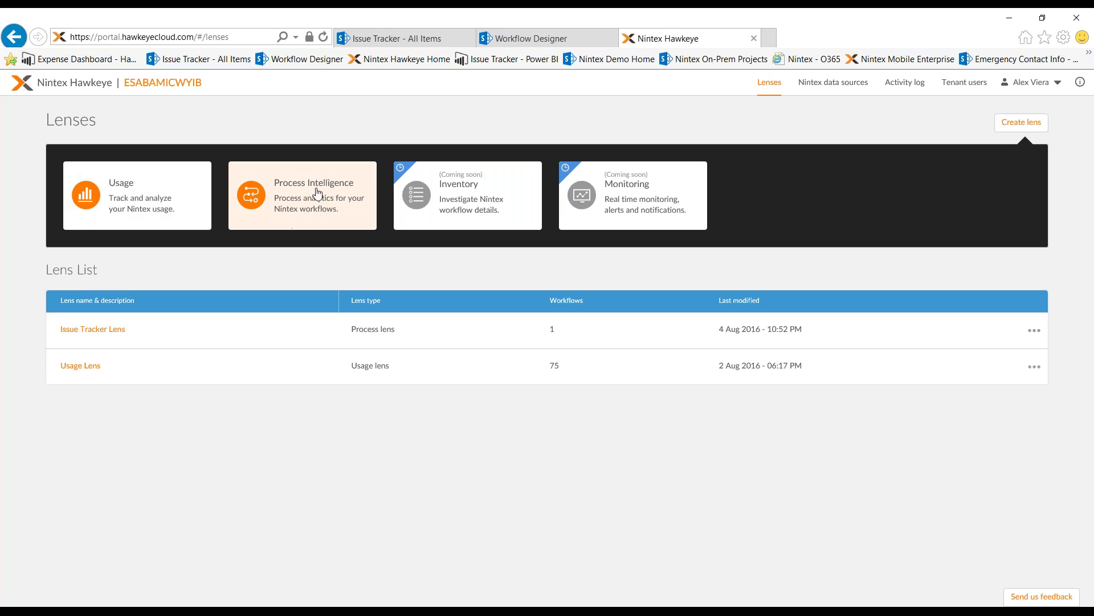
{"action": "left_click", "coordinate": [304, 204]}
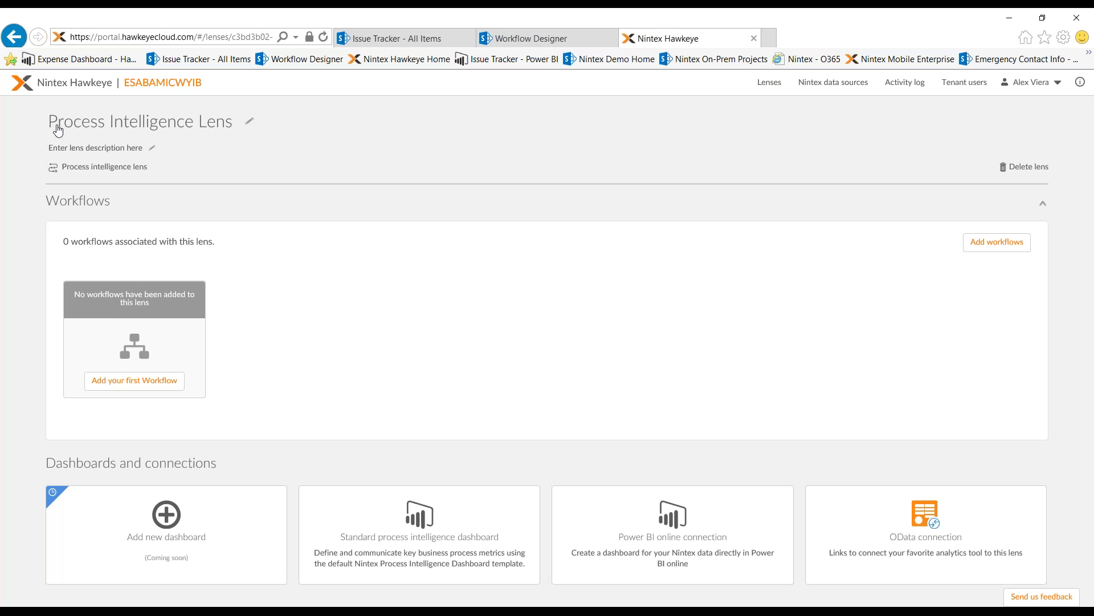
{"action": "left_click", "coordinate": [94, 123]}
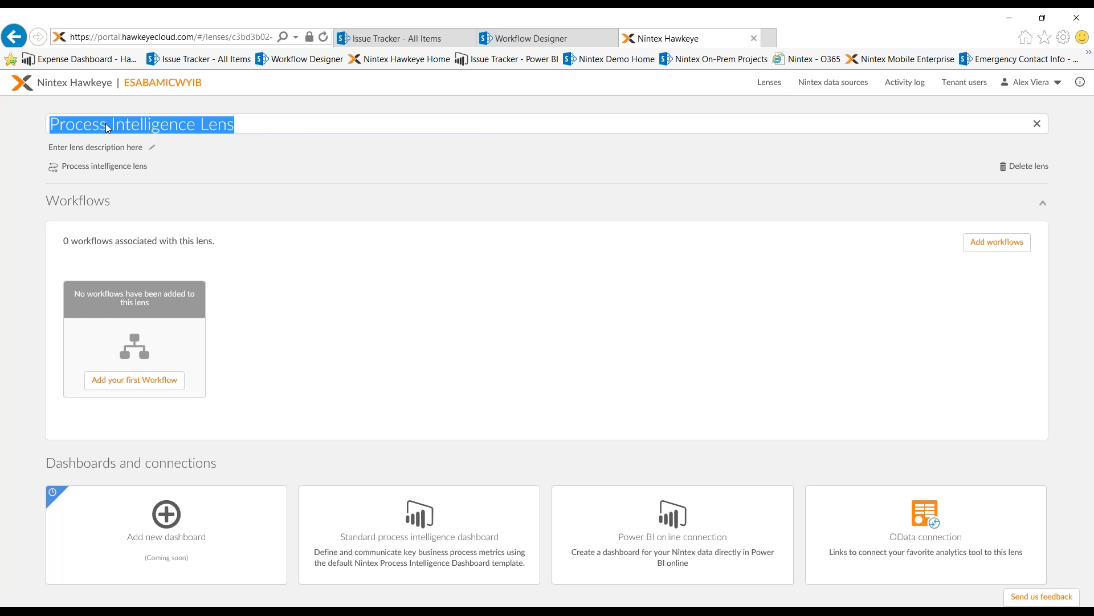
{"action": "left_click", "coordinate": [243, 125]}
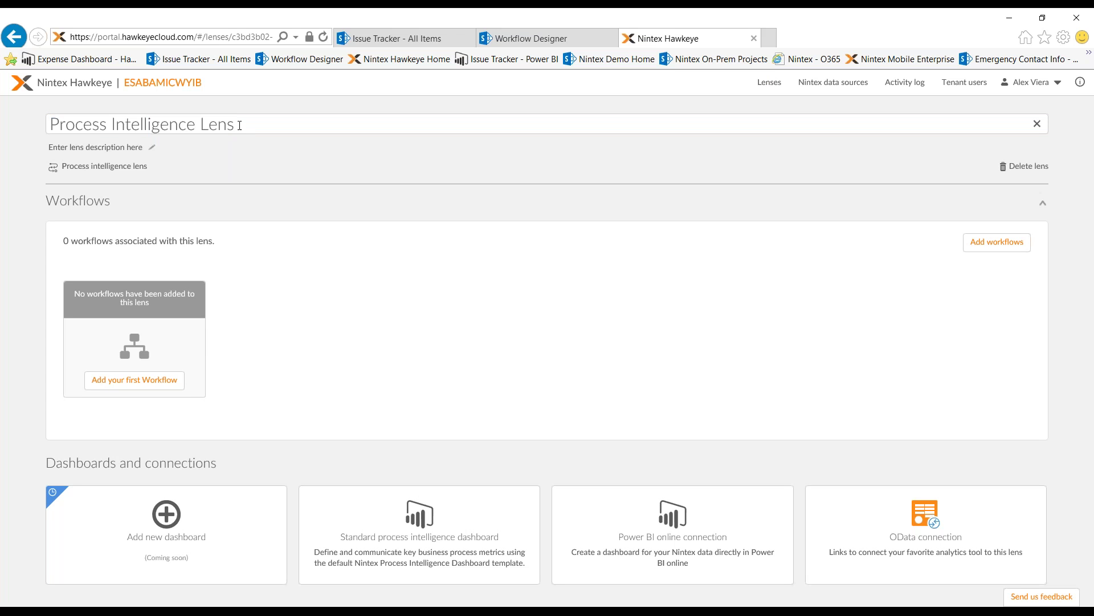
{"action": "type", "text": "For "}
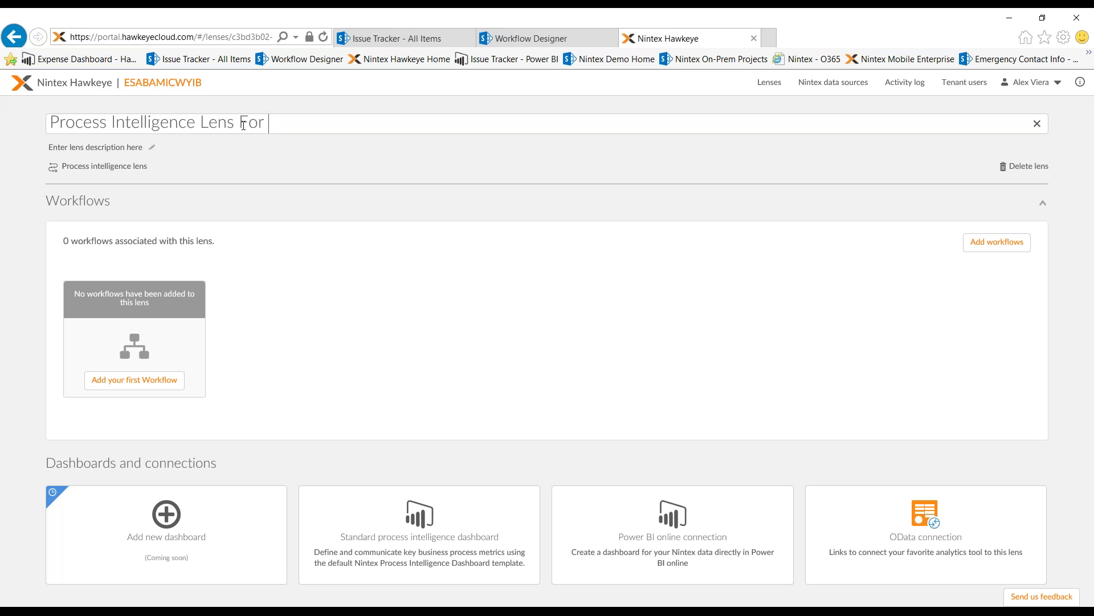
{"action": "type", "text": "Issue Tracker"}
Search the workflows for iss and add Issue Tracker Workflow to the lens.
{"action": "left_click", "coordinate": [152, 387]}
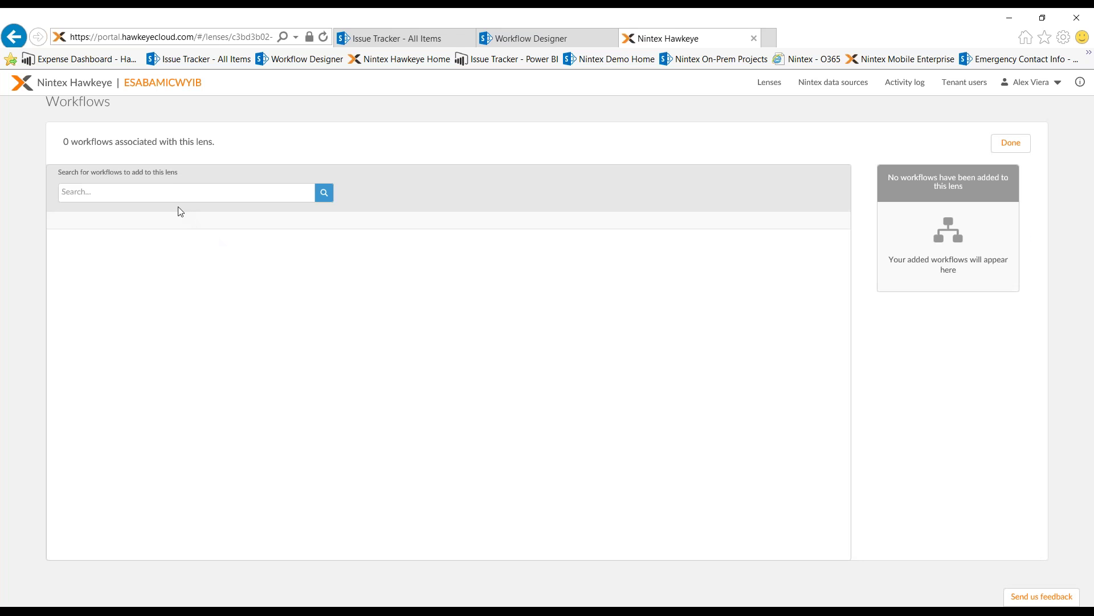
{"action": "left_click", "coordinate": [175, 194]}
{"action": "type", "text": "iss"}
{"action": "key", "text": "Return"}
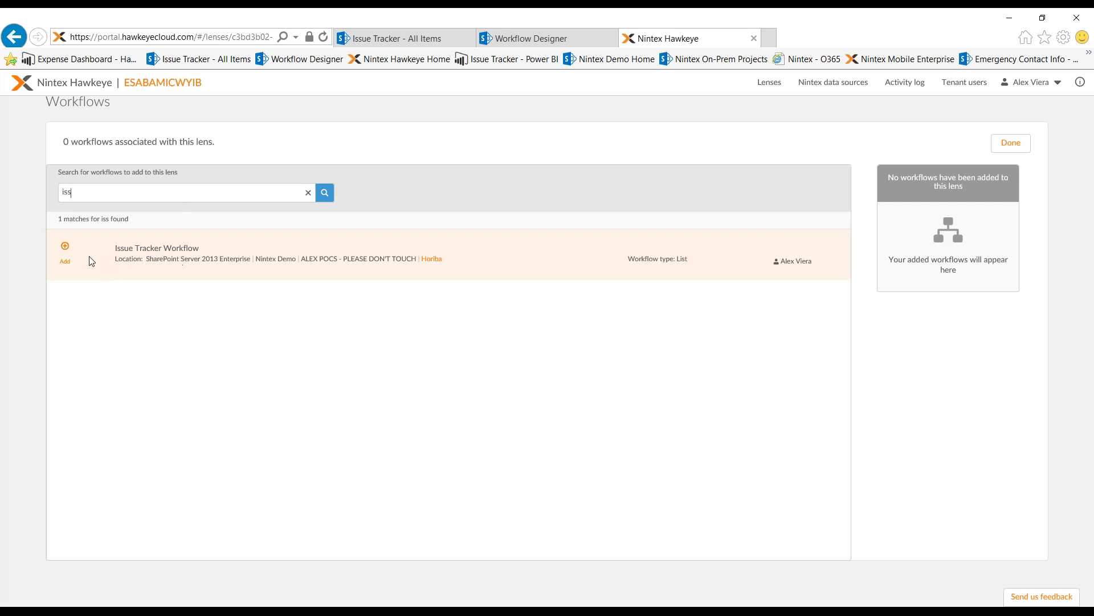
{"action": "left_click", "coordinate": [65, 249]}
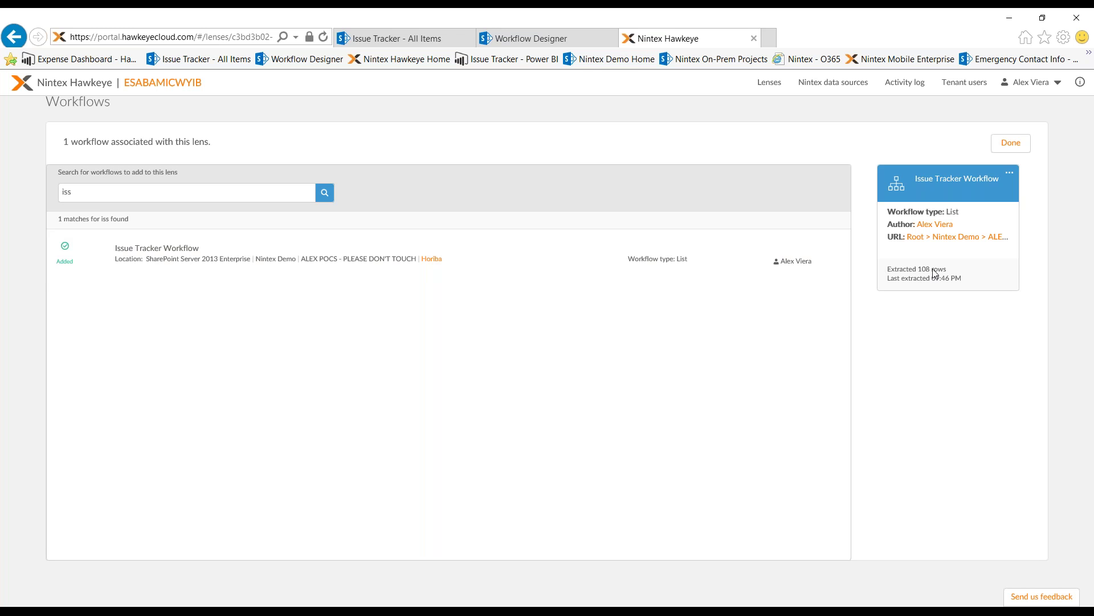
{"action": "left_click", "coordinate": [1011, 144]}
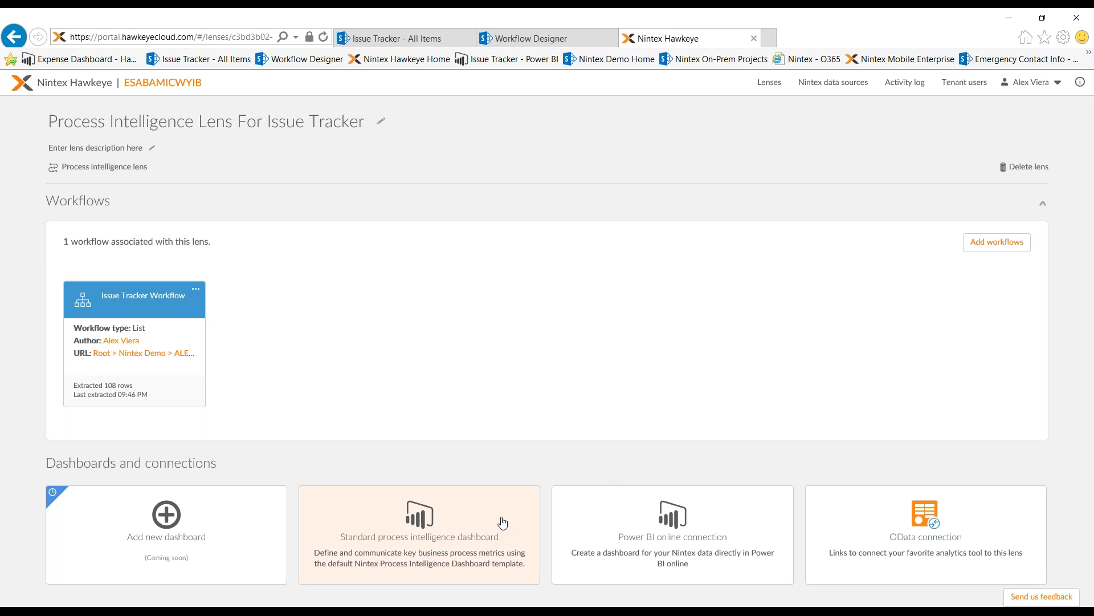
Open the lens's Standard process intelligence dashboard and examine its Process Metrics page.
{"action": "left_click", "coordinate": [435, 543]}
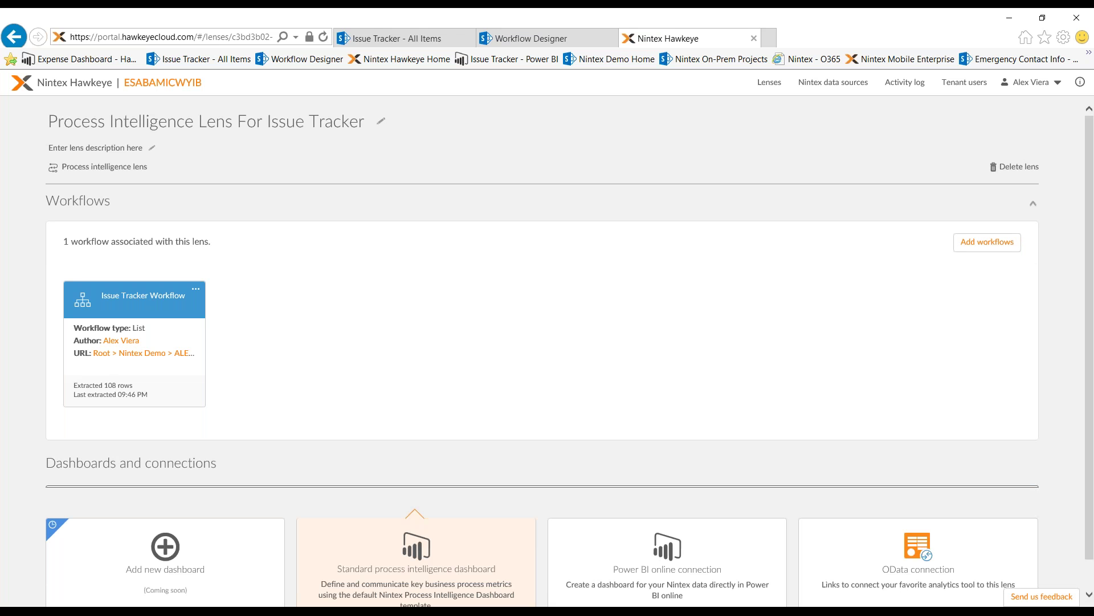
{"action": "scroll", "coordinate": [1089, 341], "scroll_direction": "down", "scroll_amount": 3}
{"action": "left_click_drag", "start_coordinate": [1089, 340], "coordinate": [1089, 360]}
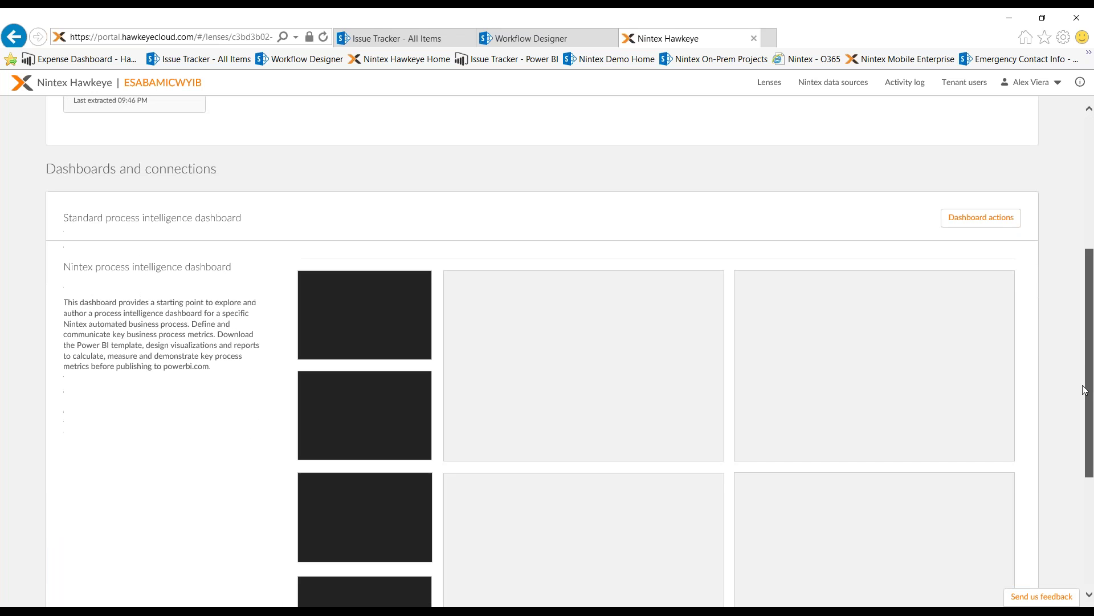
{"action": "left_click_drag", "start_coordinate": [1086, 409], "coordinate": [1074, 446]}
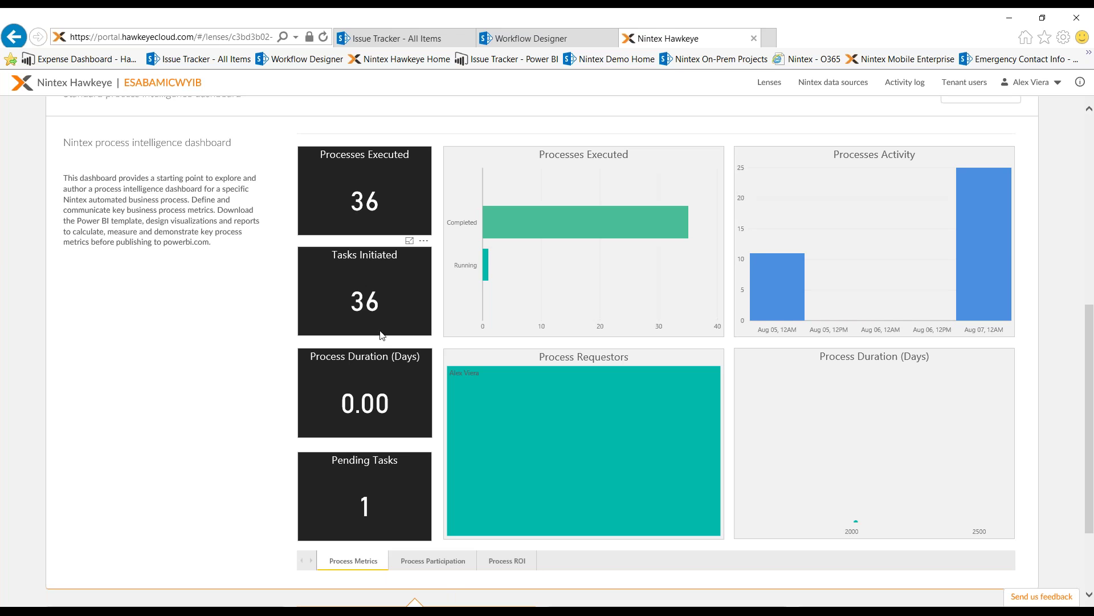
Examine the Process Participation page, including the Resolved, Not Servicable and Pending areas of Process Outcomes.
{"action": "left_click", "coordinate": [425, 562]}
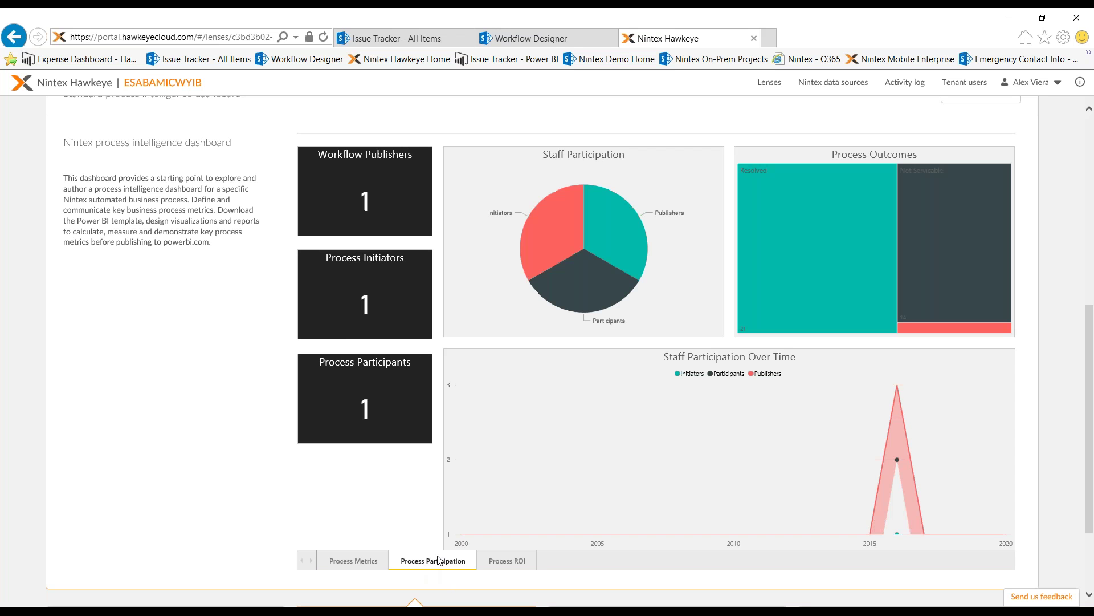
{"action": "mouse_move", "coordinate": [614, 314]}
{"action": "mouse_move", "coordinate": [775, 181]}
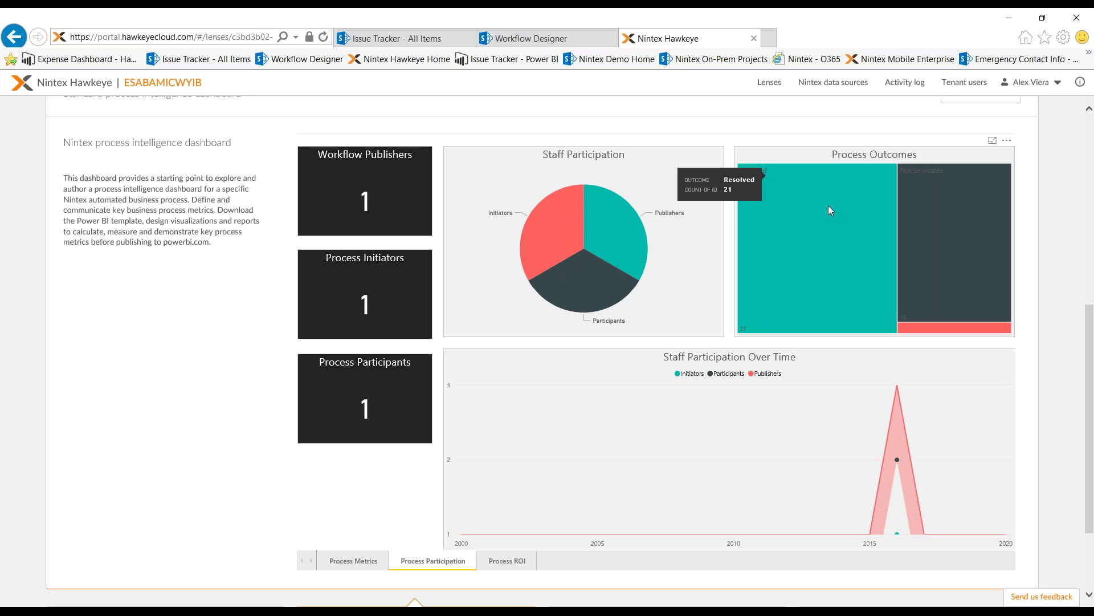
{"action": "mouse_move", "coordinate": [946, 303]}
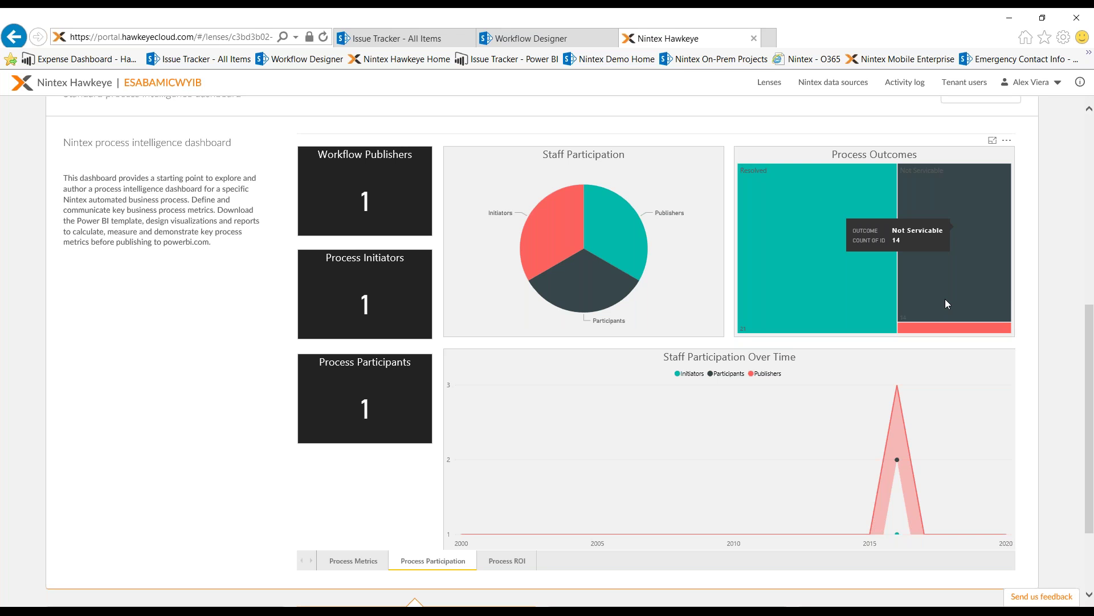
{"action": "mouse_move", "coordinate": [944, 330]}
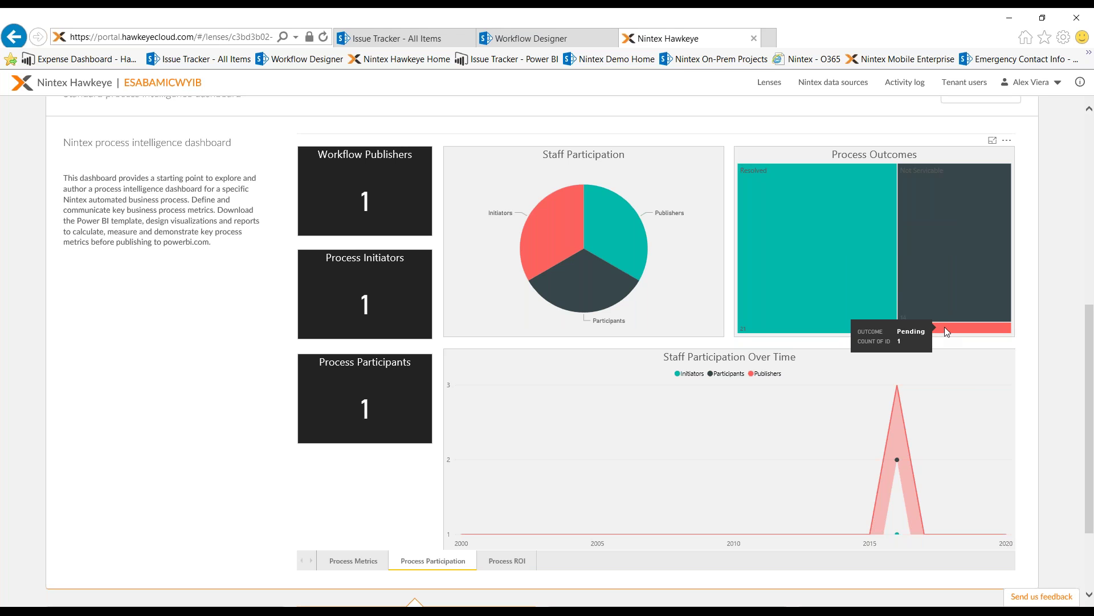
{"action": "mouse_move", "coordinate": [849, 258]}
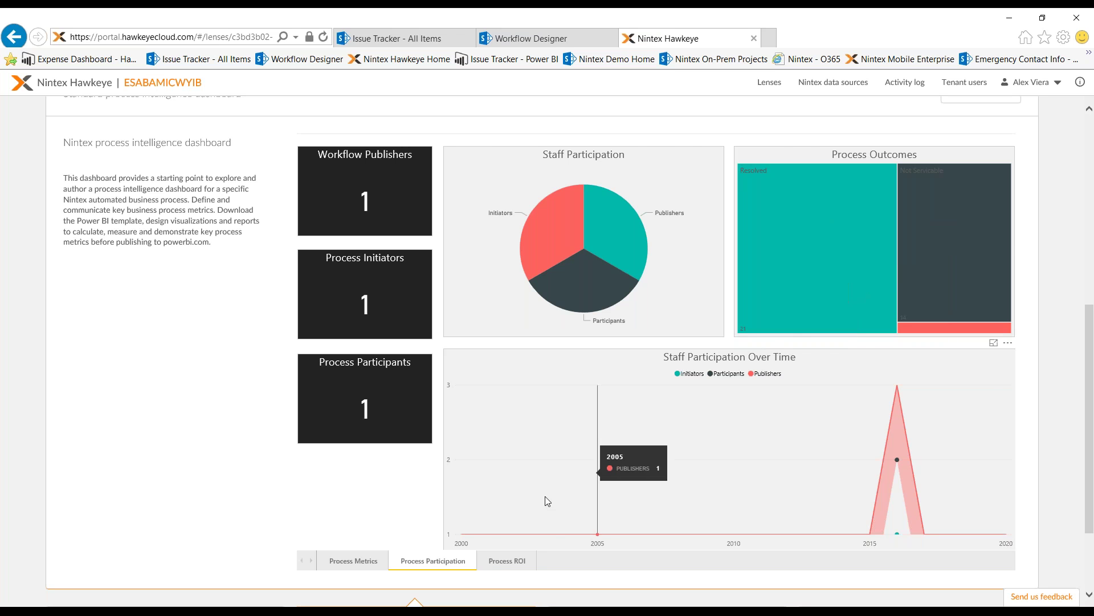
Examine the return and productivity charts on the Process ROI page, and return to Process Participation.
{"action": "left_click", "coordinate": [506, 562]}
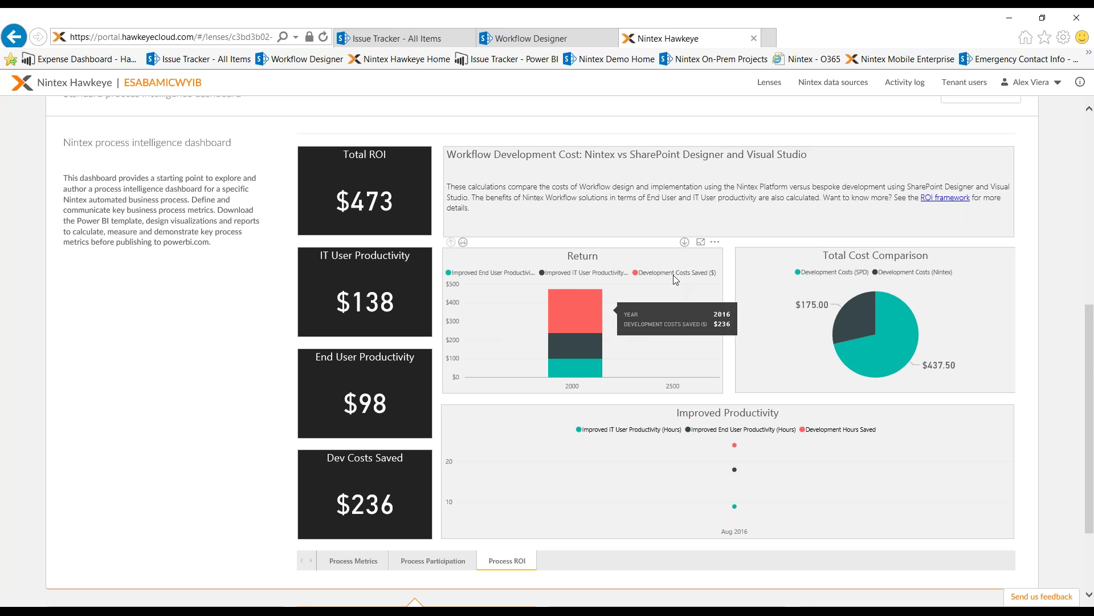
{"action": "mouse_move", "coordinate": [579, 311]}
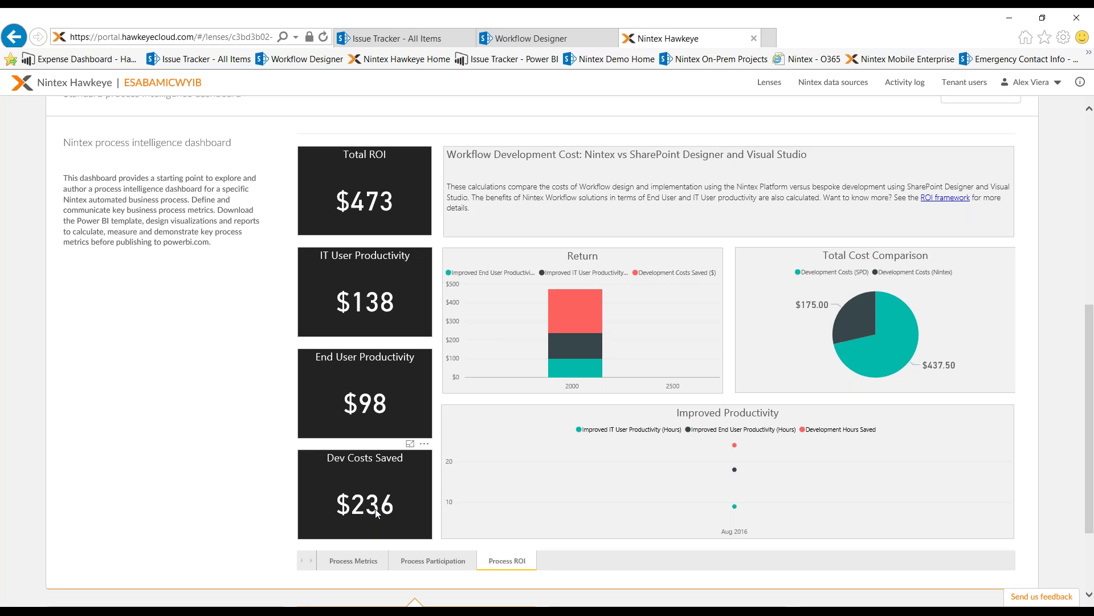
{"action": "mouse_move", "coordinate": [834, 495]}
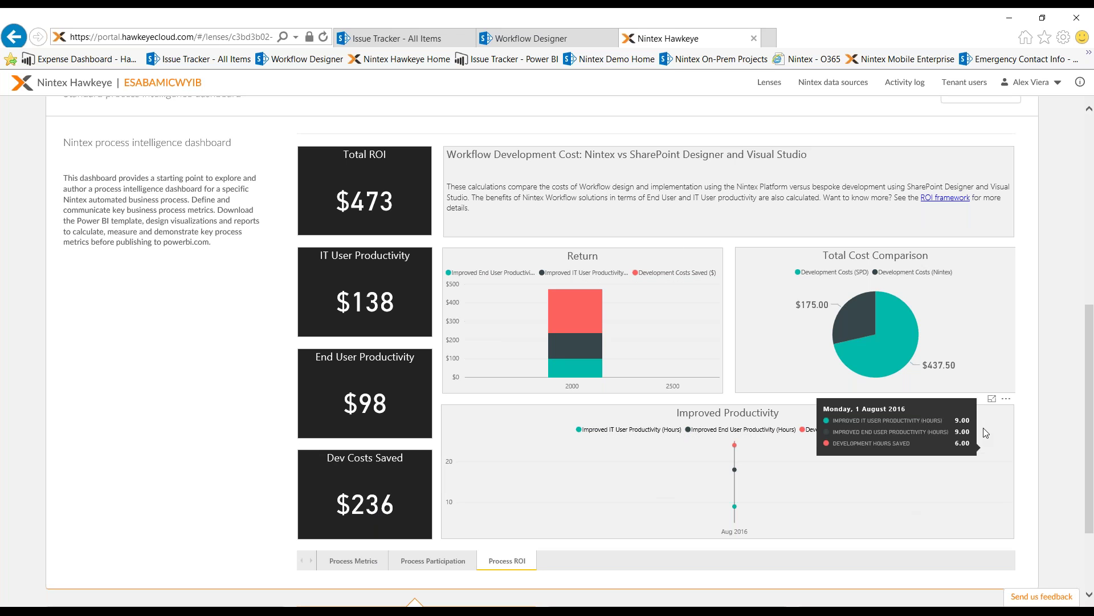
{"action": "left_click", "coordinate": [349, 560]}
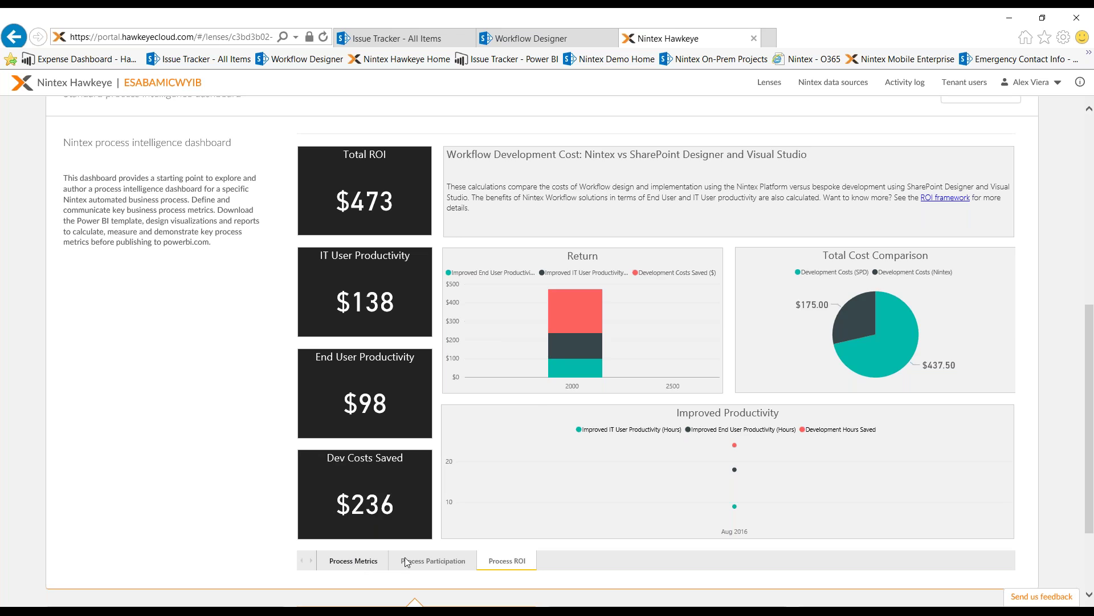
{"action": "left_click", "coordinate": [432, 558]}
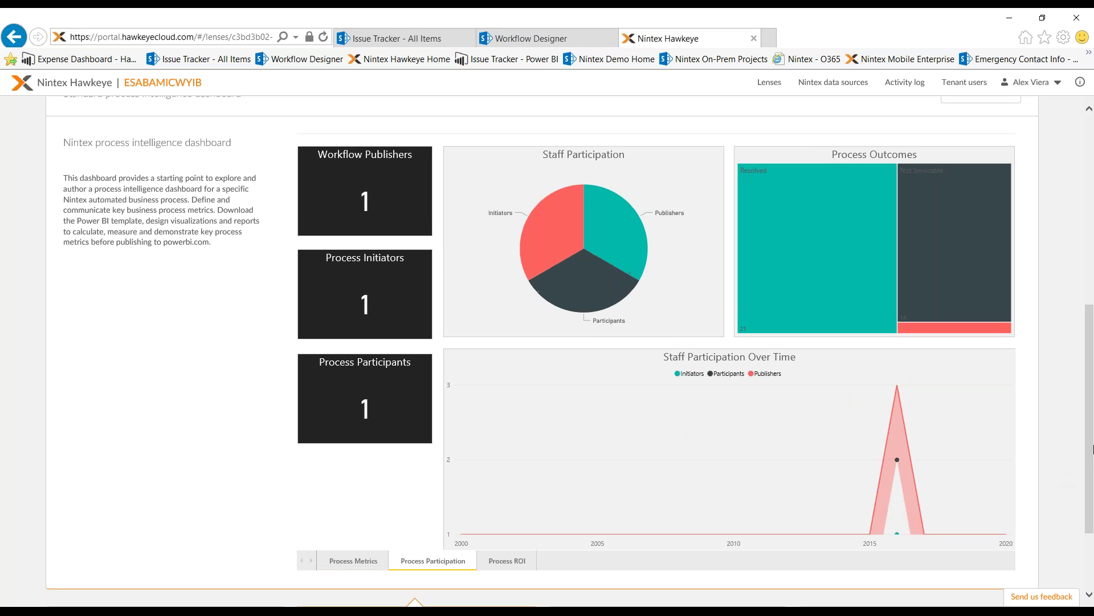
Open the dashboard's Power BI template export and copy the OData link to the clipboard, allowing the webpage clipboard access.
{"action": "left_click_drag", "start_coordinate": [1091, 441], "coordinate": [1084, 420]}
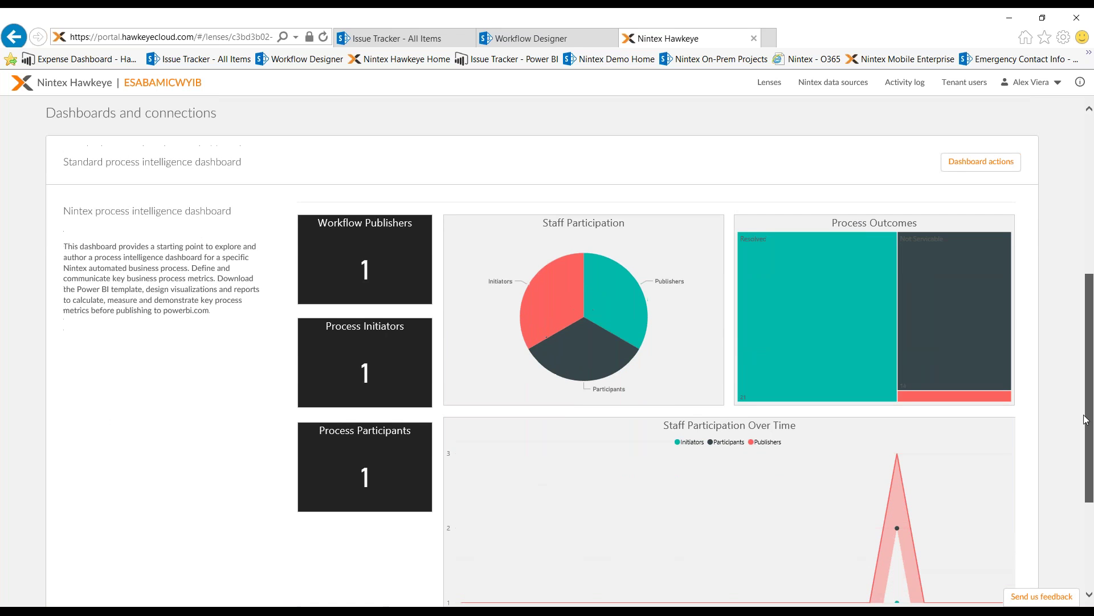
{"action": "left_click", "coordinate": [973, 166]}
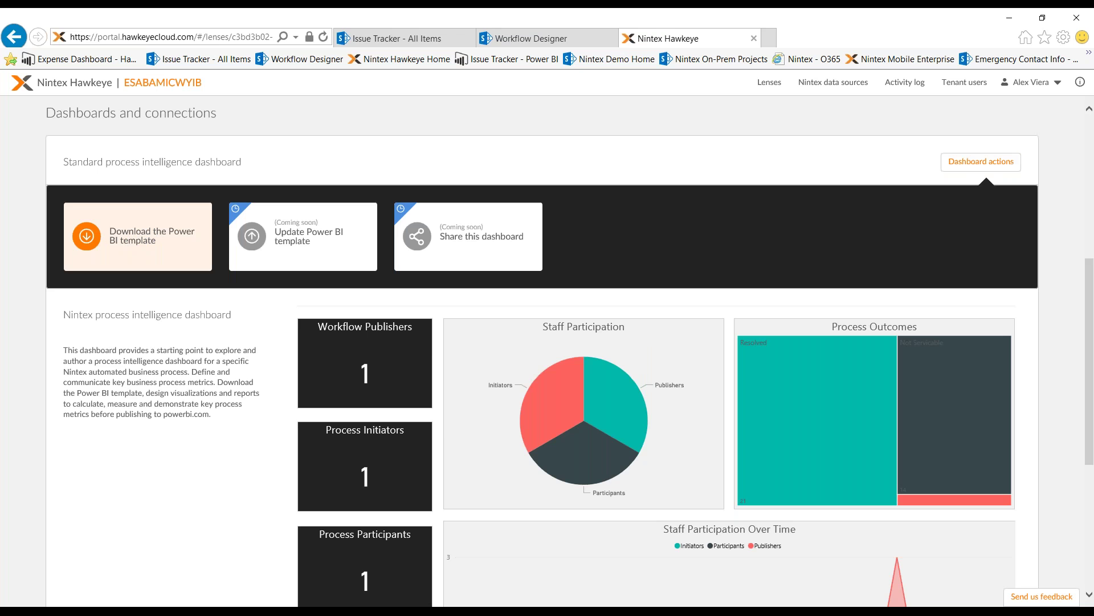
{"action": "left_click", "coordinate": [138, 236]}
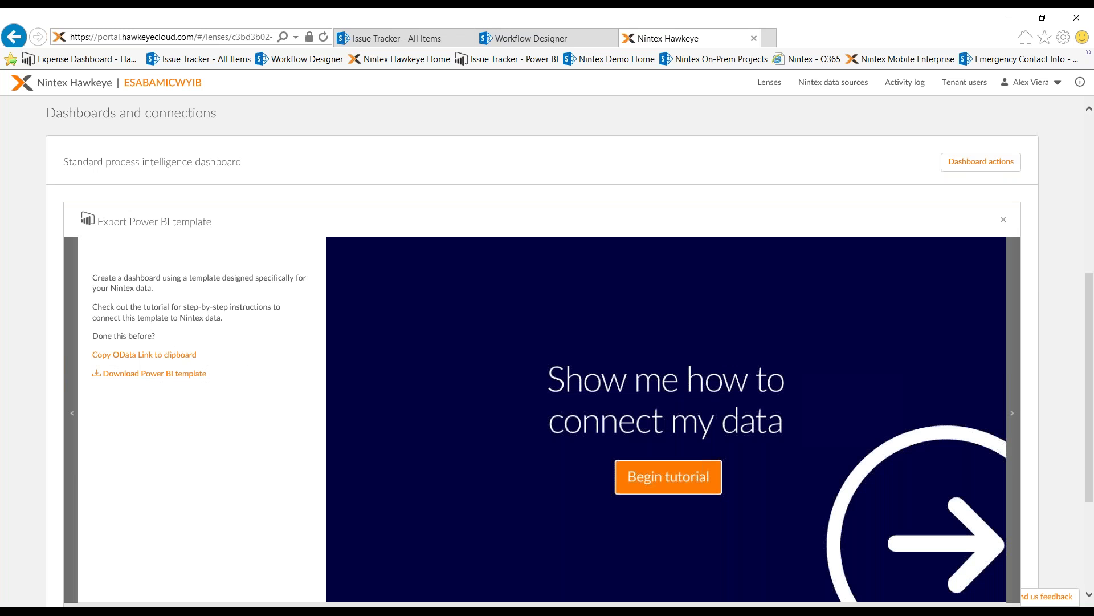
{"action": "left_click", "coordinate": [144, 355]}
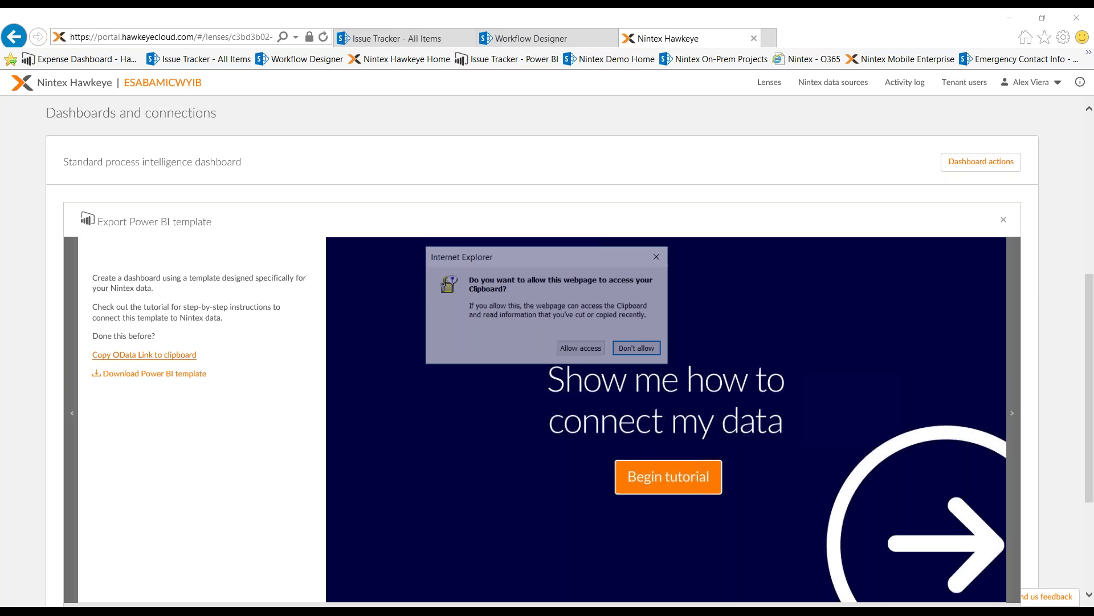
{"action": "left_click", "coordinate": [576, 347]}
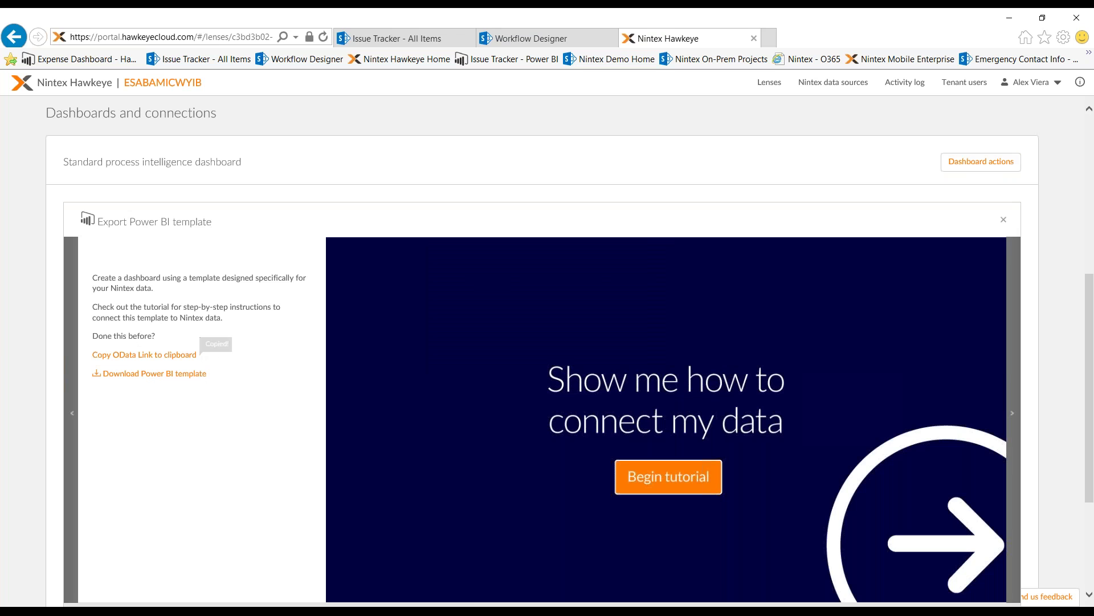
Download Nintex Hawkeye - Process Intelligence Template.pbit and open it in a maximized Power BI Desktop window.
{"action": "left_click", "coordinate": [133, 373]}
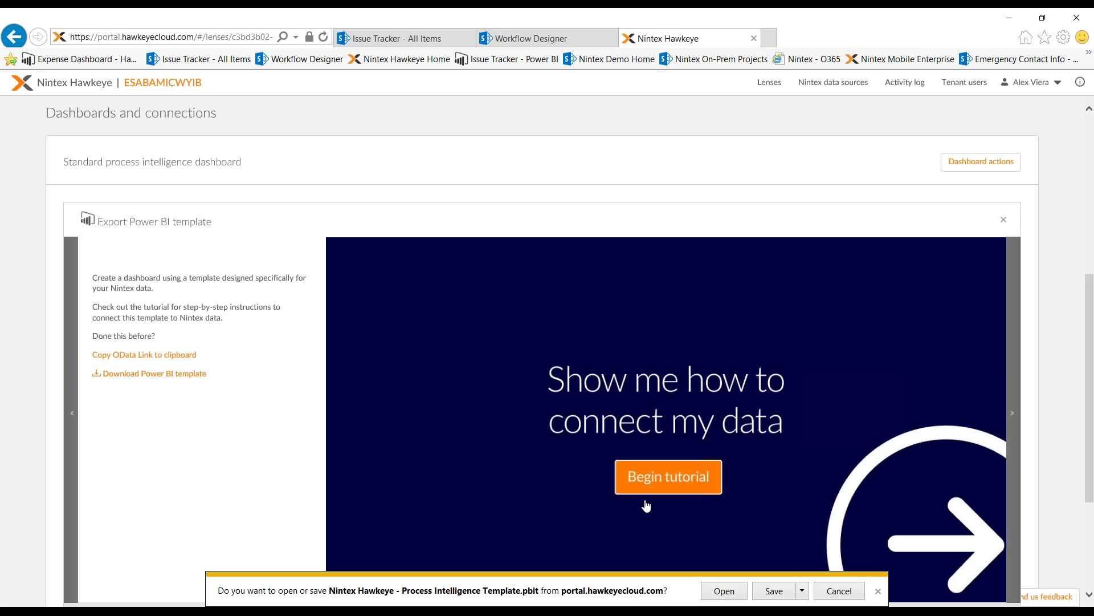
{"action": "left_click", "coordinate": [723, 591]}
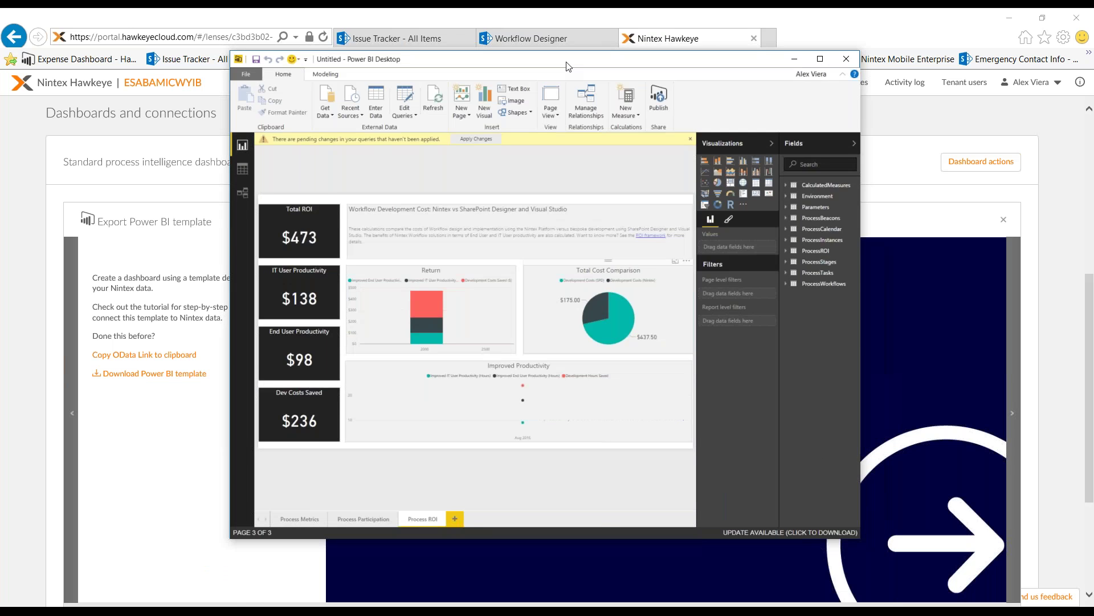
{"action": "double_click", "coordinate": [567, 62]}
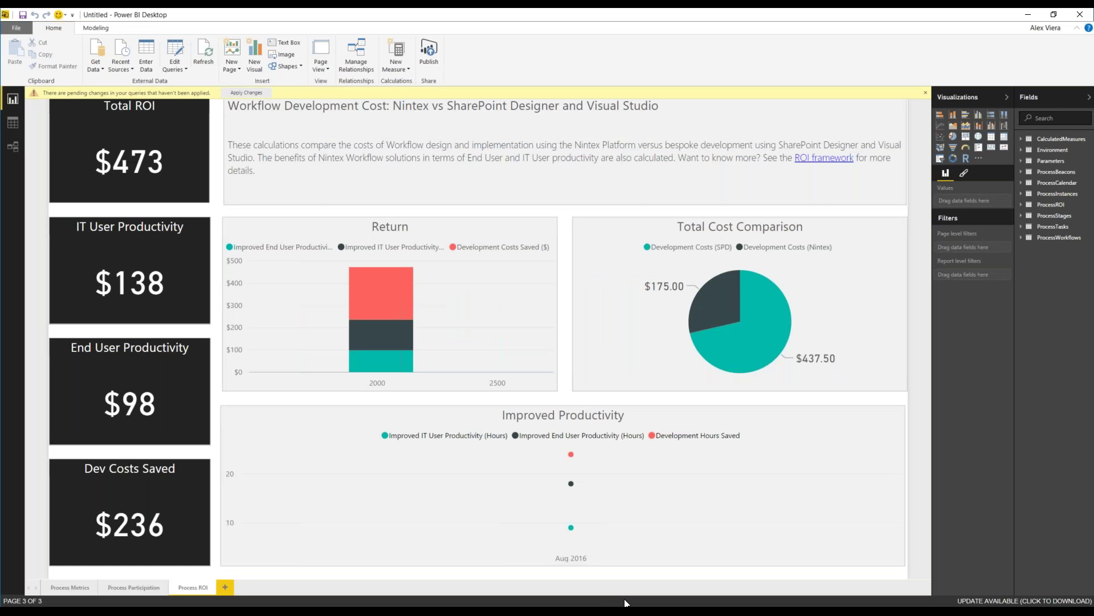
Open the template's queries in the Query Editor and examine the PropertyName and PropertyValue columns of ProcessBeacons.
{"action": "left_click", "coordinate": [71, 587]}
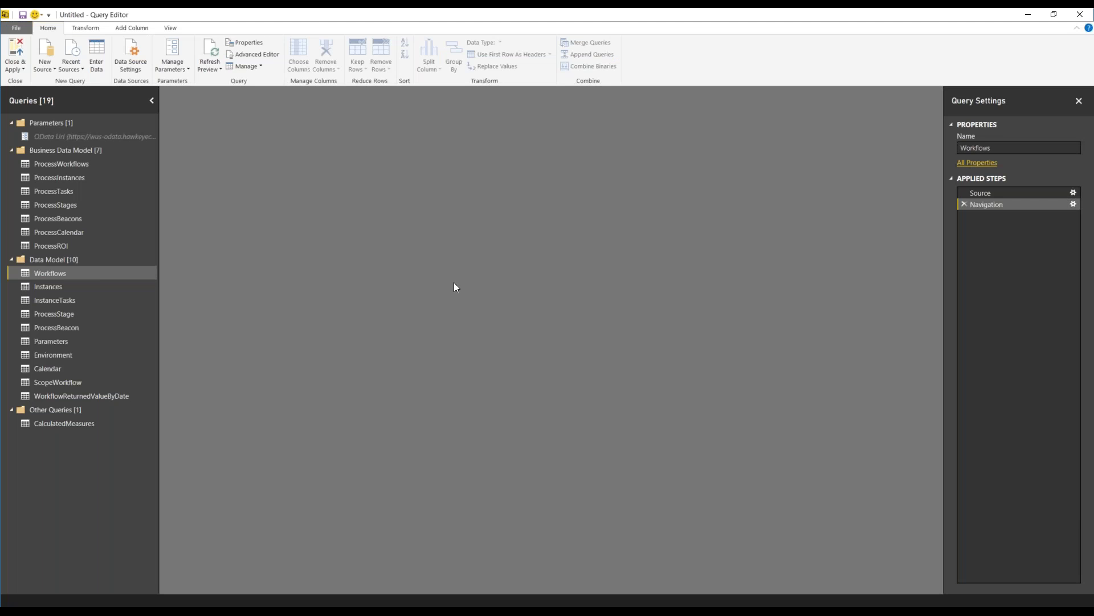
{"action": "left_click", "coordinate": [50, 221]}
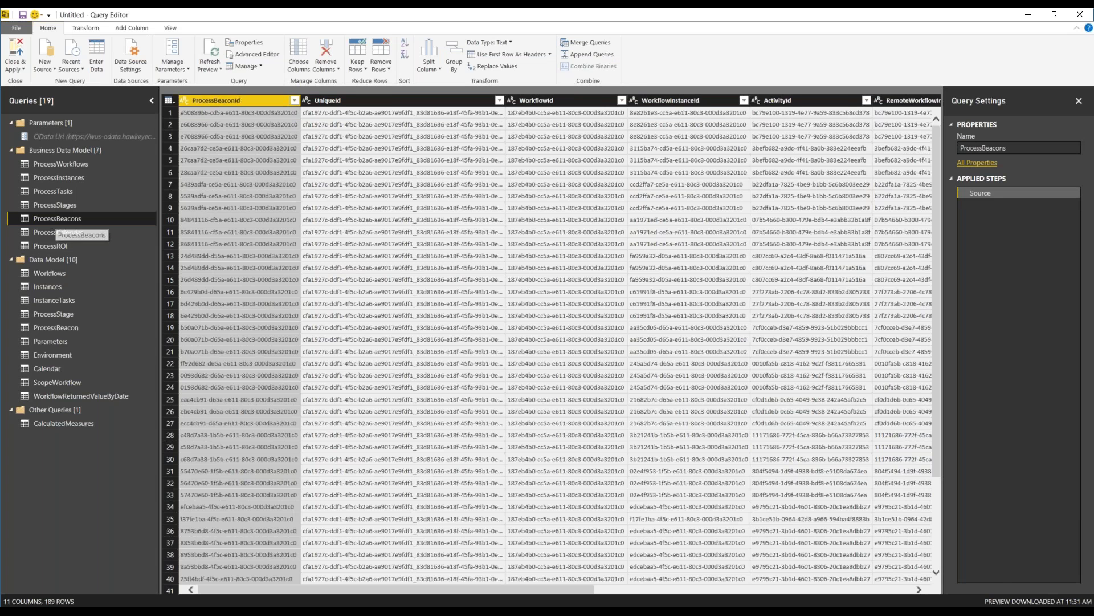
{"action": "scroll", "coordinate": [556, 342], "scroll_direction": "right", "scroll_amount": 10}
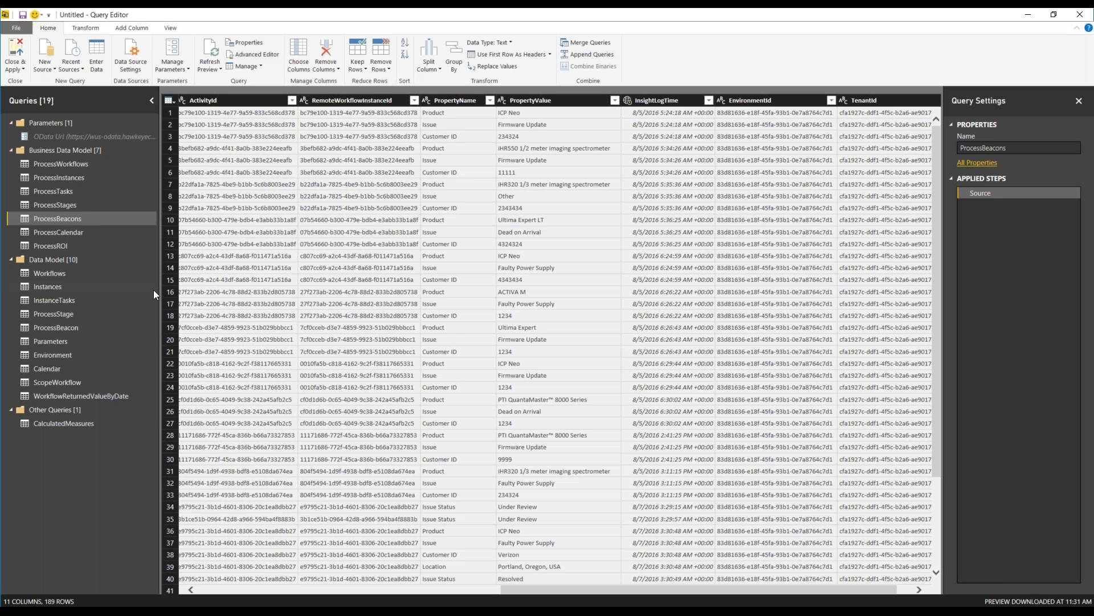
Create a query that references ProcessBeacons and rename it mydata.
{"action": "right_click", "coordinate": [70, 220]}
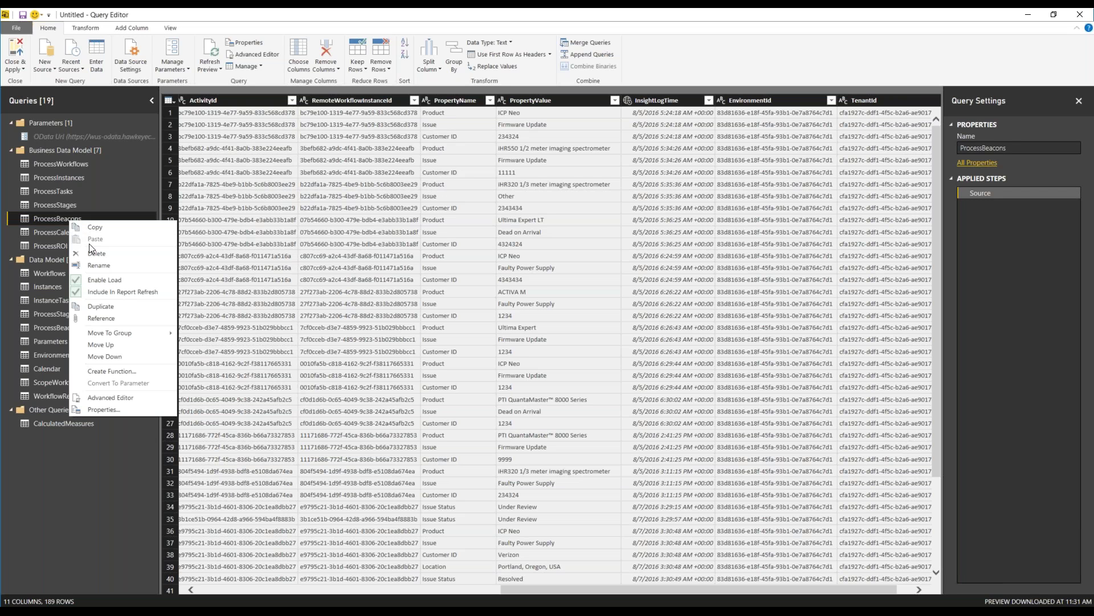
{"action": "left_click", "coordinate": [102, 320]}
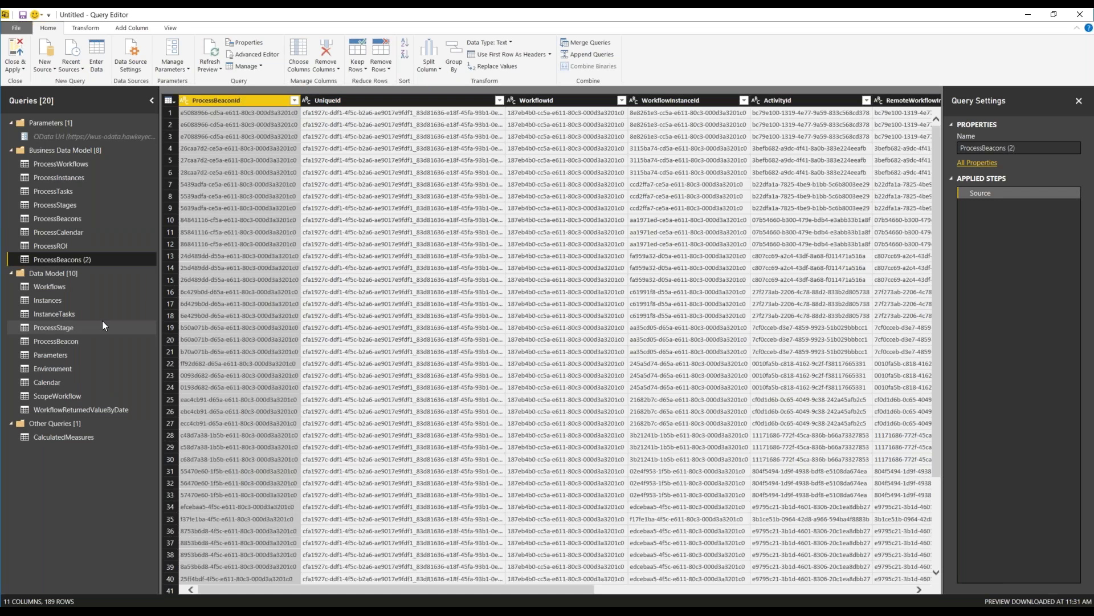
{"action": "right_click", "coordinate": [74, 261]}
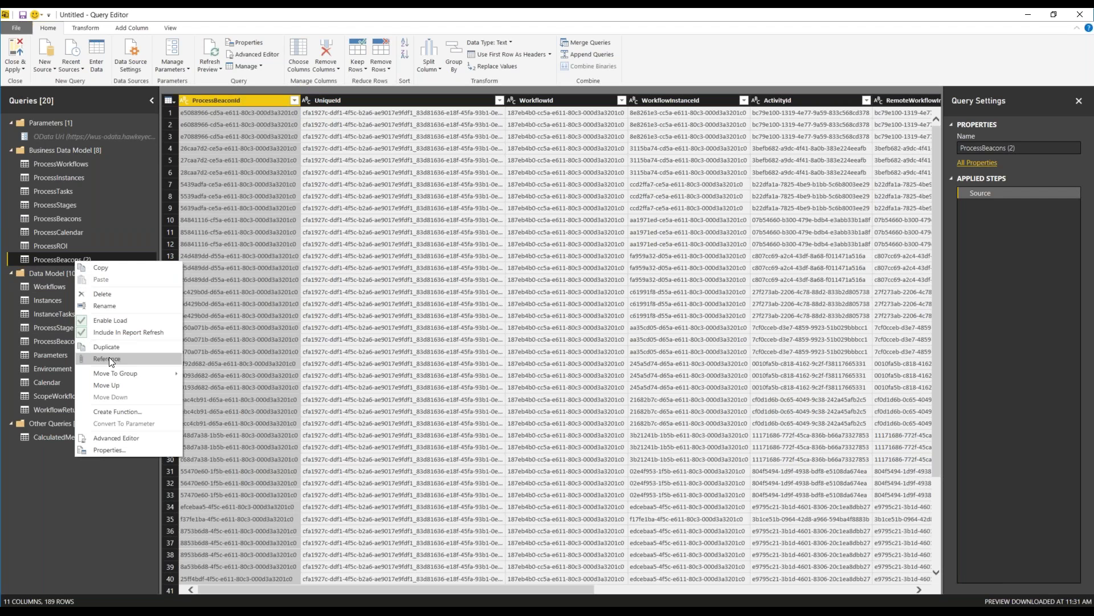
{"action": "left_click", "coordinate": [115, 307]}
{"action": "type", "text": "mydata"}
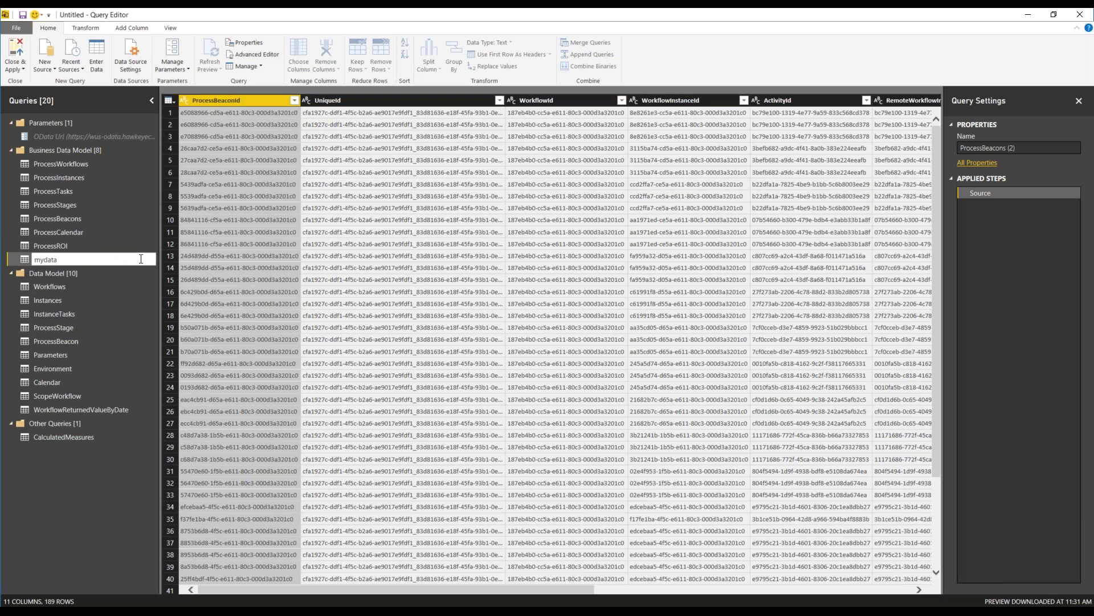
{"action": "key", "text": "Return"}
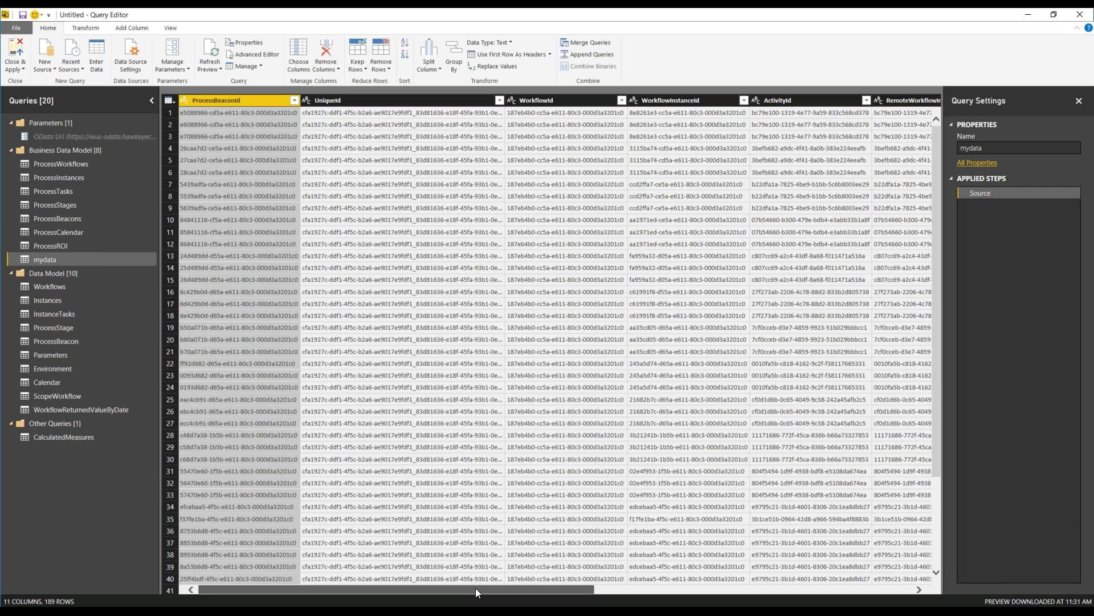
Remove all columns from the mydata query except WorkflowInstanceId, PropertyName and PropertyValue.
{"action": "left_click_drag", "start_coordinate": [476, 588], "coordinate": [578, 589]}
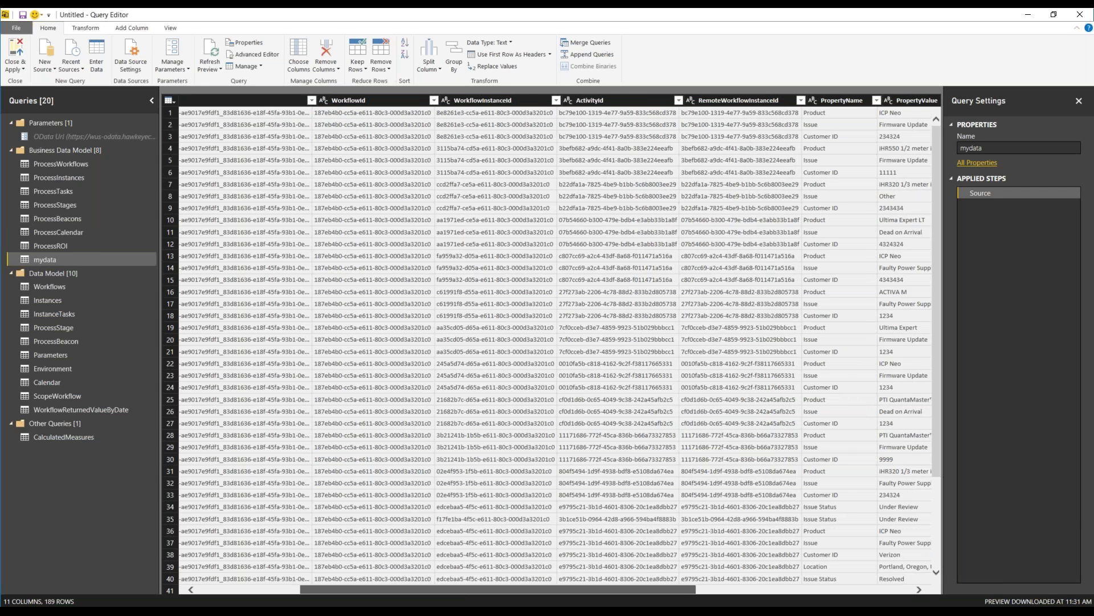
{"action": "left_click_drag", "start_coordinate": [578, 589], "coordinate": [706, 589]}
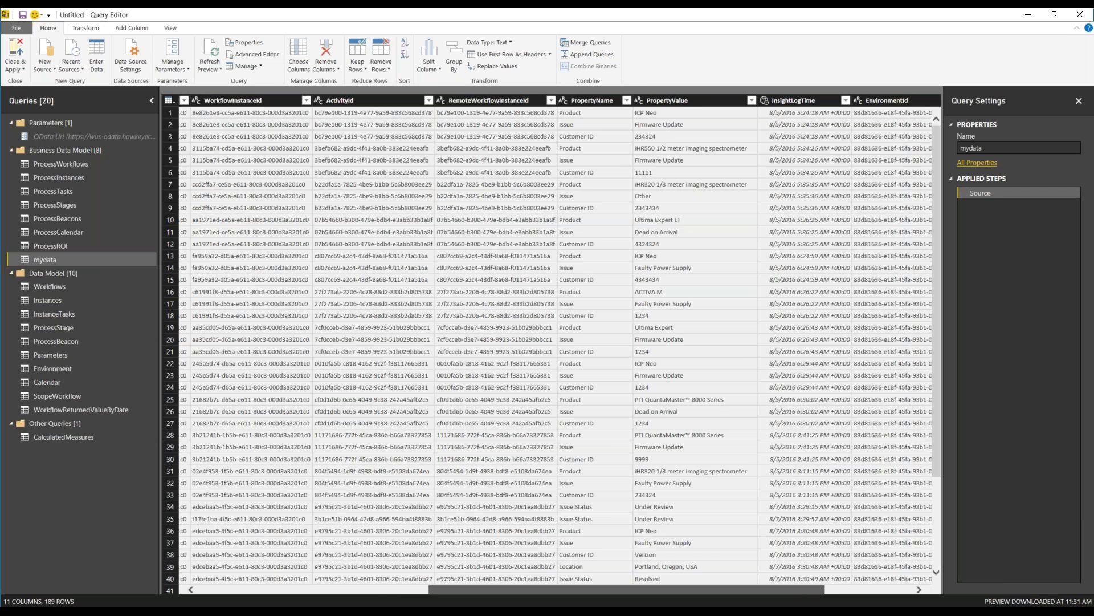
{"action": "left_click_drag", "start_coordinate": [706, 589], "coordinate": [716, 590]}
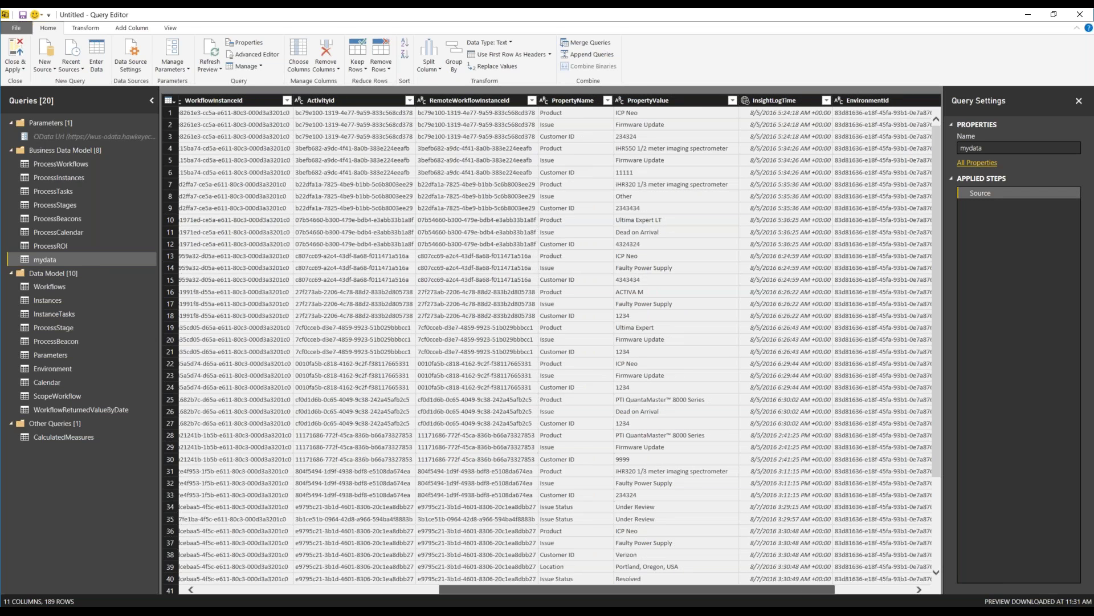
{"action": "left_click_drag", "start_coordinate": [461, 589], "coordinate": [438, 590]}
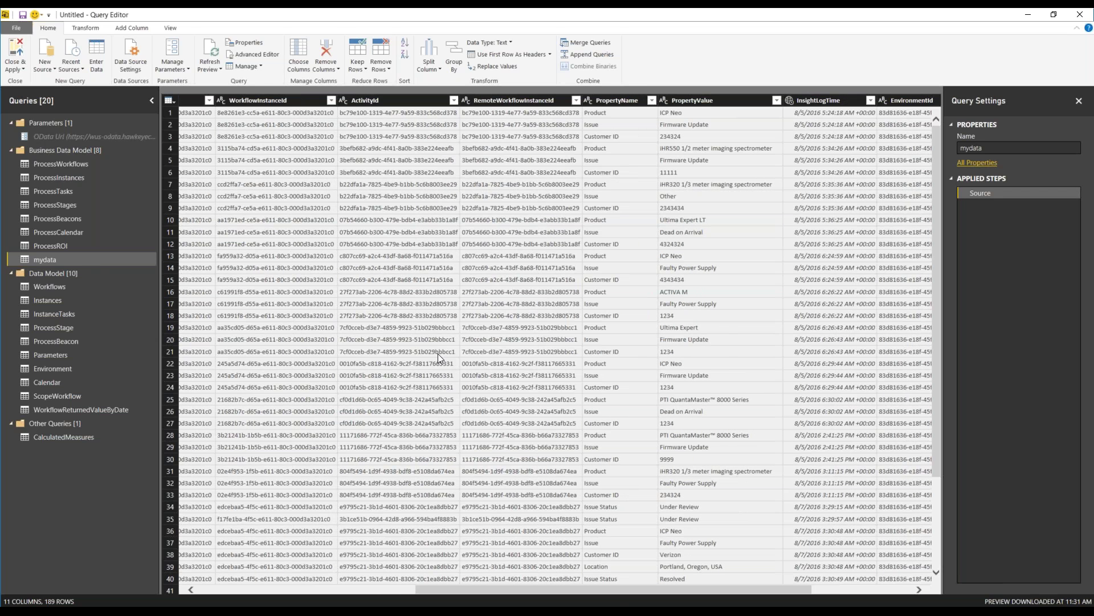
{"action": "left_click", "coordinate": [289, 100]}
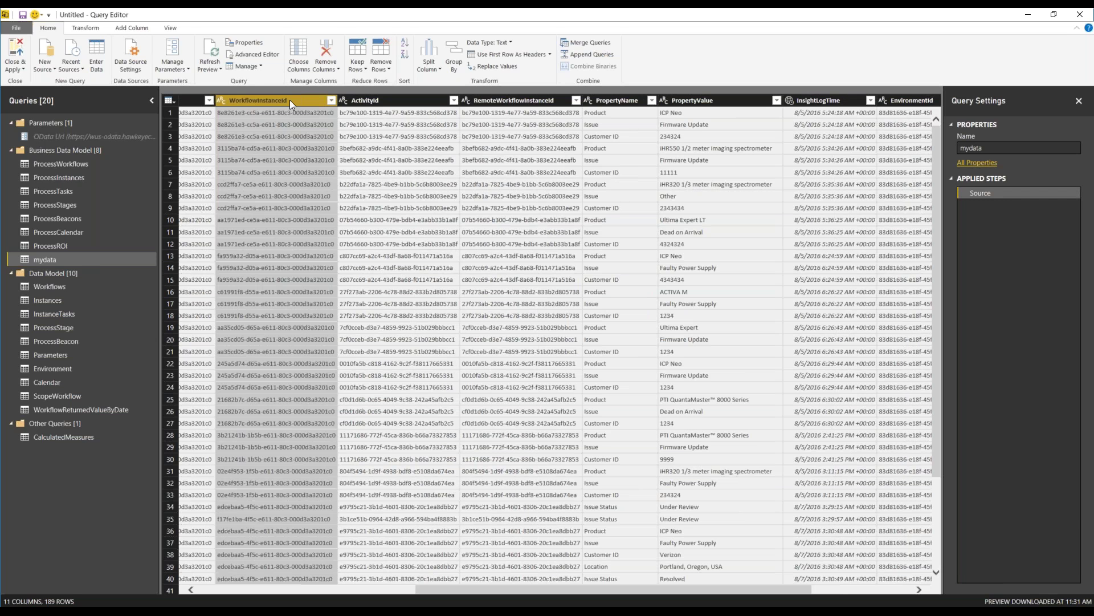
{"action": "left_click", "coordinate": [598, 100], "text": "ctrl"}
{"action": "left_click", "coordinate": [685, 101], "text": "ctrl"}
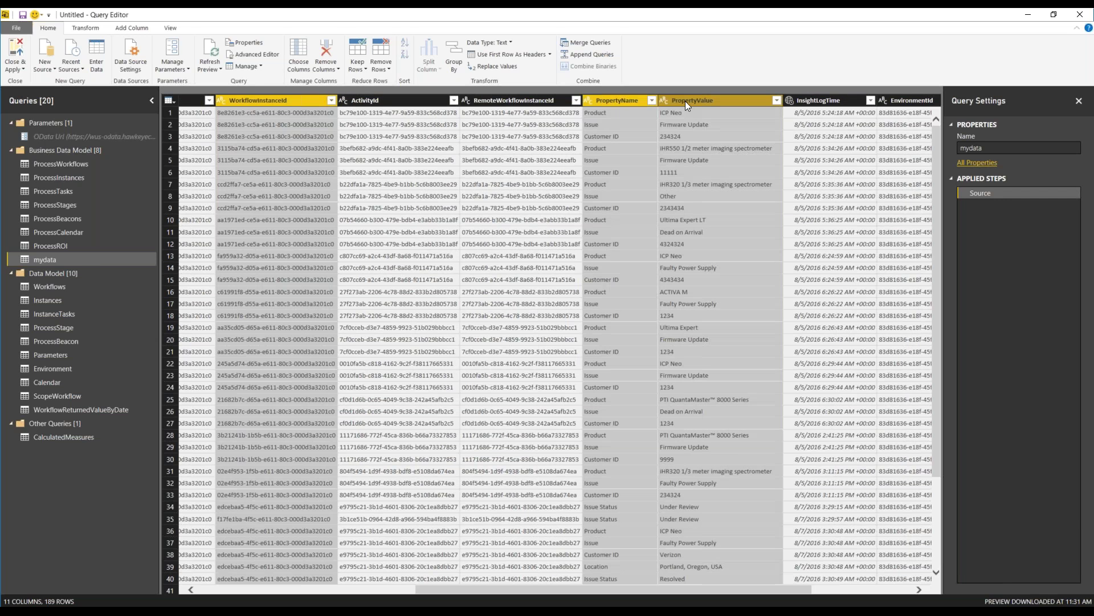
{"action": "right_click", "coordinate": [685, 101]}
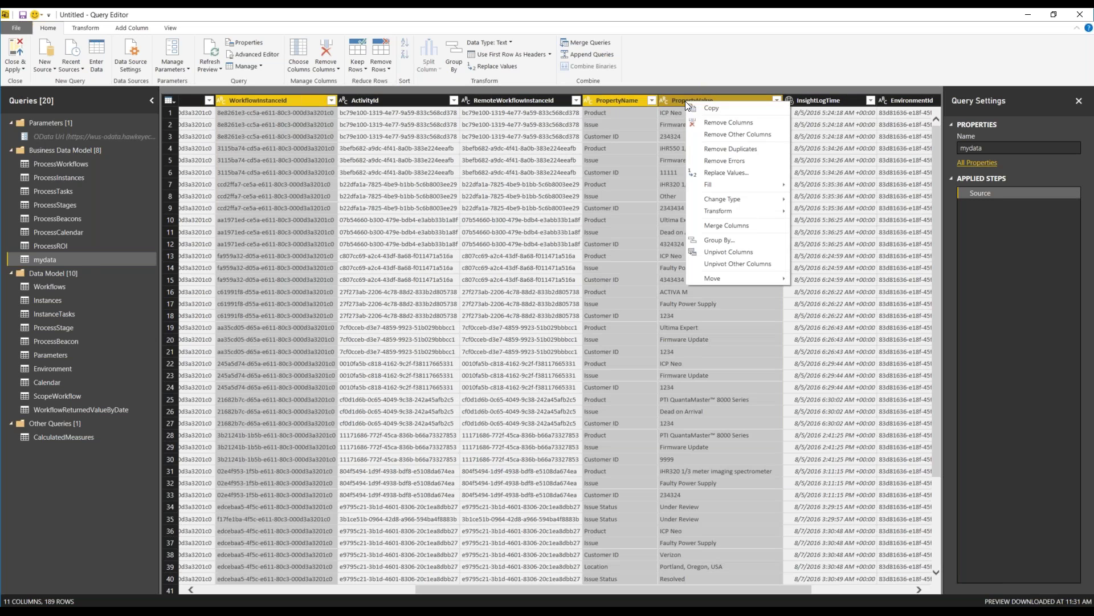
{"action": "left_click", "coordinate": [727, 135]}
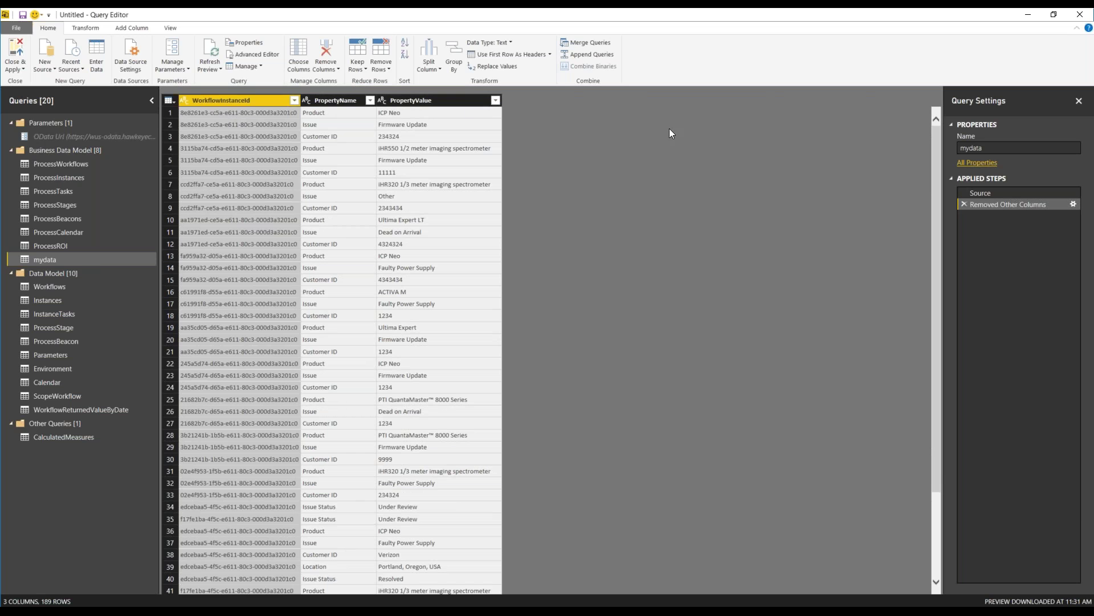
Pivot the PropertyName column using PropertyValue as the values column and Don't Aggregate as the aggregate value function.
{"action": "left_click", "coordinate": [344, 100]}
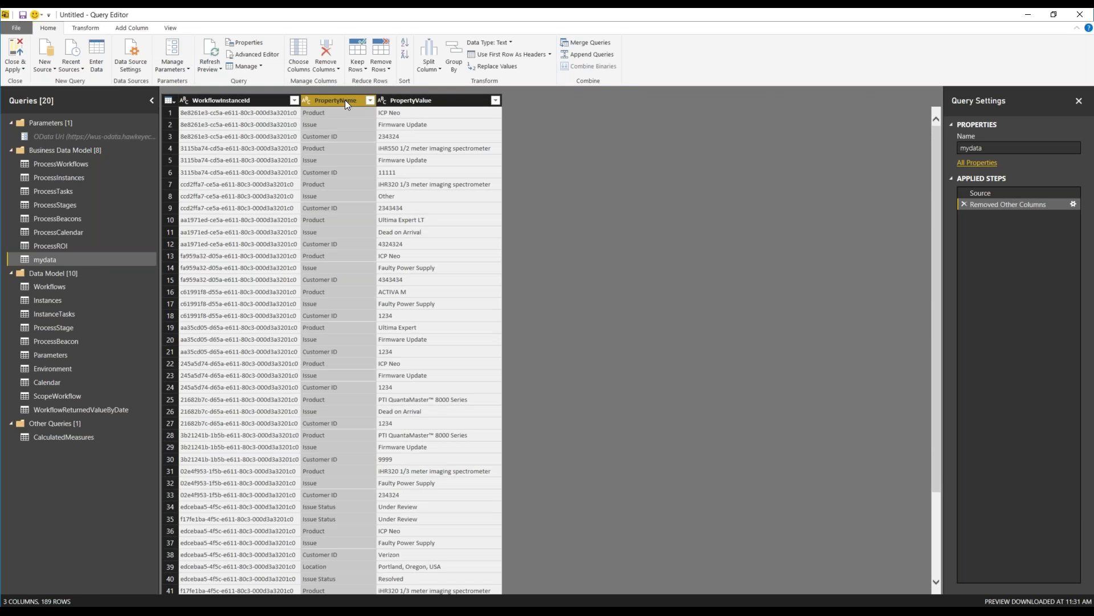
{"action": "left_click", "coordinate": [84, 28]}
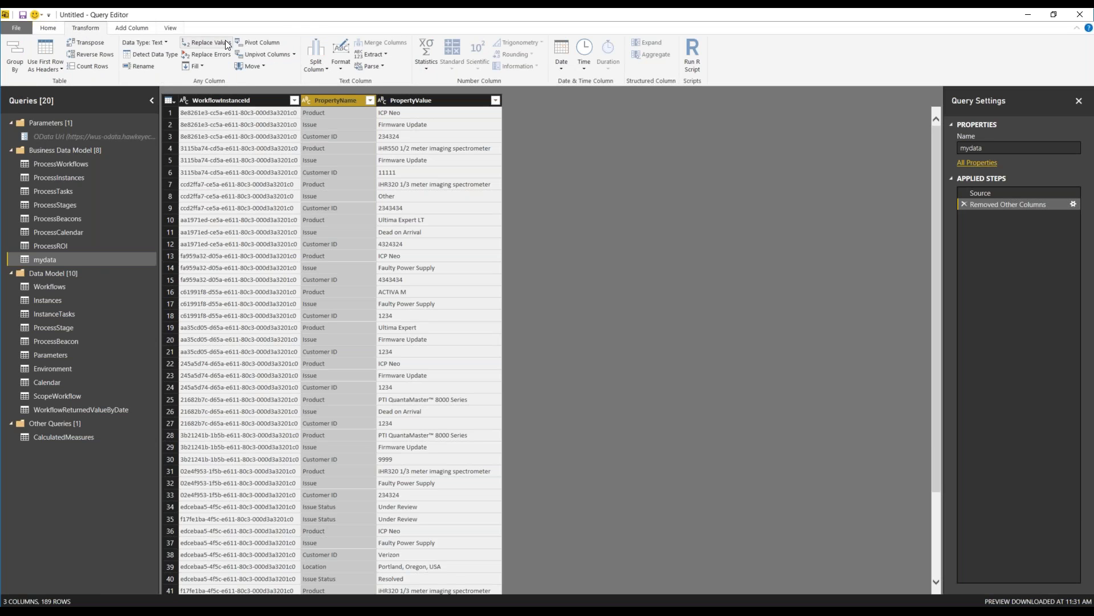
{"action": "left_click", "coordinate": [258, 43]}
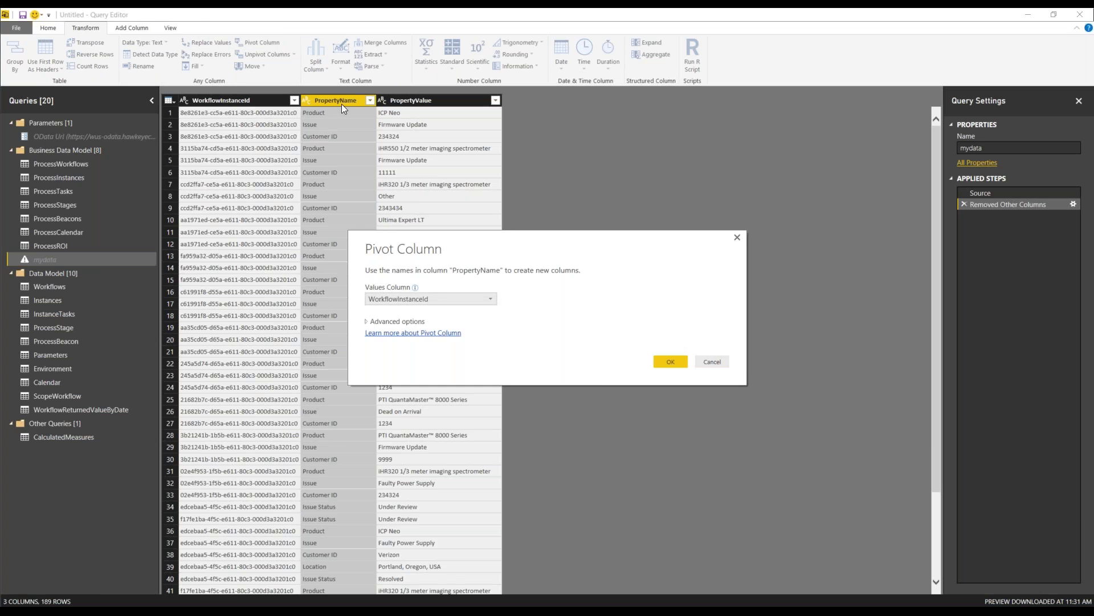
{"action": "left_click", "coordinate": [491, 299]}
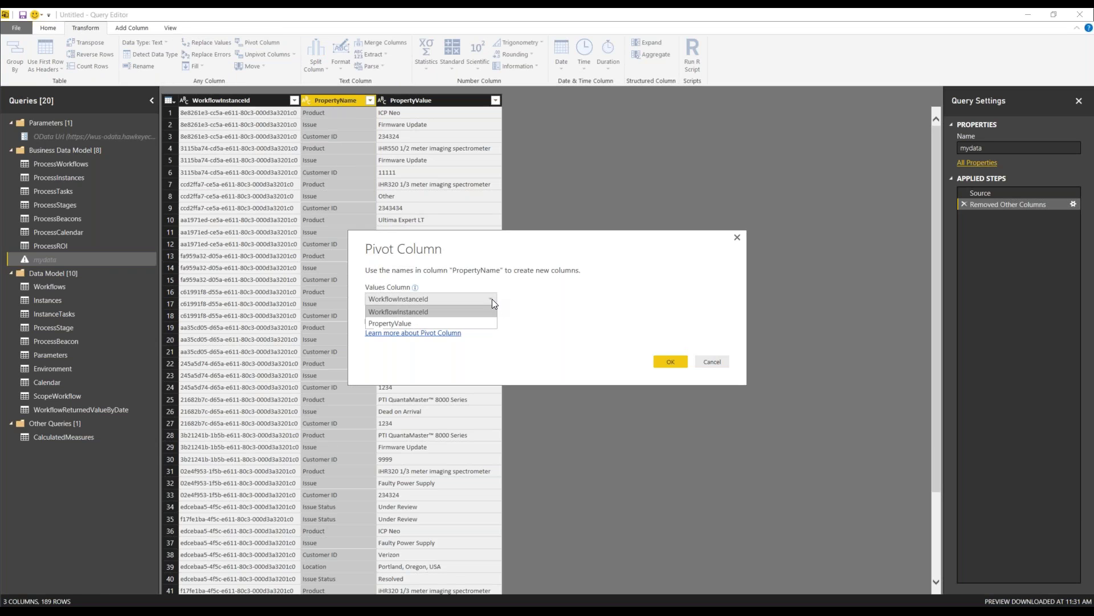
{"action": "left_click", "coordinate": [477, 323]}
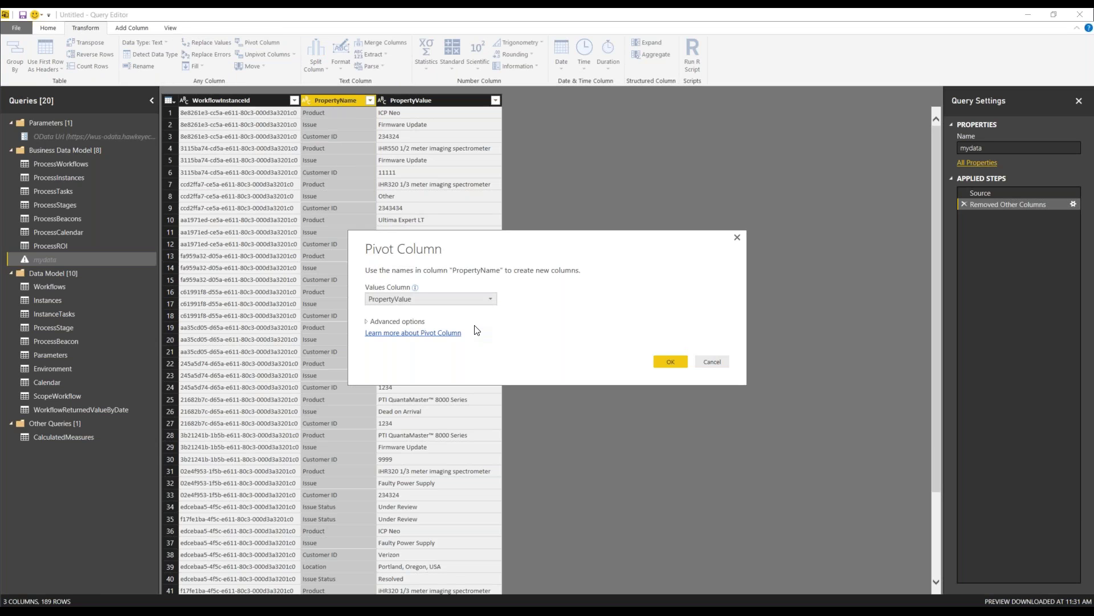
{"action": "left_click", "coordinate": [399, 321]}
{"action": "left_click", "coordinate": [402, 344]}
{"action": "left_click", "coordinate": [393, 414]}
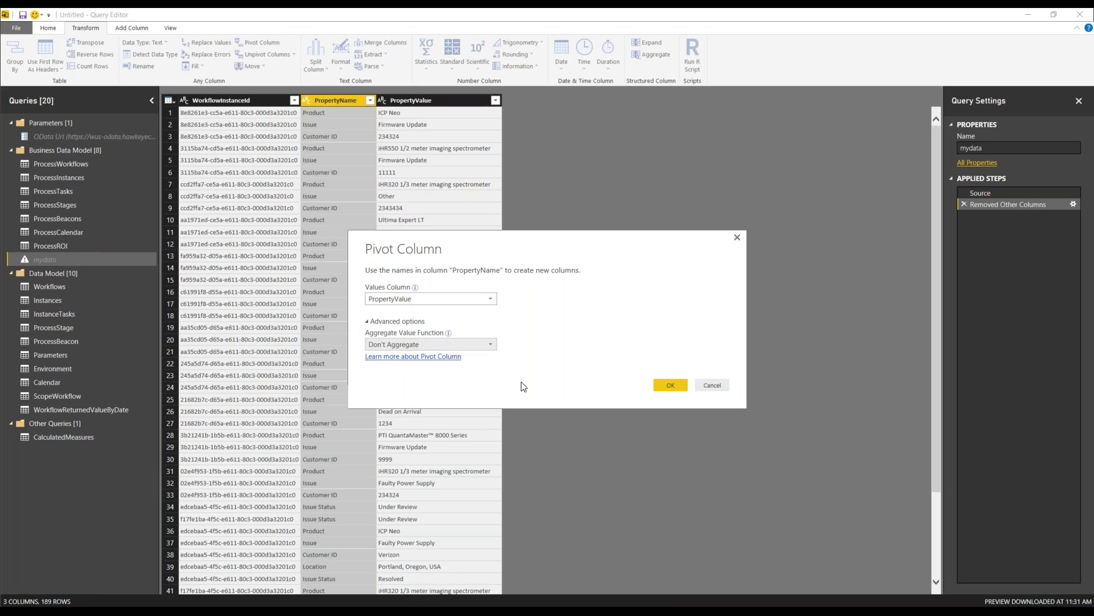
{"action": "left_click", "coordinate": [673, 387]}
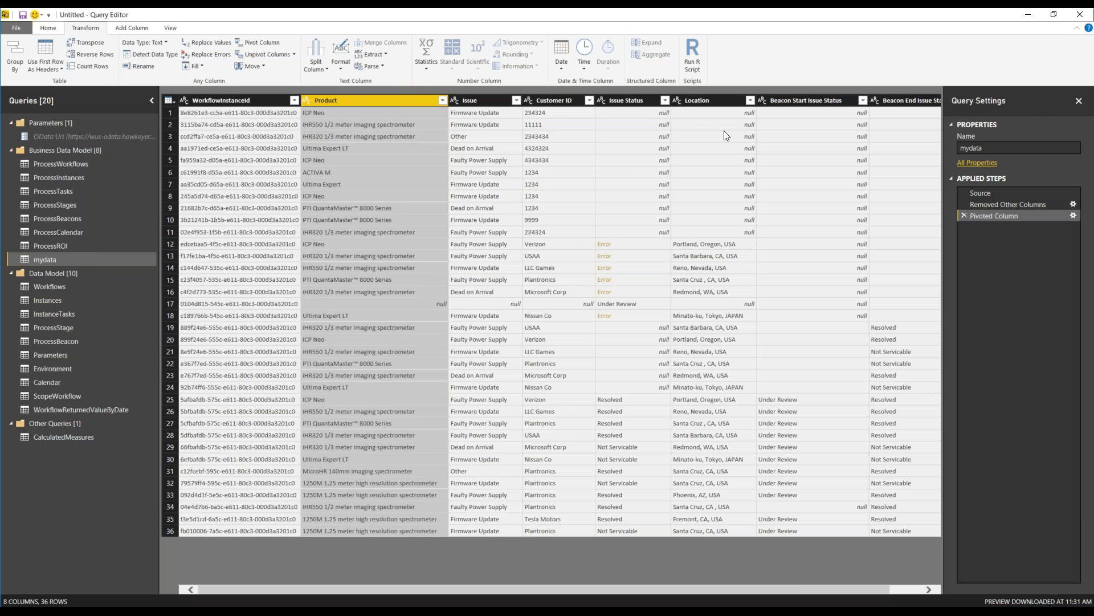
Filter the Beacon Start Issue Status column to exclude null and blank rows, keeping only Under Review.
{"action": "left_click_drag", "start_coordinate": [466, 586], "coordinate": [767, 451]}
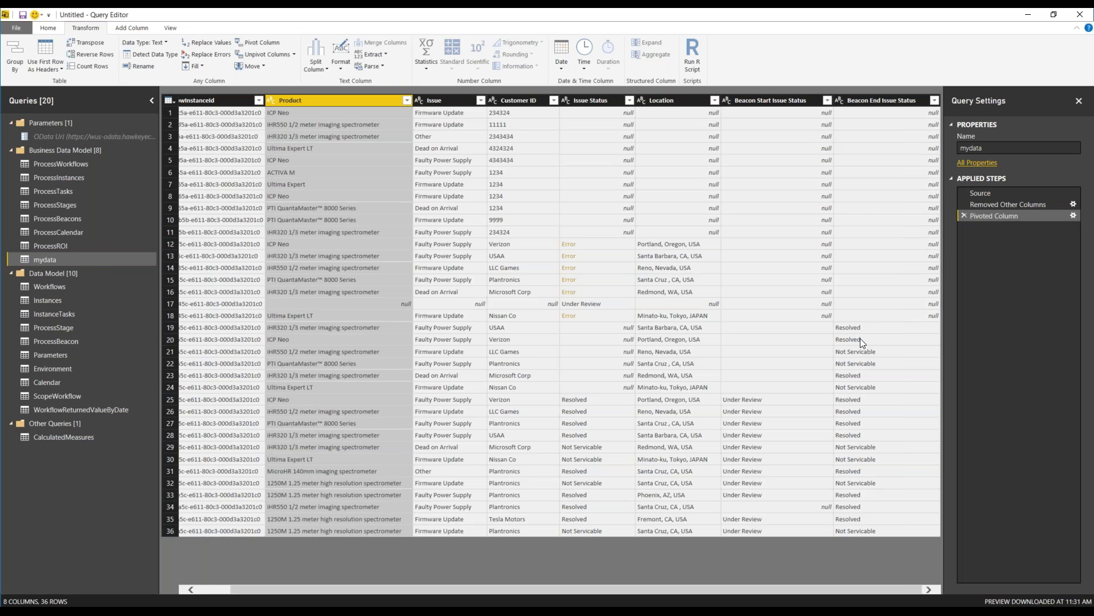
{"action": "left_click", "coordinate": [829, 101]}
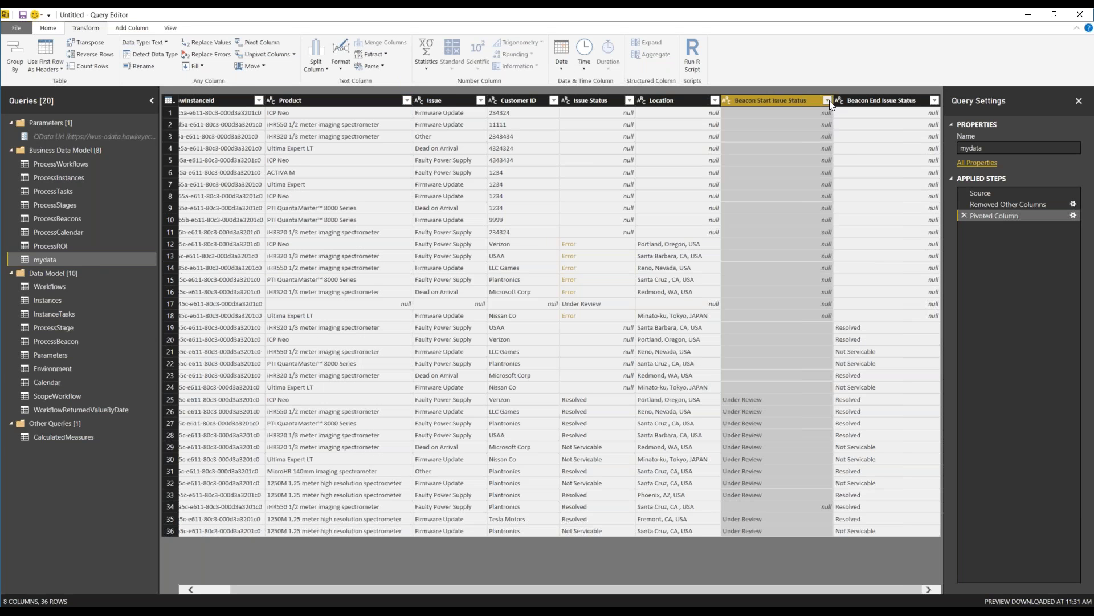
{"action": "left_click", "coordinate": [827, 101]}
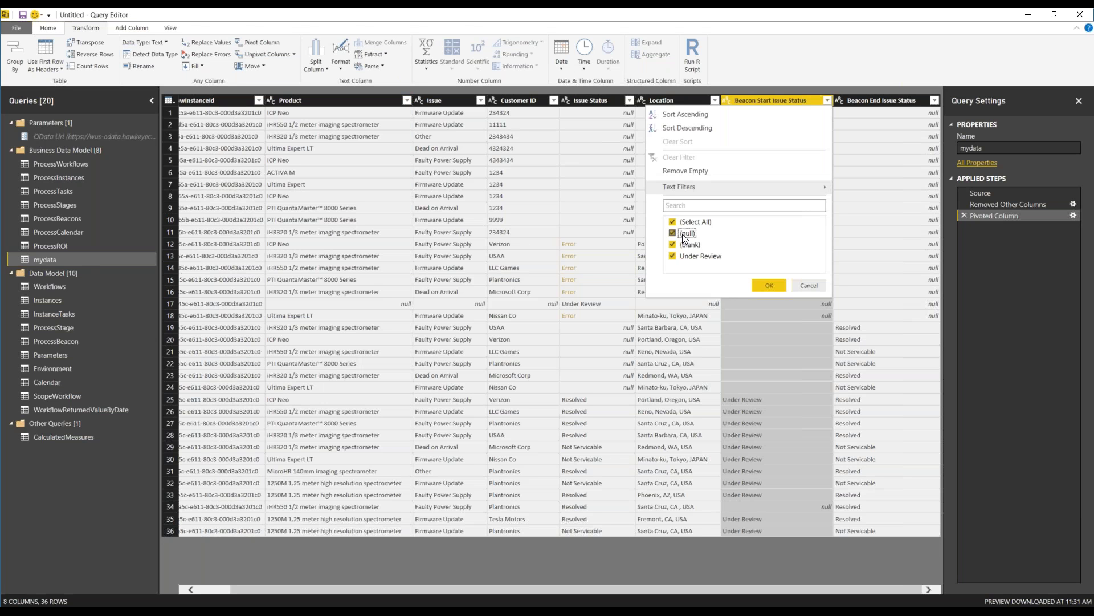
{"action": "left_click", "coordinate": [682, 234]}
{"action": "left_click", "coordinate": [684, 244]}
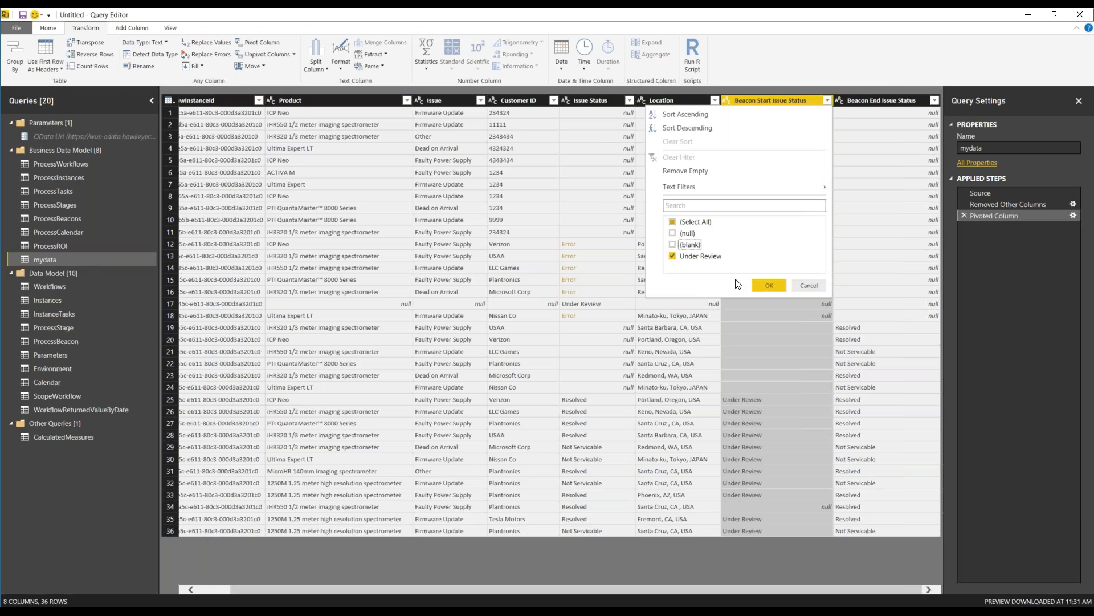
{"action": "left_click", "coordinate": [769, 285]}
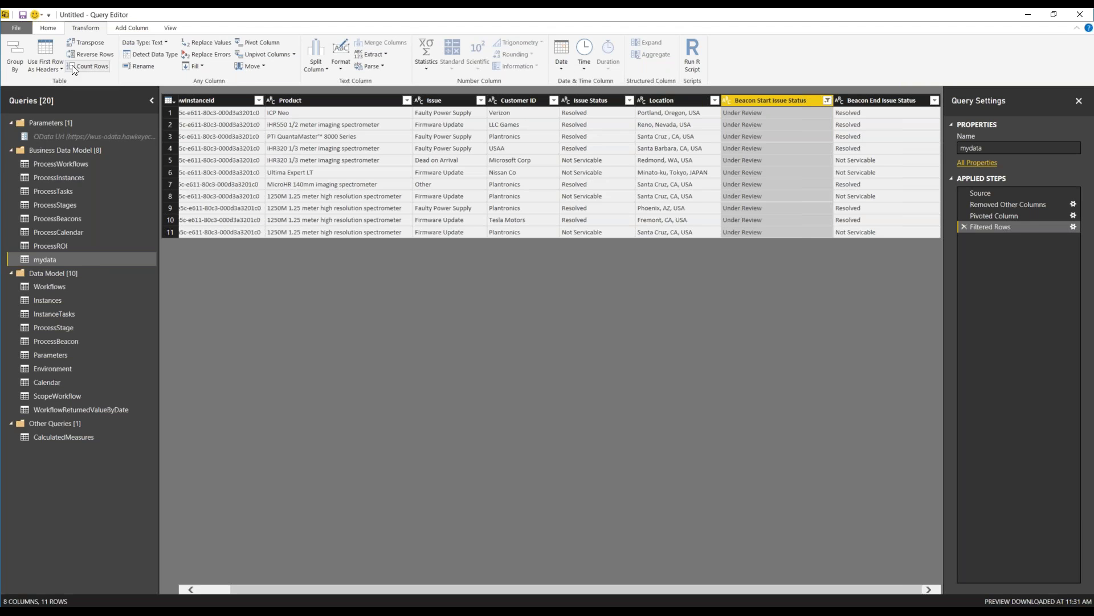
Close the Query Editor with the changes applied, and add a new report page with the mydata fields expanded.
{"action": "left_click", "coordinate": [27, 31]}
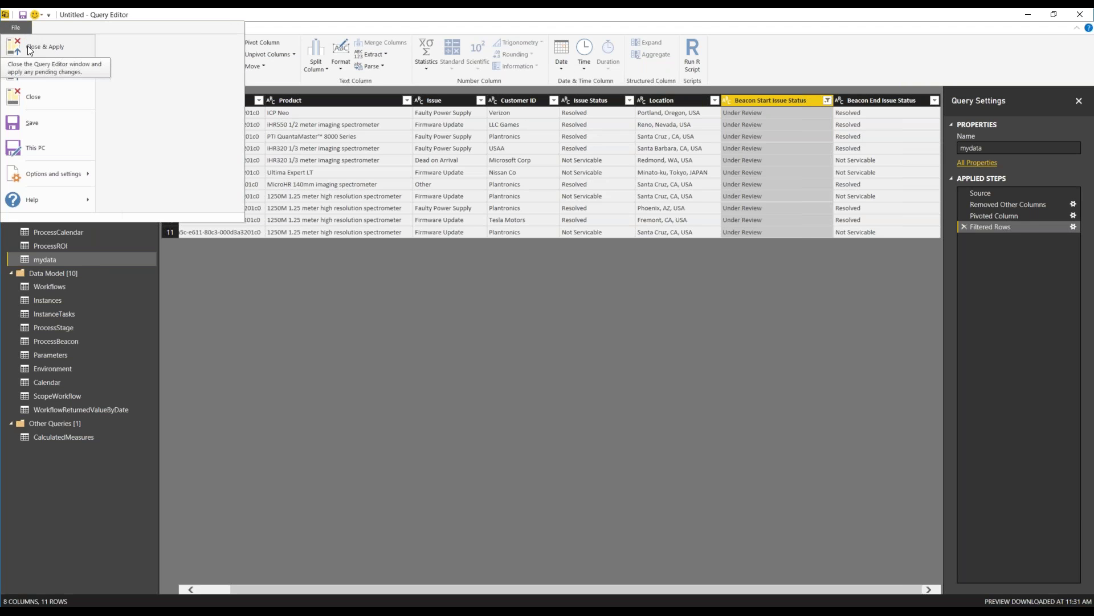
{"action": "left_click", "coordinate": [30, 48]}
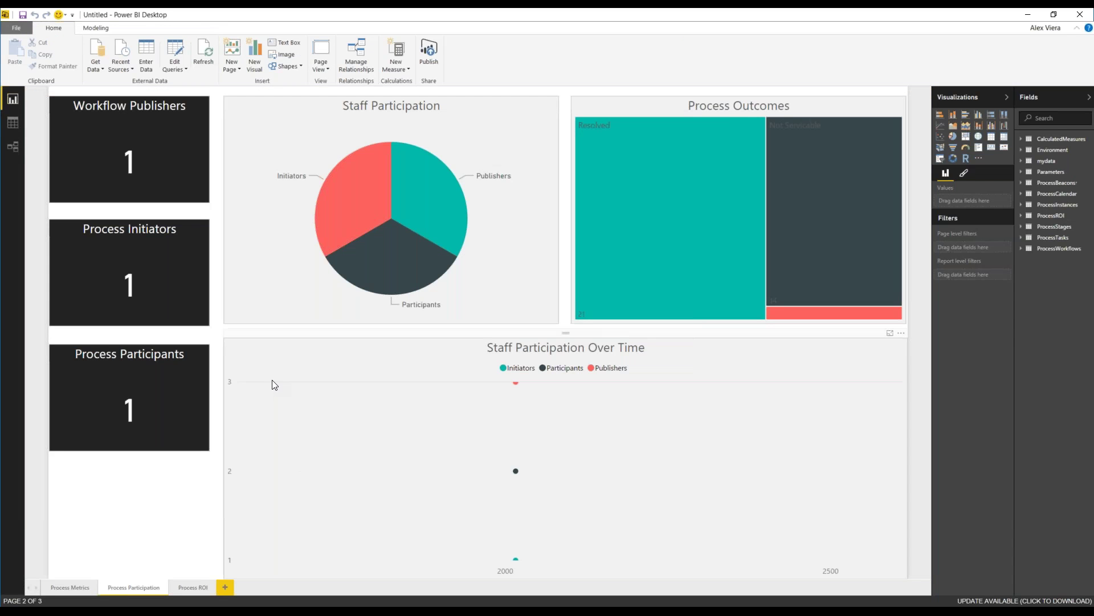
{"action": "left_click", "coordinate": [1020, 162]}
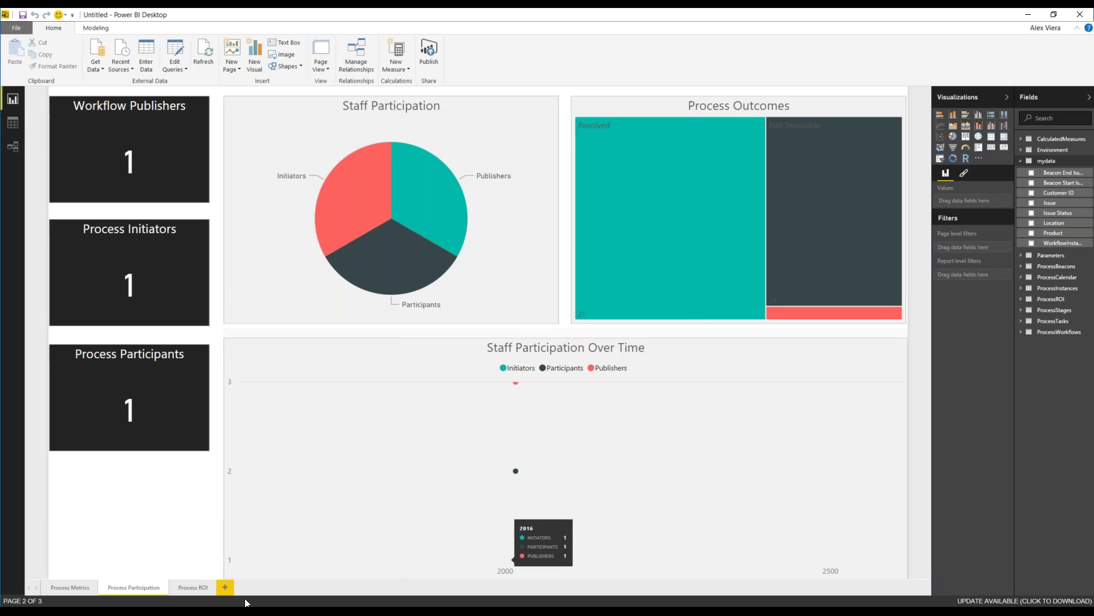
{"action": "left_click", "coordinate": [226, 587]}
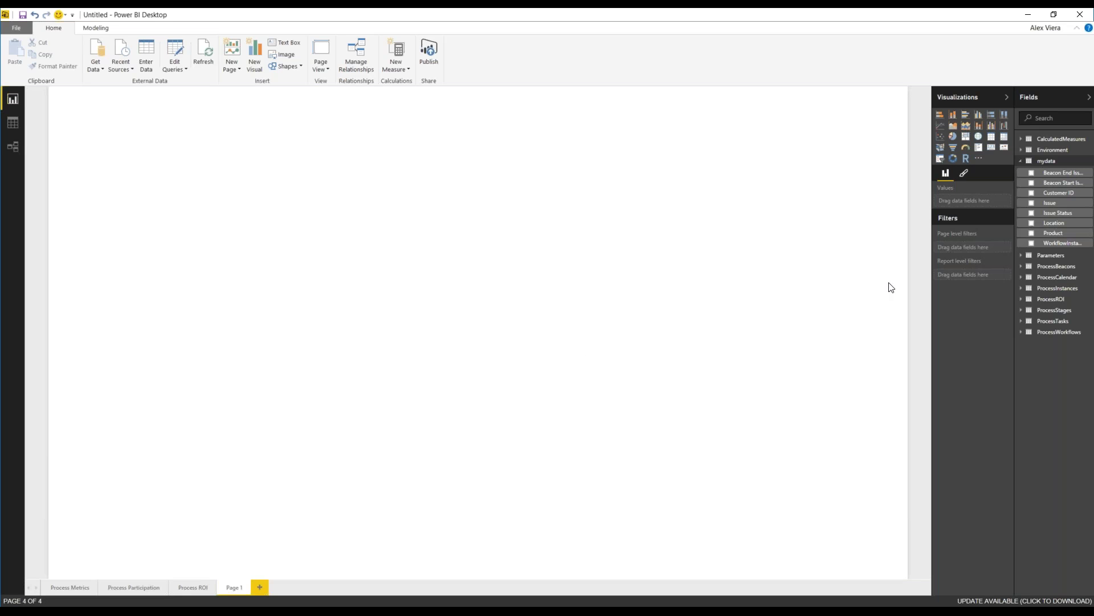
Add an enlarged map visual to the new page, with the mydata Location field as both its location and legend.
{"action": "left_click", "coordinate": [979, 138]}
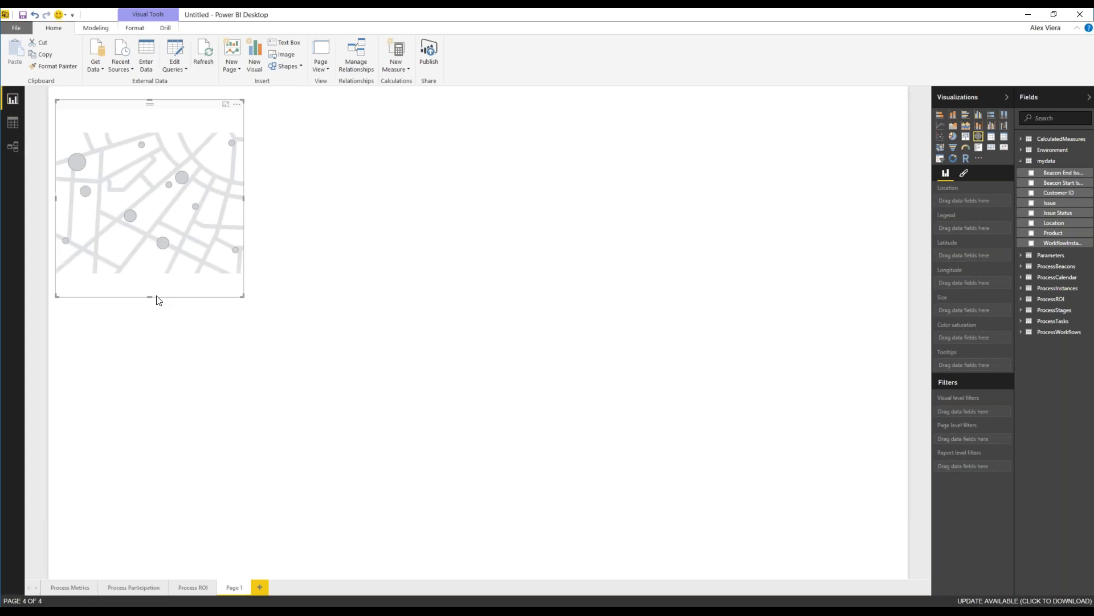
{"action": "left_click_drag", "start_coordinate": [240, 294], "coordinate": [469, 344]}
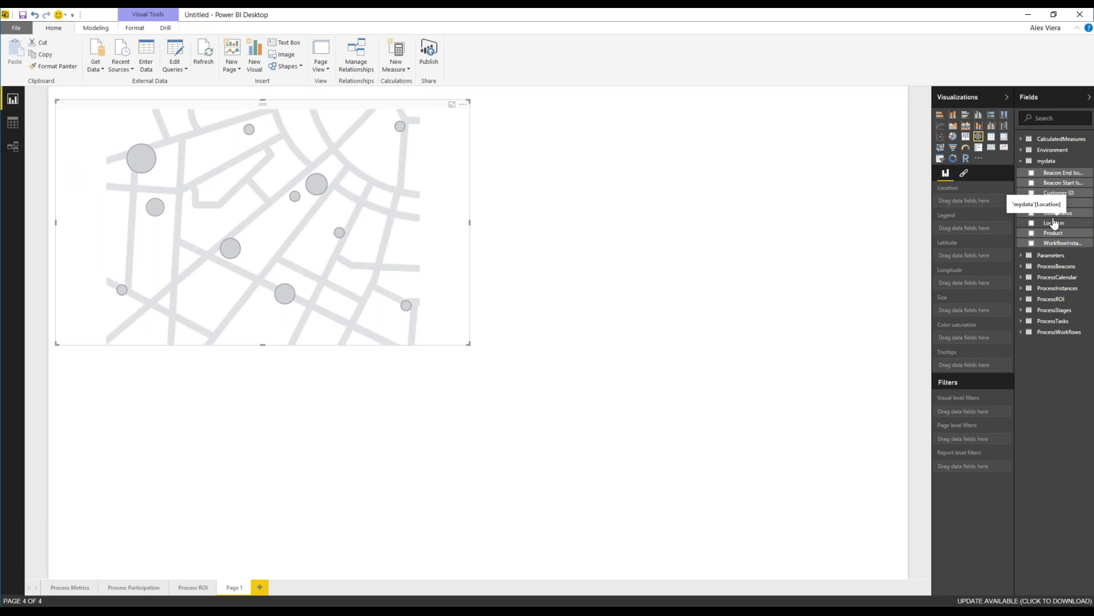
{"action": "left_click_drag", "start_coordinate": [1054, 222], "coordinate": [966, 201]}
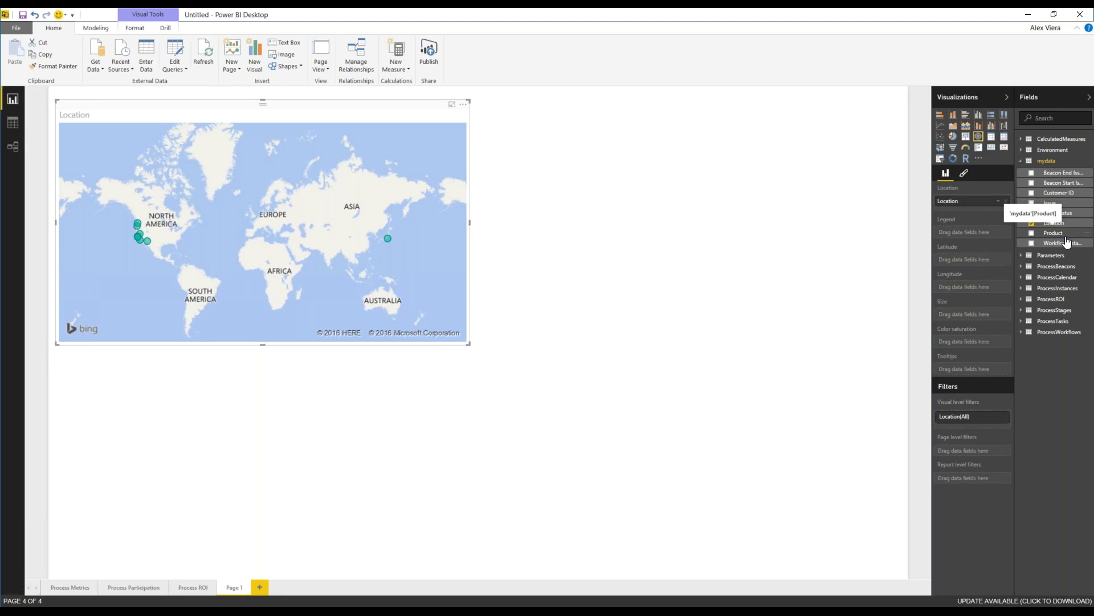
{"action": "left_click_drag", "start_coordinate": [1052, 228], "coordinate": [969, 232]}
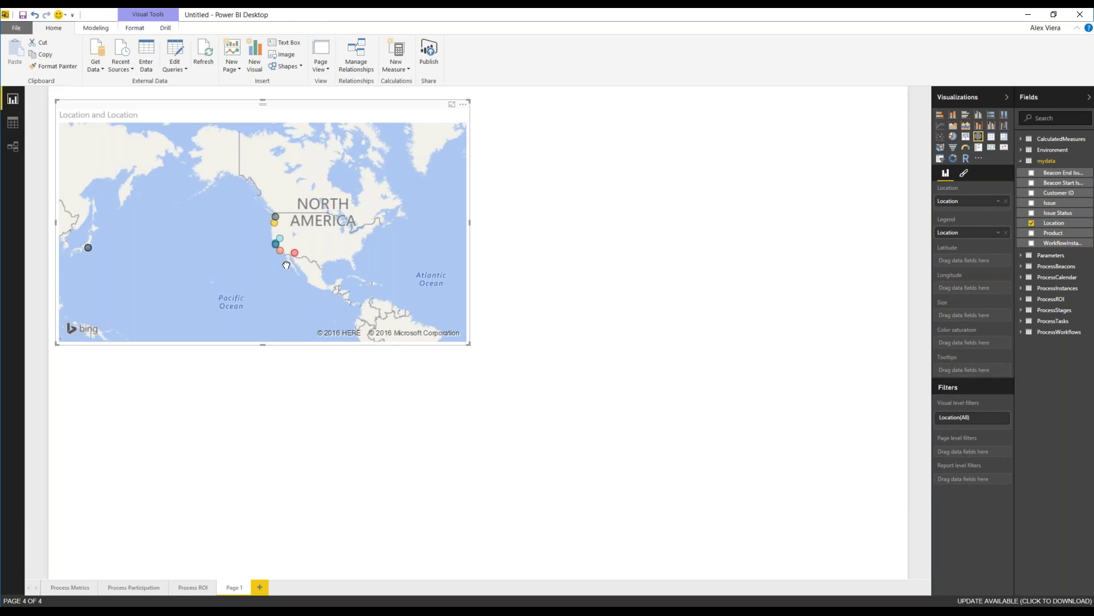
{"action": "left_click_drag", "start_coordinate": [188, 253], "coordinate": [245, 249]}
{"action": "left_click_drag", "start_coordinate": [169, 241], "coordinate": [82, 226]}
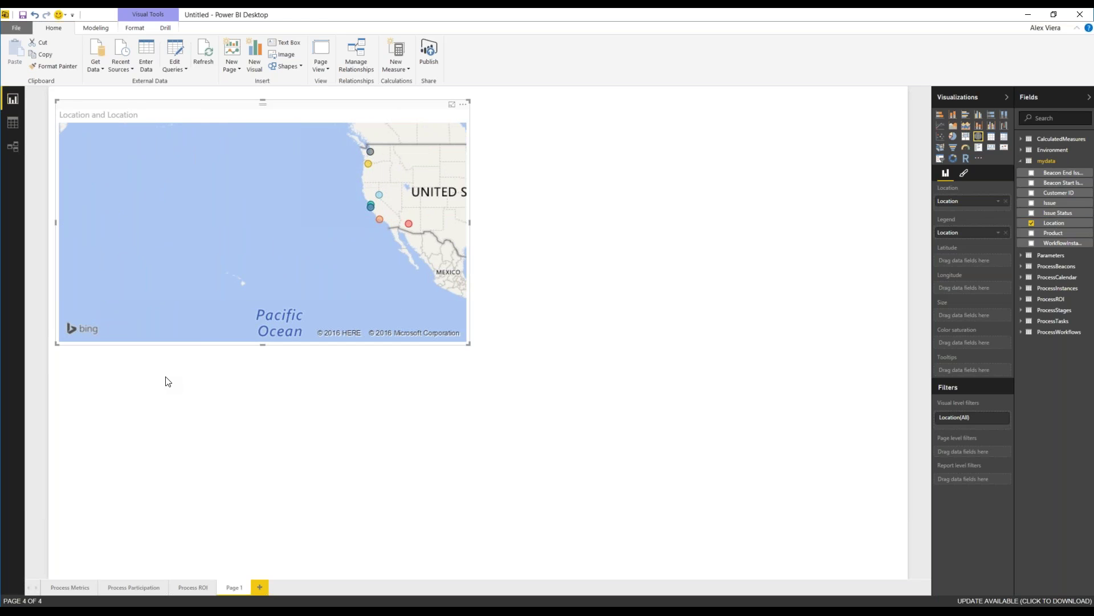
Add an enlarged donut chart beside the map, with Customer ID as its details and the count of Issue as its values.
{"action": "left_click", "coordinate": [725, 235]}
{"action": "left_click", "coordinate": [953, 160]}
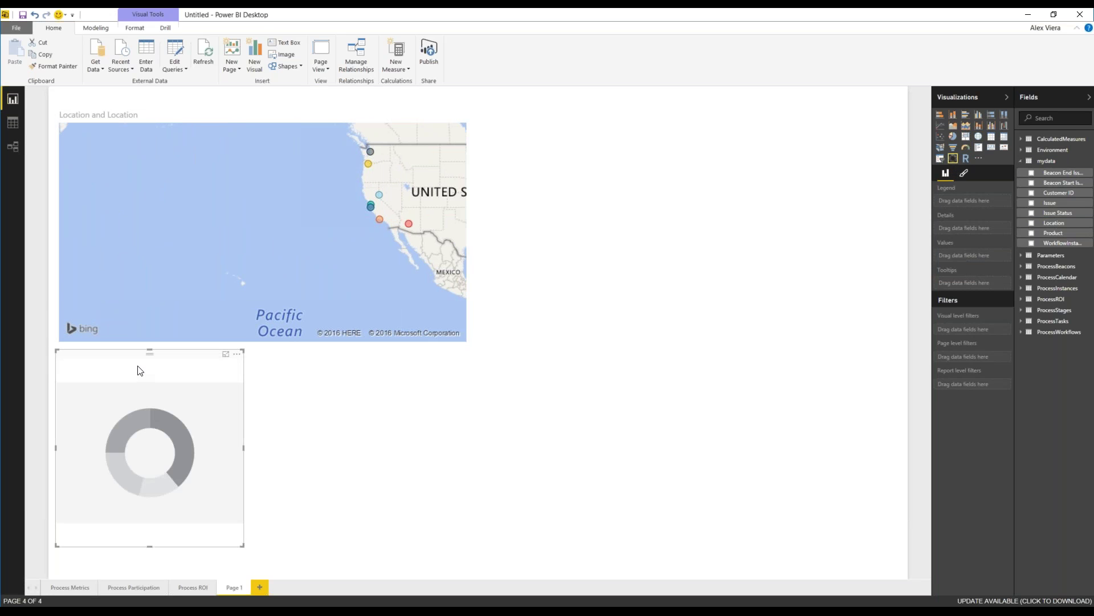
{"action": "left_click_drag", "start_coordinate": [146, 367], "coordinate": [578, 127]}
{"action": "left_click_drag", "start_coordinate": [700, 323], "coordinate": [848, 339]}
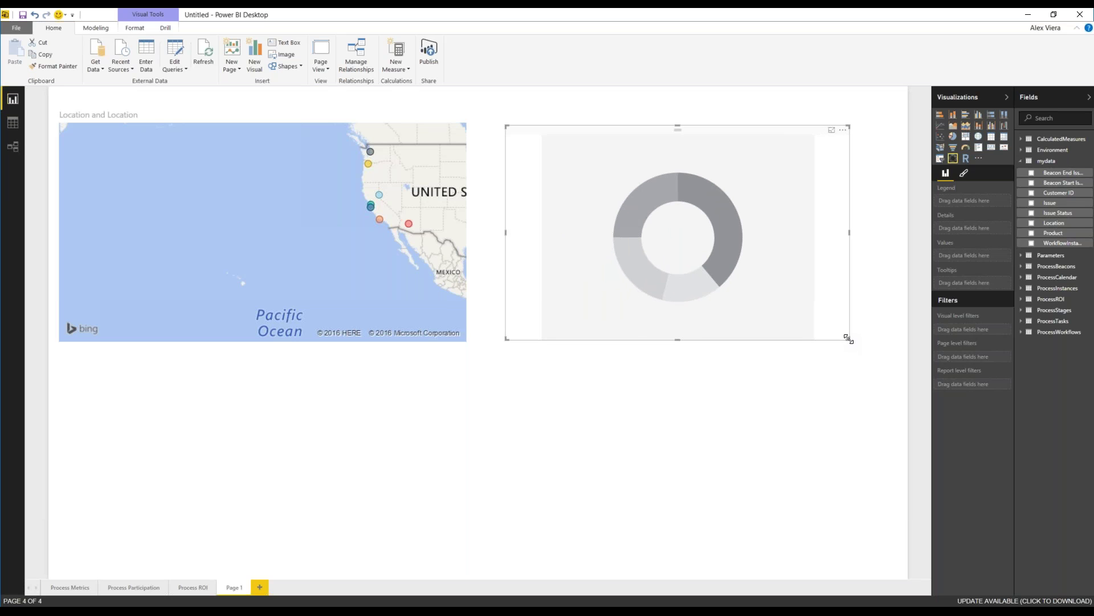
{"action": "left_click_drag", "start_coordinate": [1056, 195], "coordinate": [995, 228]}
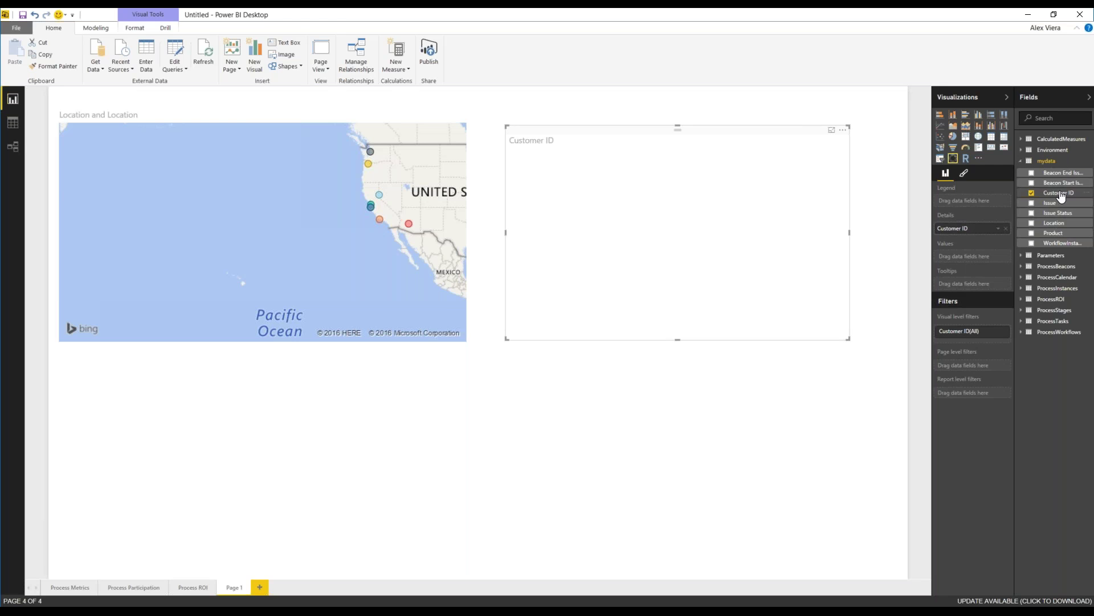
{"action": "left_click_drag", "start_coordinate": [1074, 204], "coordinate": [969, 257]}
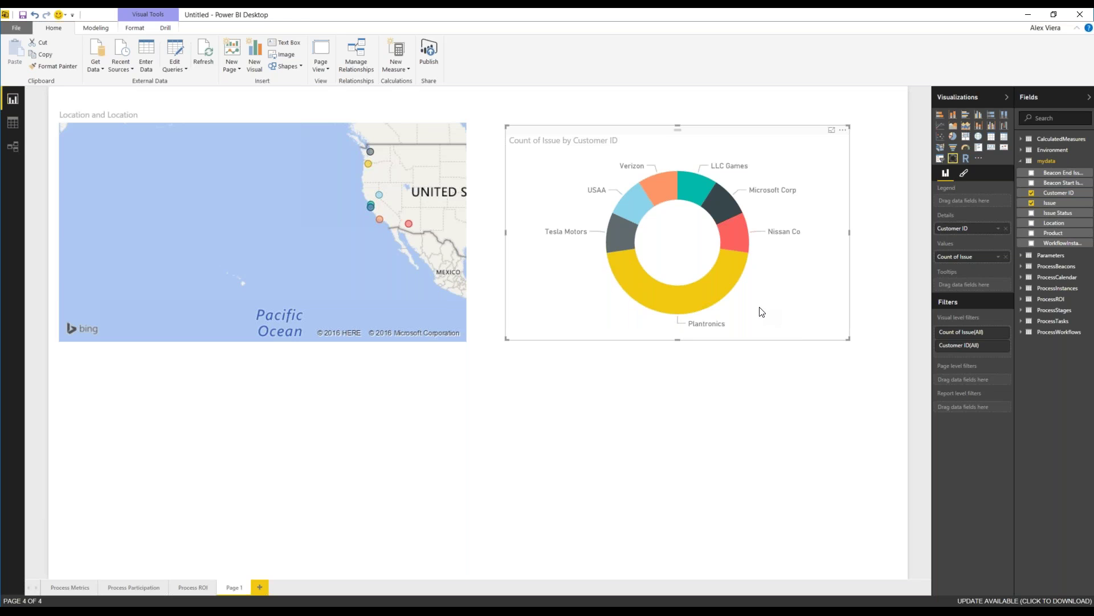
Cross-highlight the Plantronics and Nissan Co slices of the donut chart and examine their matching locations on the map.
{"action": "left_click", "coordinate": [699, 288]}
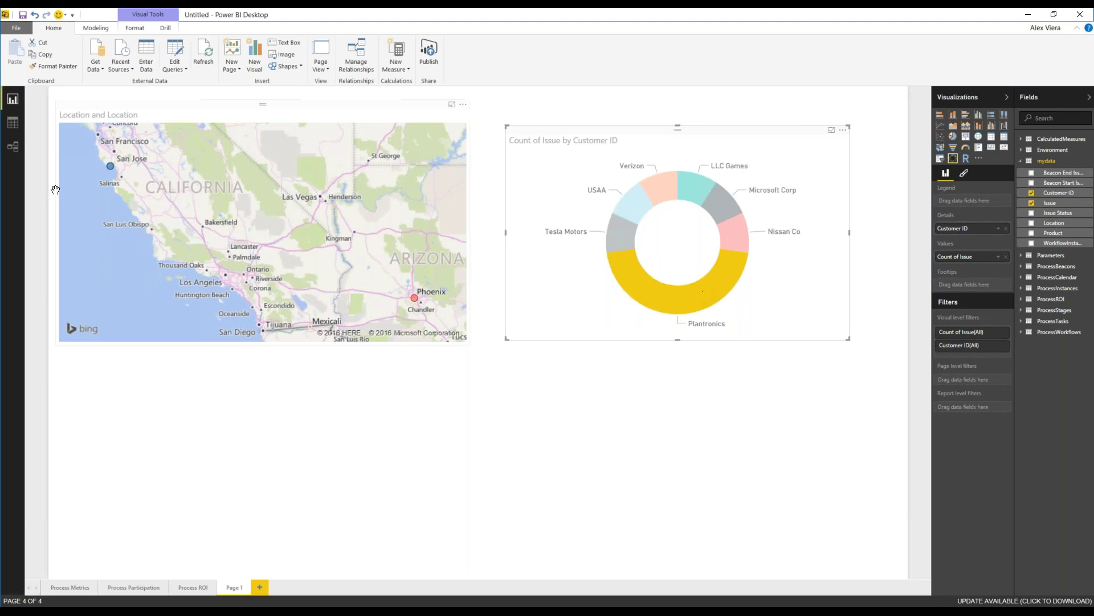
{"action": "mouse_move", "coordinate": [415, 298]}
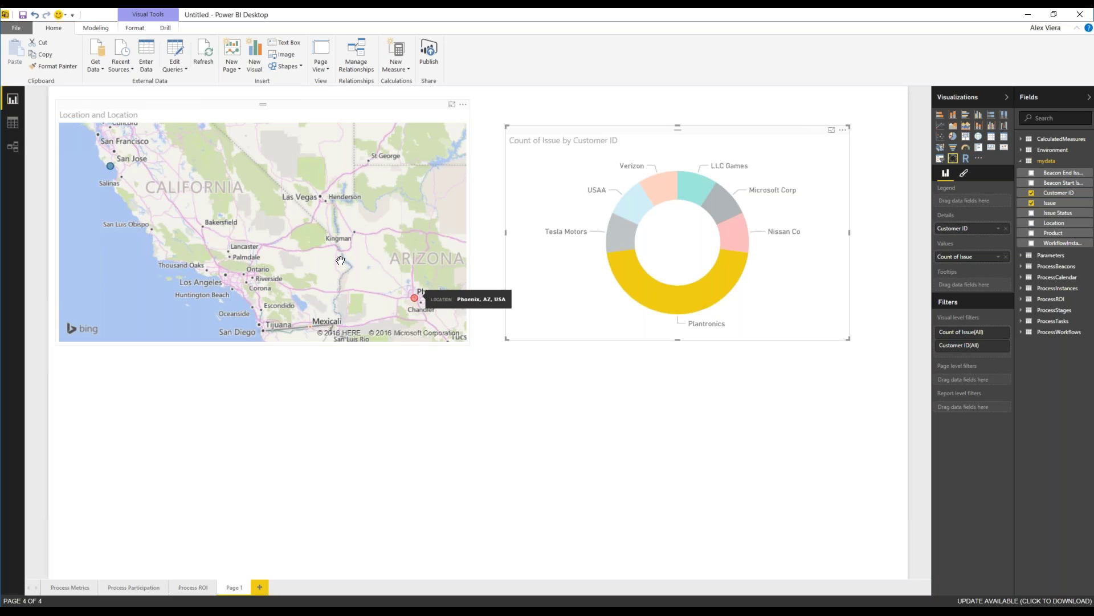
{"action": "mouse_move", "coordinate": [110, 167]}
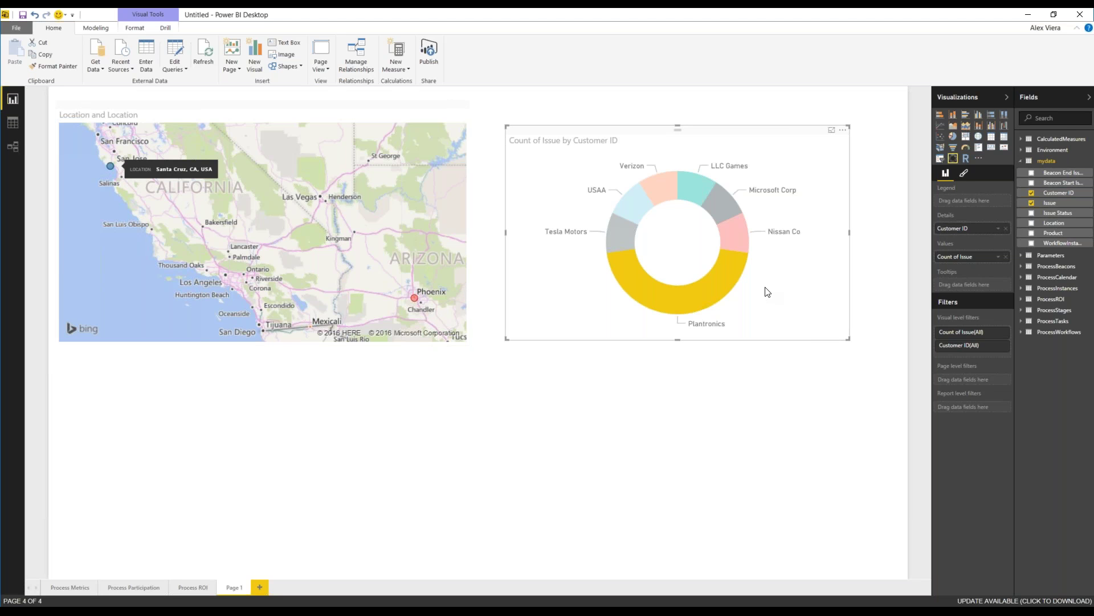
{"action": "left_click", "coordinate": [741, 235]}
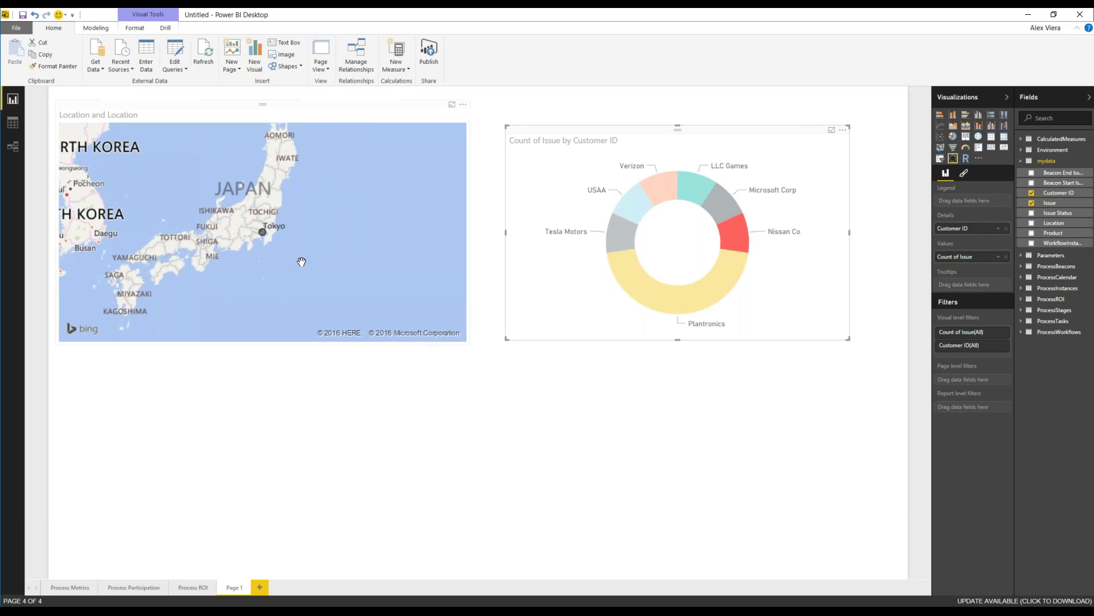
{"action": "mouse_move", "coordinate": [264, 234]}
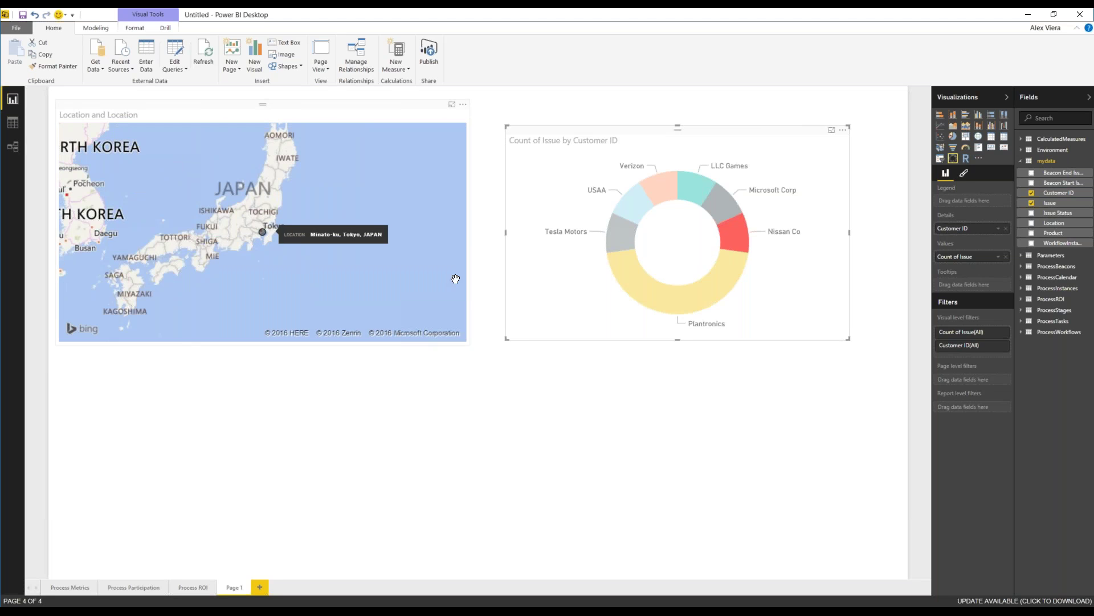
Widen the donut chart toward the map, and clear its slice highlight and the visual selection.
{"action": "left_click_drag", "start_coordinate": [507, 338], "coordinate": [483, 343]}
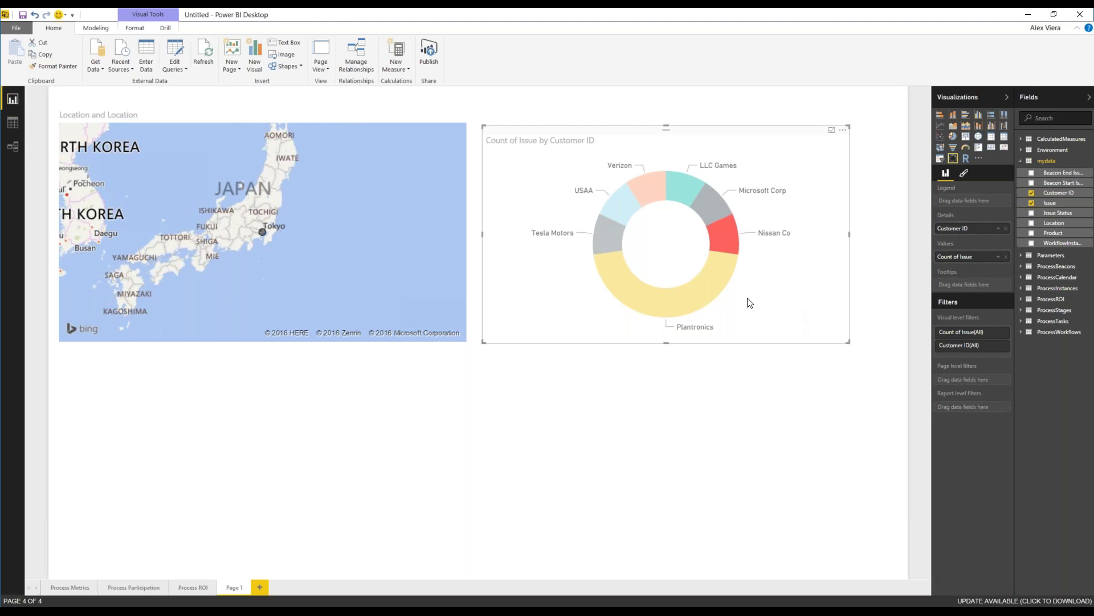
{"action": "left_click", "coordinate": [793, 310]}
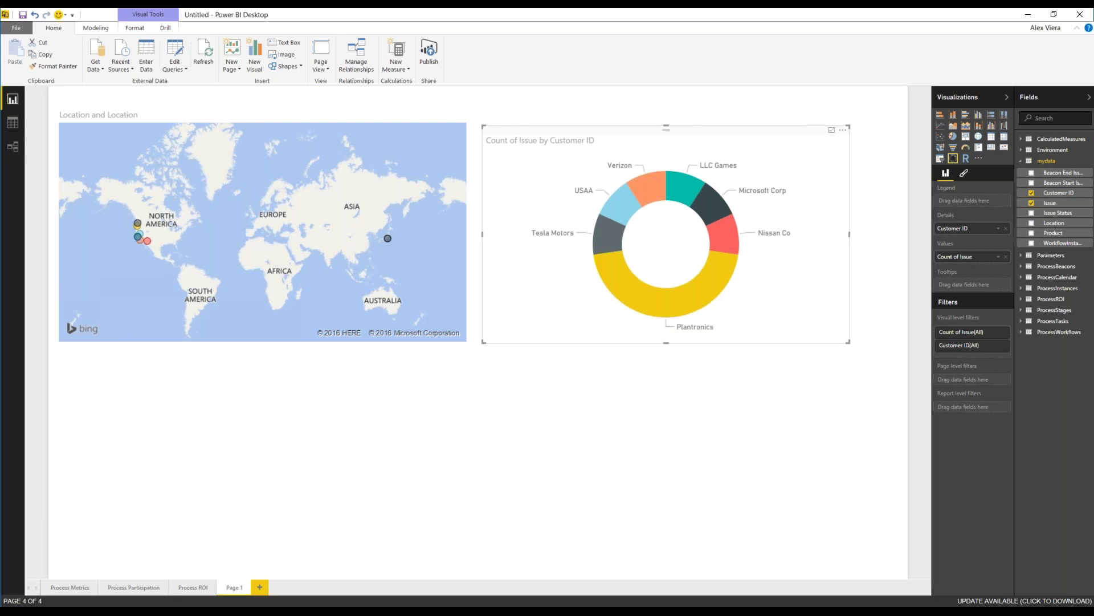
{"action": "left_click", "coordinate": [796, 422]}
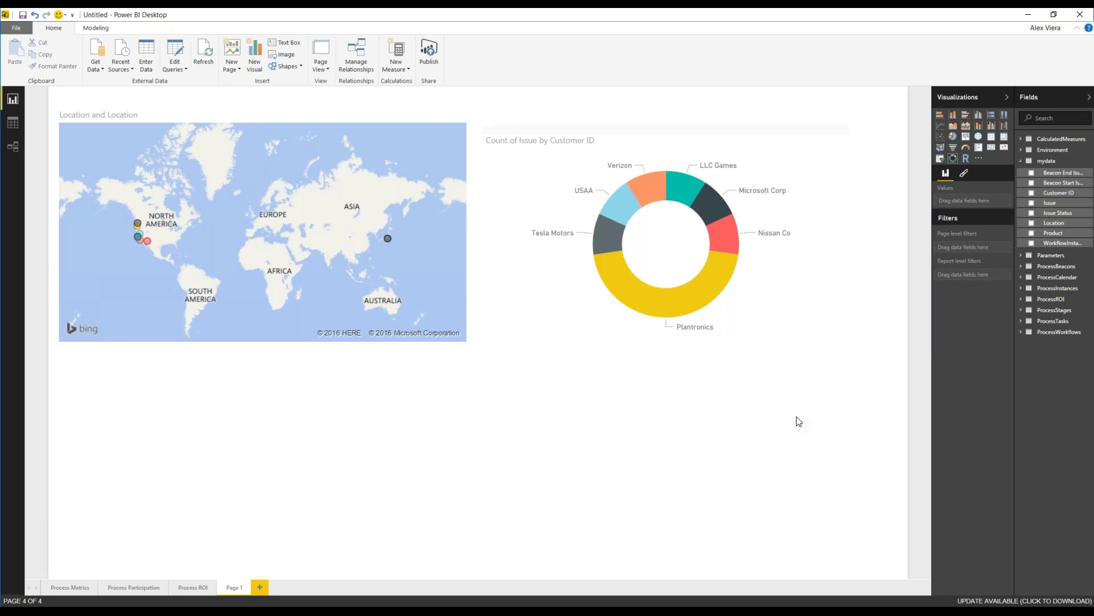
Add a stacked column chart beneath the map at the map's width, with Product as the axis and count of Issue as the value.
{"action": "left_click", "coordinate": [953, 115]}
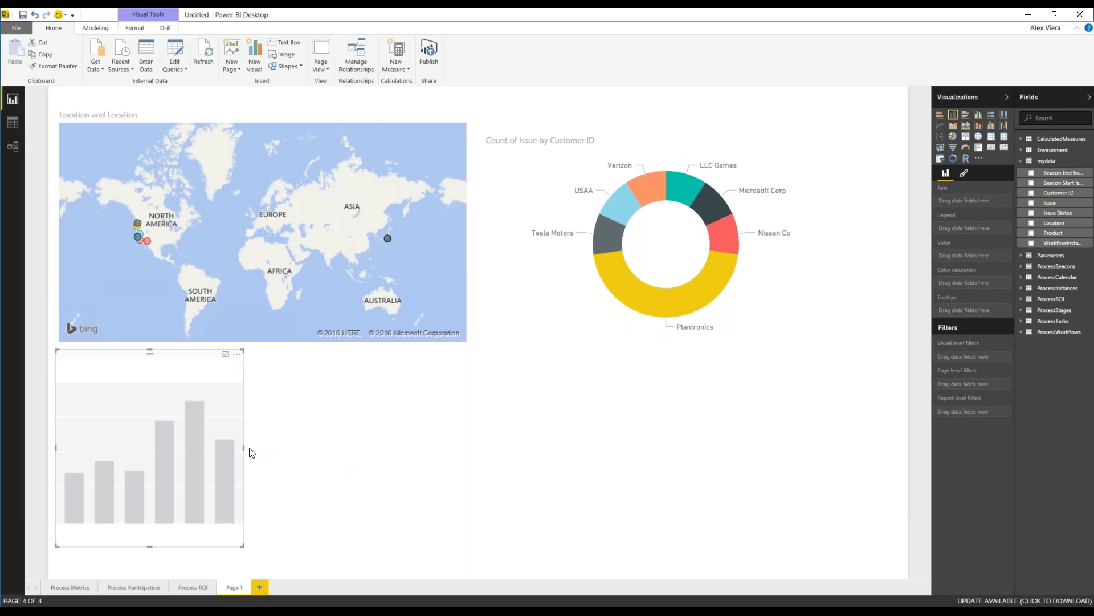
{"action": "left_click_drag", "start_coordinate": [244, 450], "coordinate": [468, 466]}
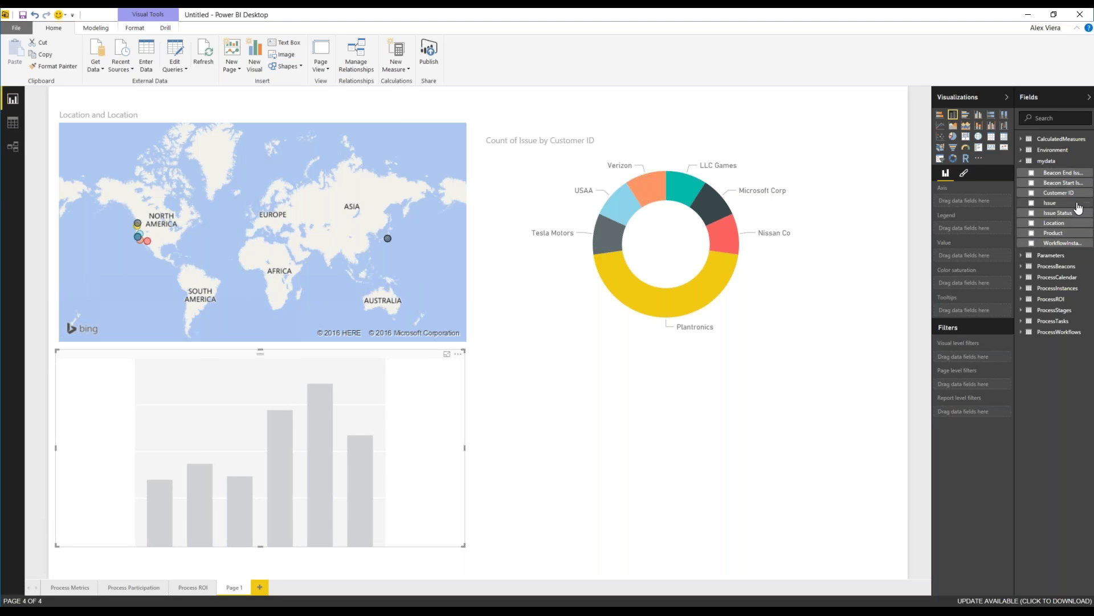
{"action": "left_click_drag", "start_coordinate": [1054, 238], "coordinate": [969, 201]}
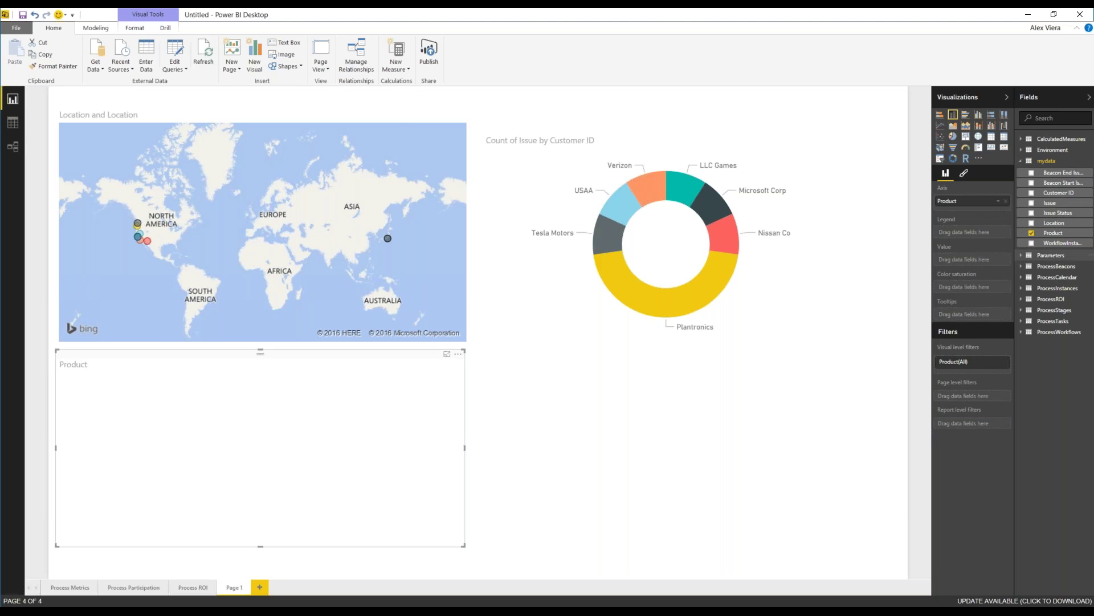
{"action": "left_click_drag", "start_coordinate": [1046, 209], "coordinate": [969, 261]}
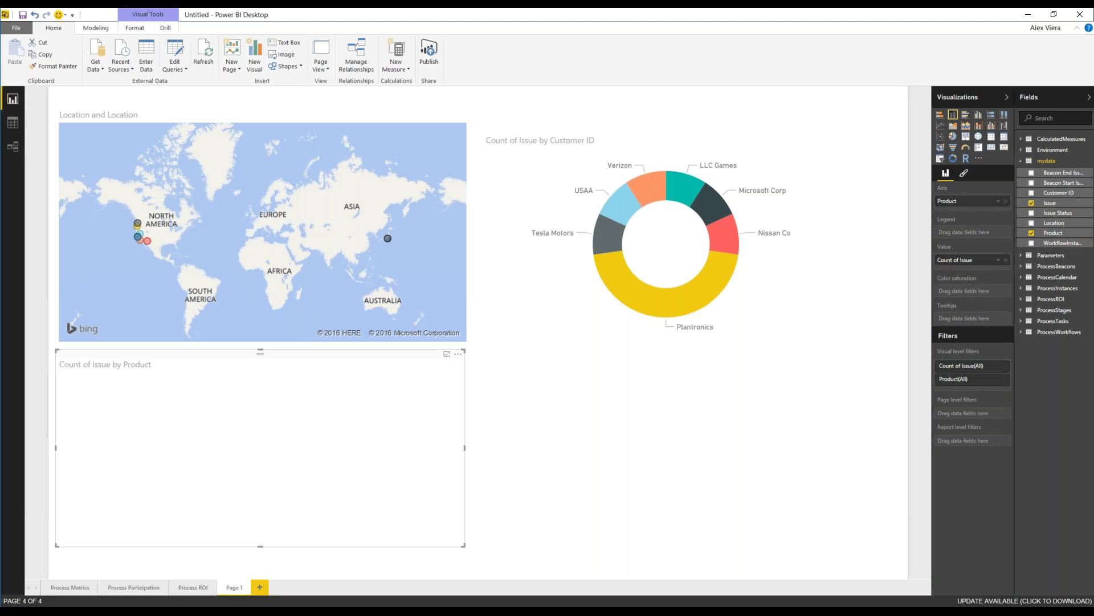
{"action": "mouse_move", "coordinate": [464, 545]}
{"action": "left_mouse_down"}
{"action": "mouse_move", "coordinate": [489, 560]}
{"action": "mouse_move", "coordinate": [466, 561]}
{"action": "left_mouse_up"}
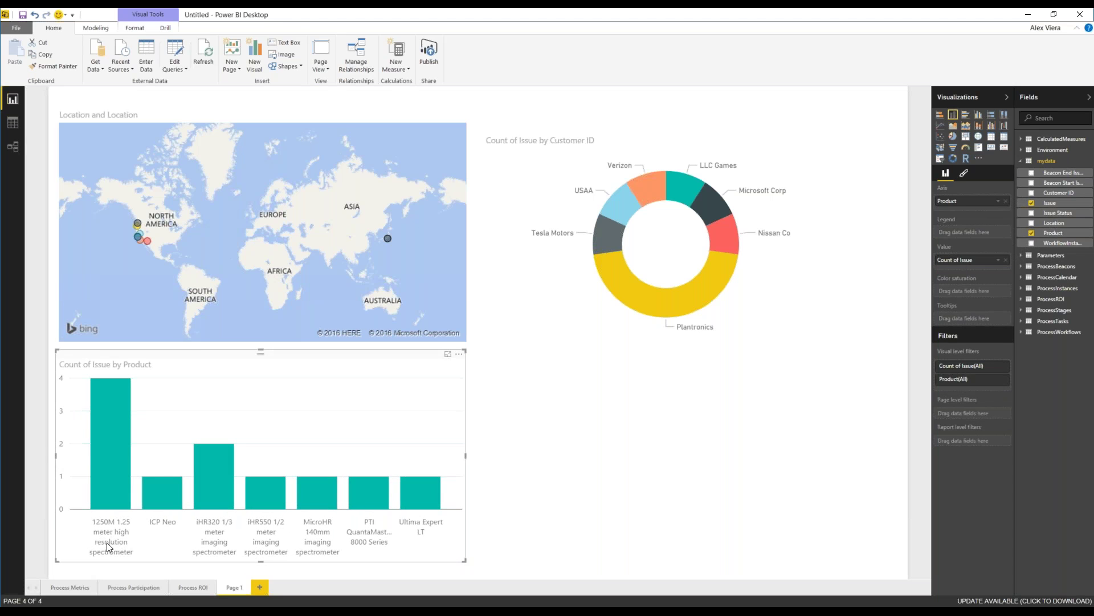
Cross-highlight the 1250M spectrometer column and the Verizon slice to examine their related customers, products and locations, and clear the highlight.
{"action": "left_click", "coordinate": [108, 441]}
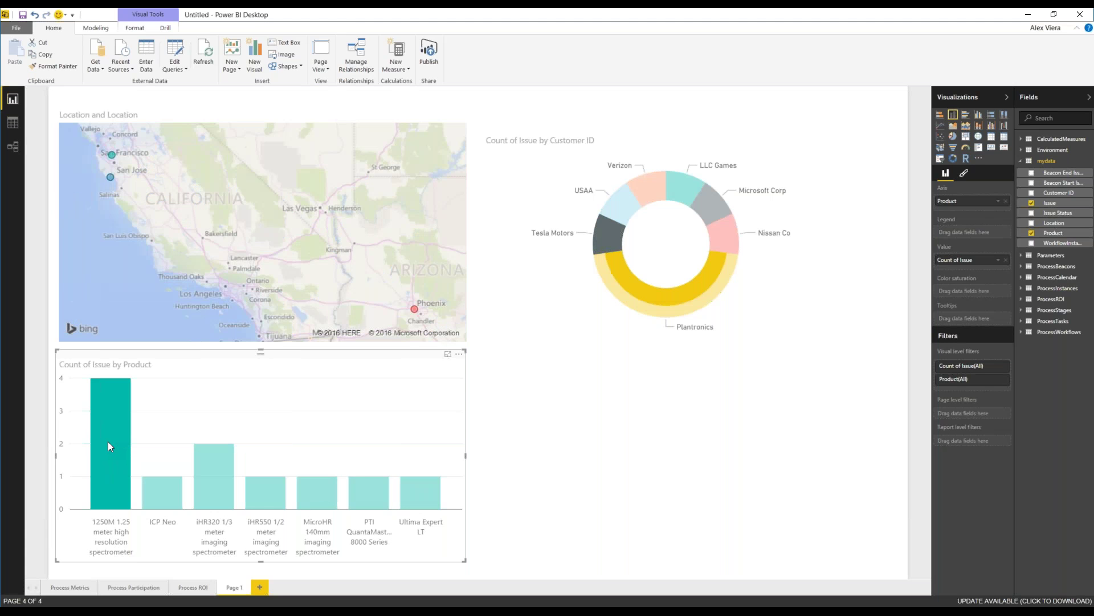
{"action": "mouse_move", "coordinate": [698, 286]}
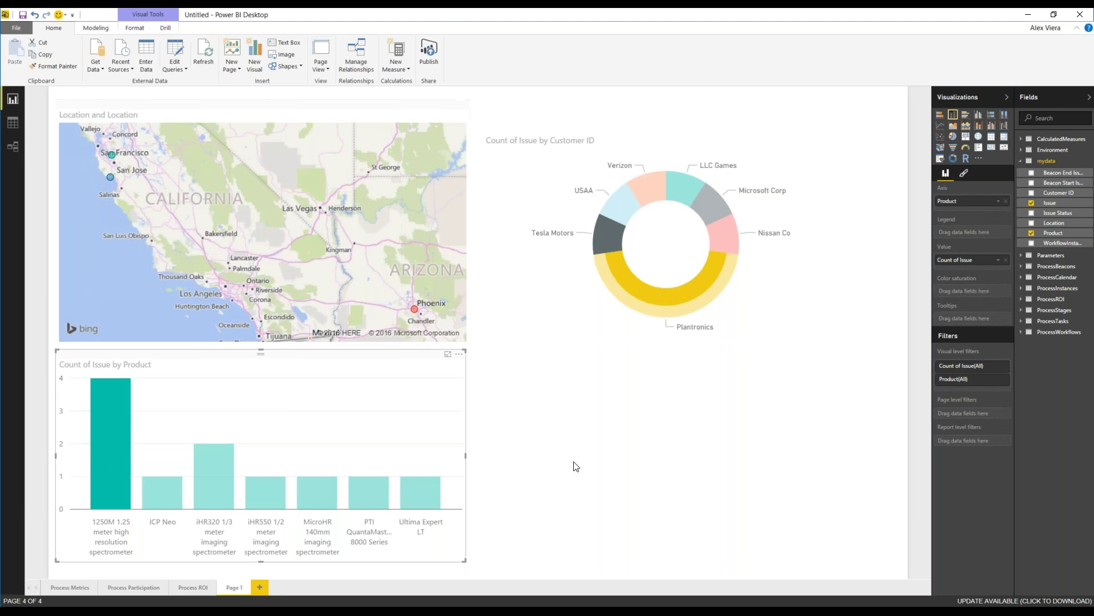
{"action": "left_click", "coordinate": [651, 186]}
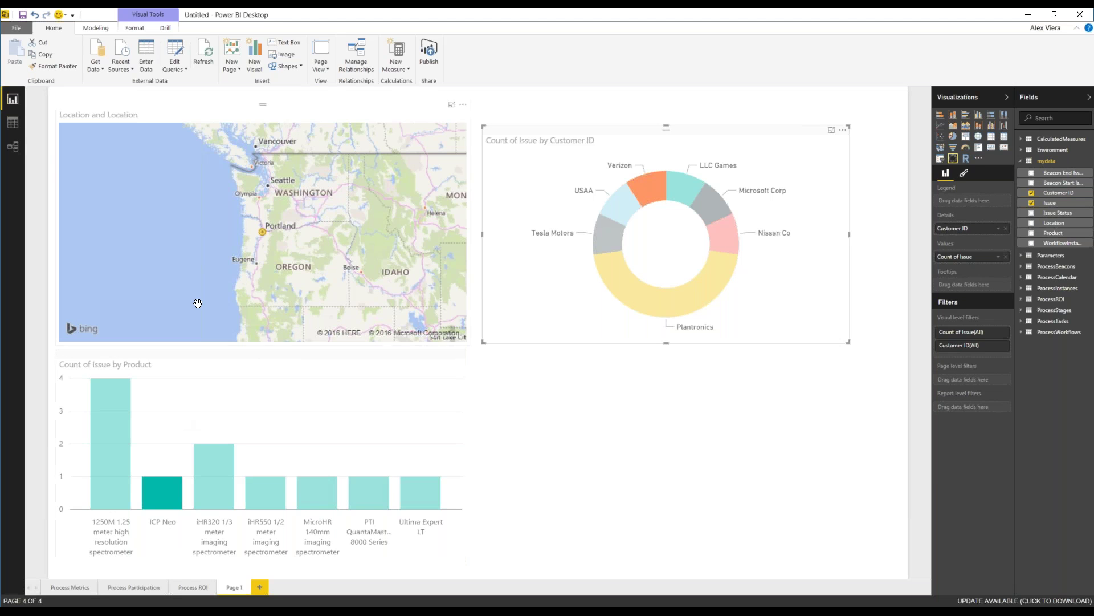
{"action": "mouse_move", "coordinate": [262, 232]}
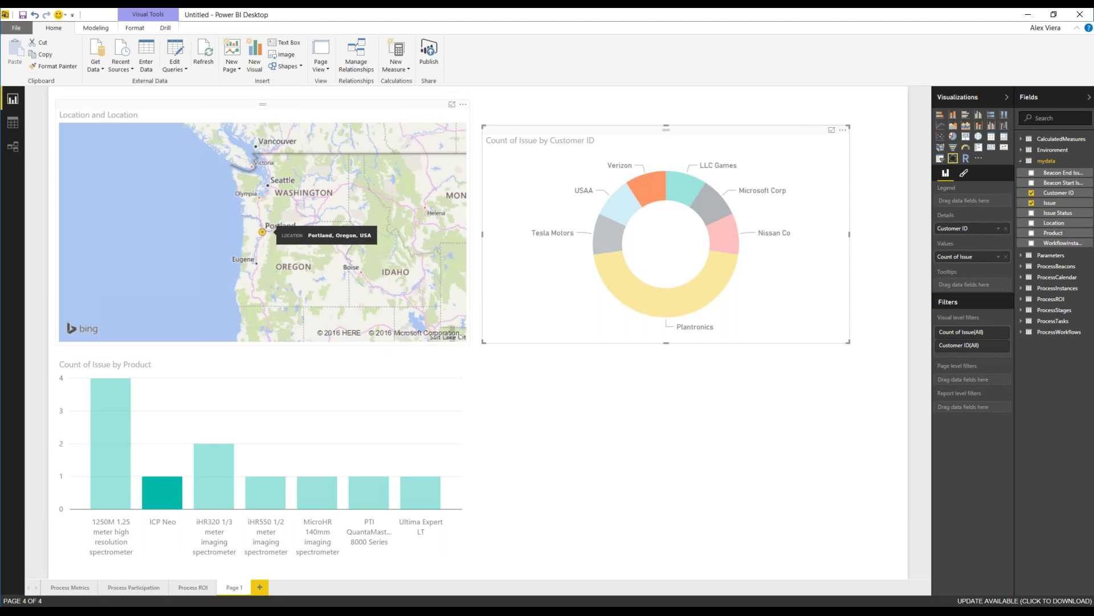
{"action": "left_click", "coordinate": [783, 298]}
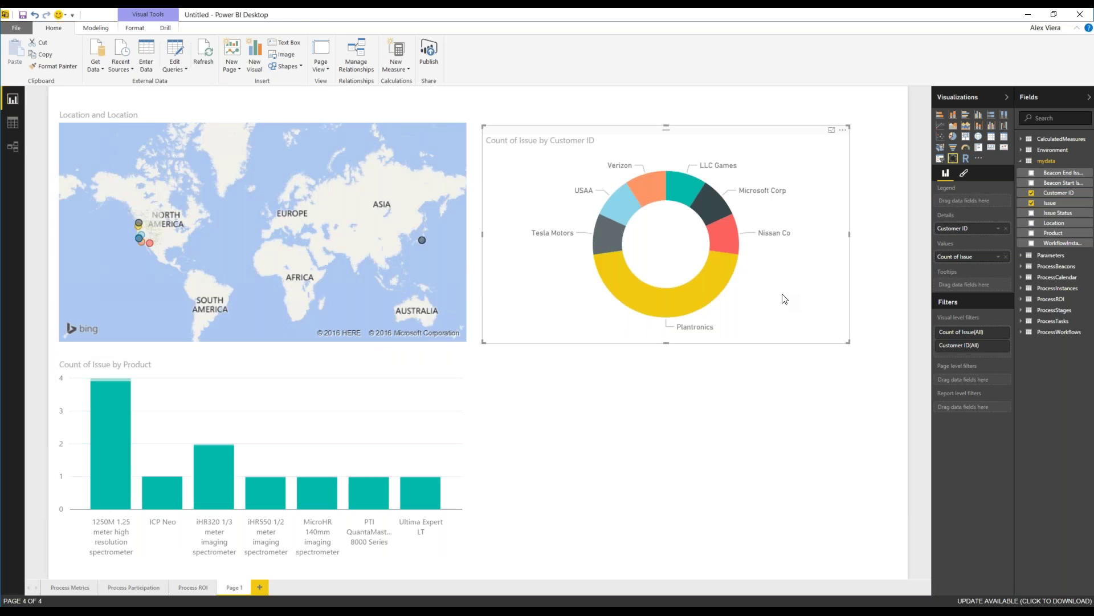
Add a standalone Customer ID table over the map, and discard the widened empty table beneath the donut chart.
{"action": "left_click", "coordinate": [992, 139]}
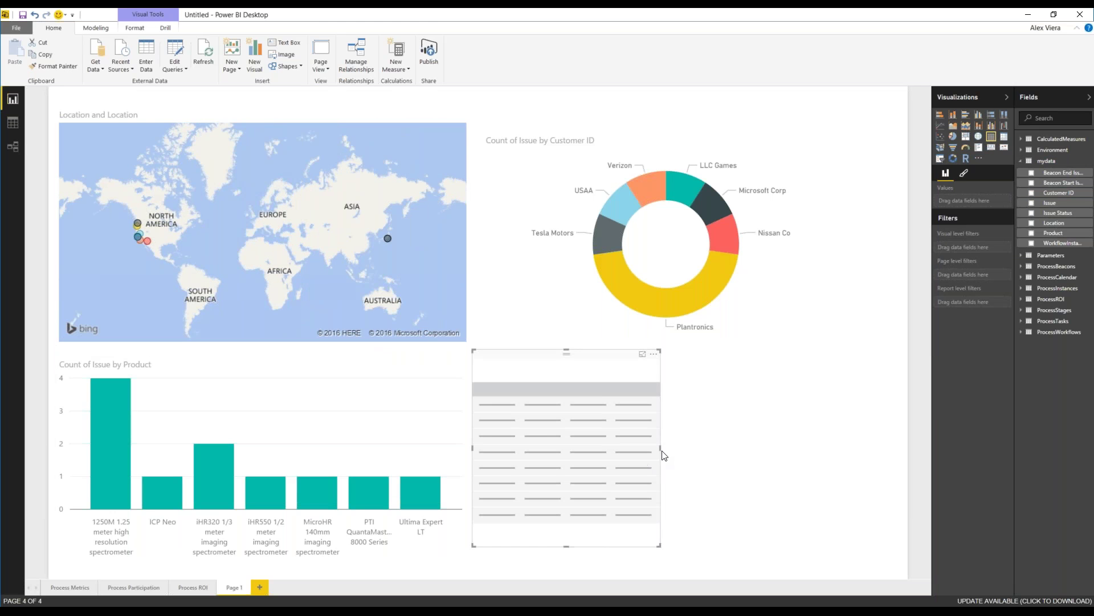
{"action": "left_click_drag", "start_coordinate": [660, 450], "coordinate": [885, 465]}
{"action": "left_click", "coordinate": [885, 465]}
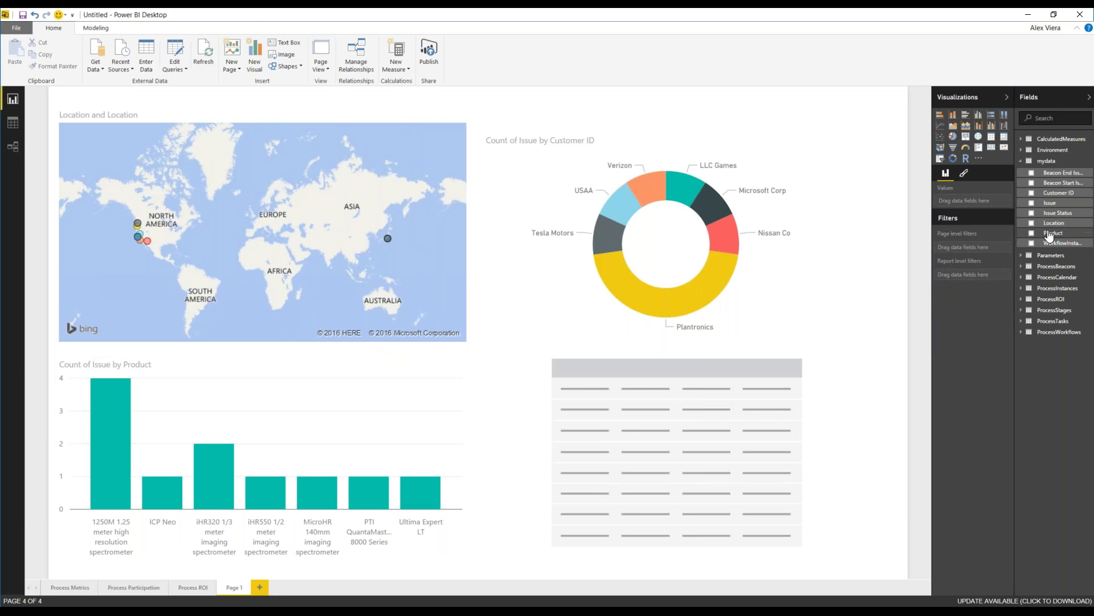
{"action": "left_click", "coordinate": [1031, 194]}
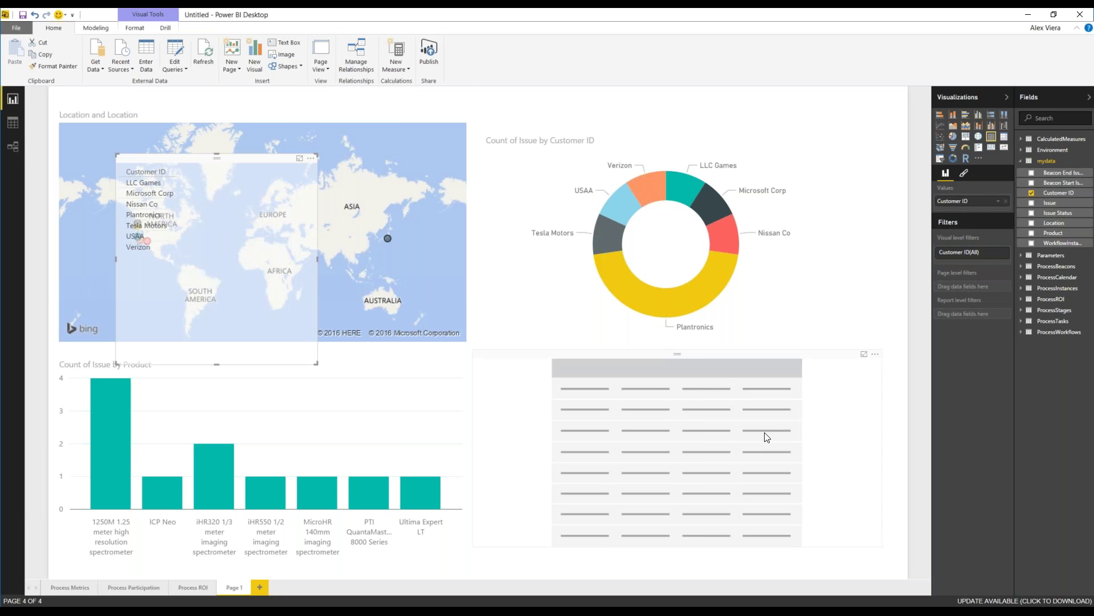
{"action": "left_click", "coordinate": [876, 354]}
{"action": "left_click", "coordinate": [894, 368]}
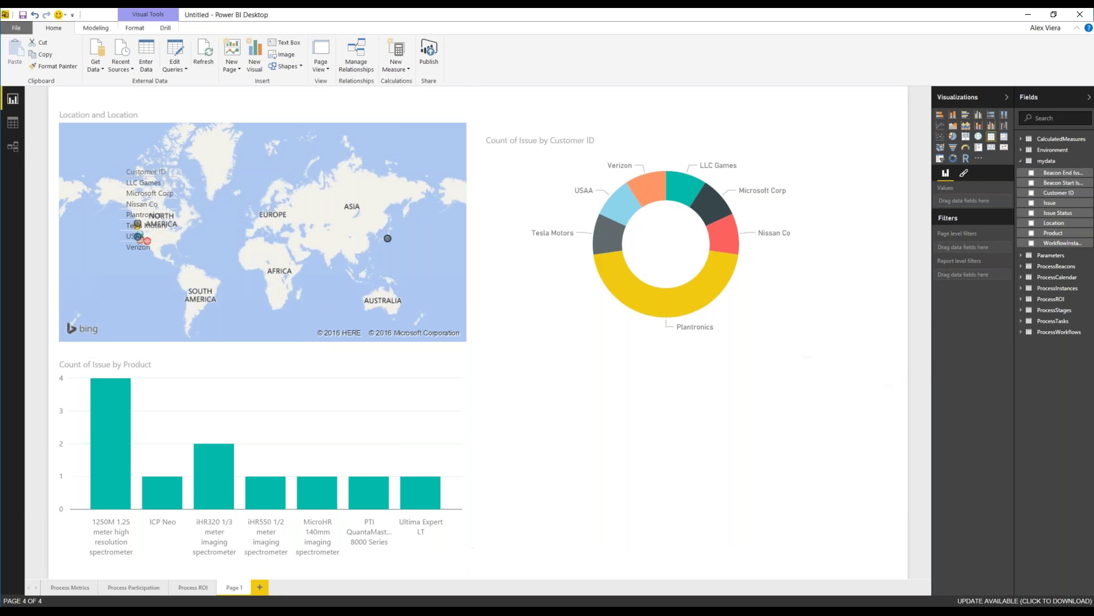
Add a widened table beneath the donut chart containing the mydata fields Customer ID, Location, Product, Issue and Issue Status.
{"action": "left_click", "coordinate": [992, 138]}
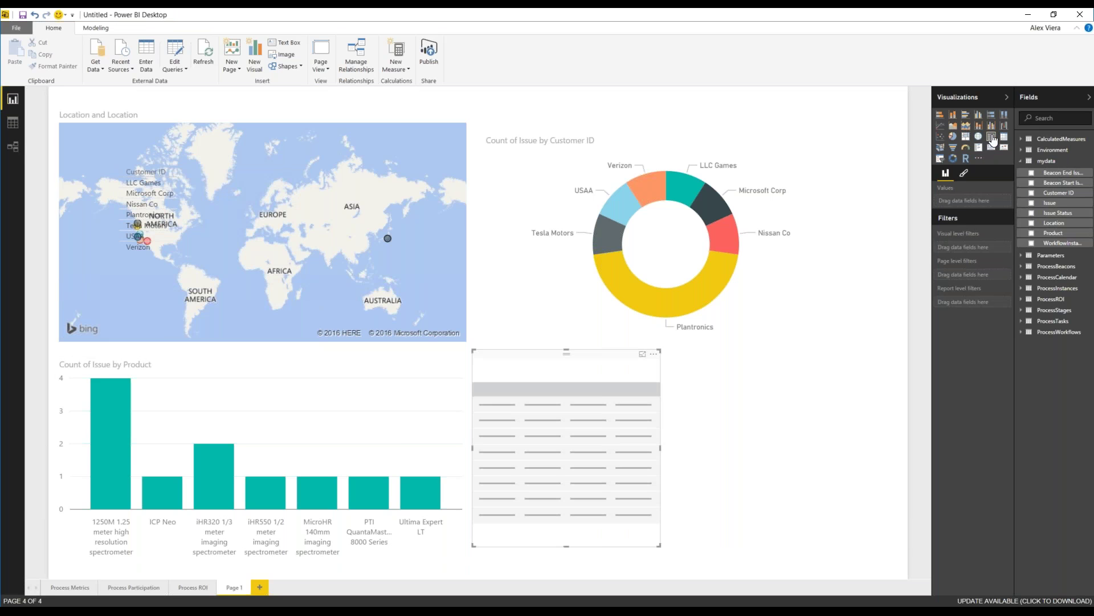
{"action": "left_click_drag", "start_coordinate": [659, 447], "coordinate": [902, 447]}
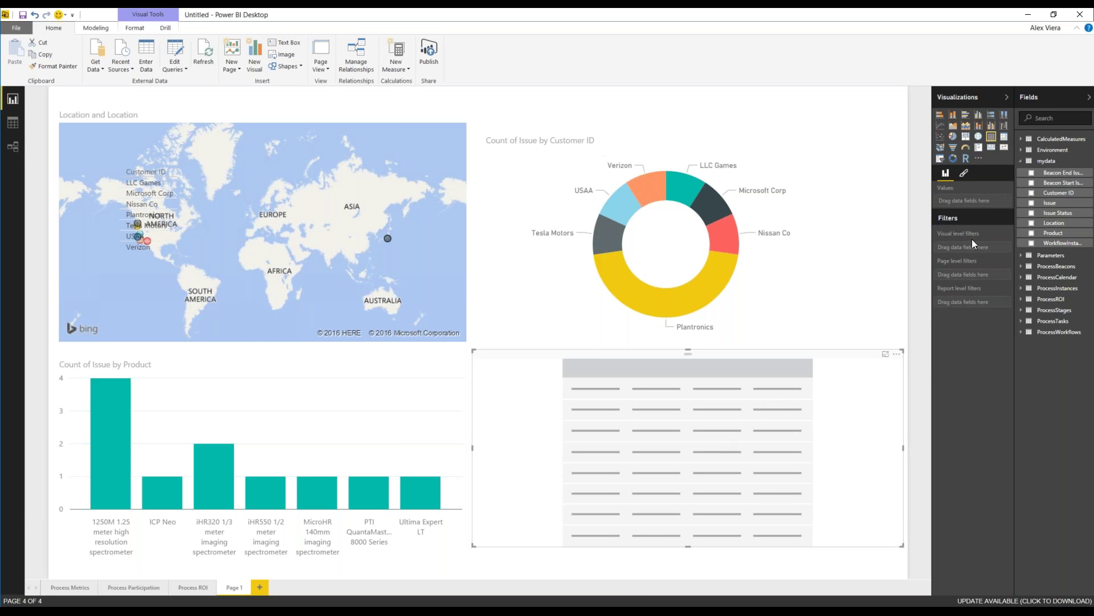
{"action": "left_click", "coordinate": [1031, 192]}
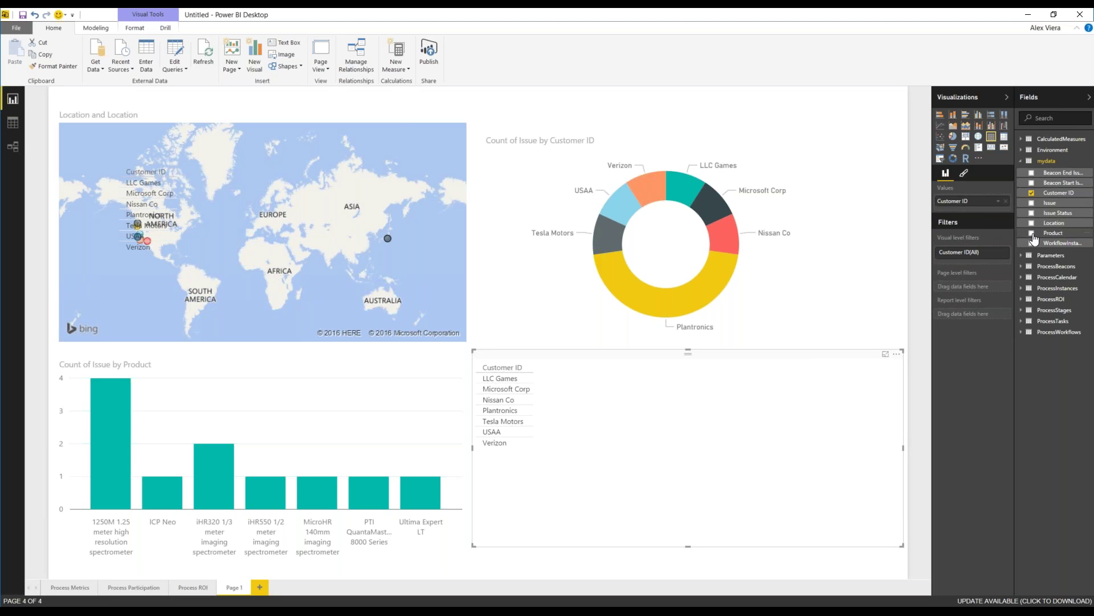
{"action": "left_click", "coordinate": [1032, 223]}
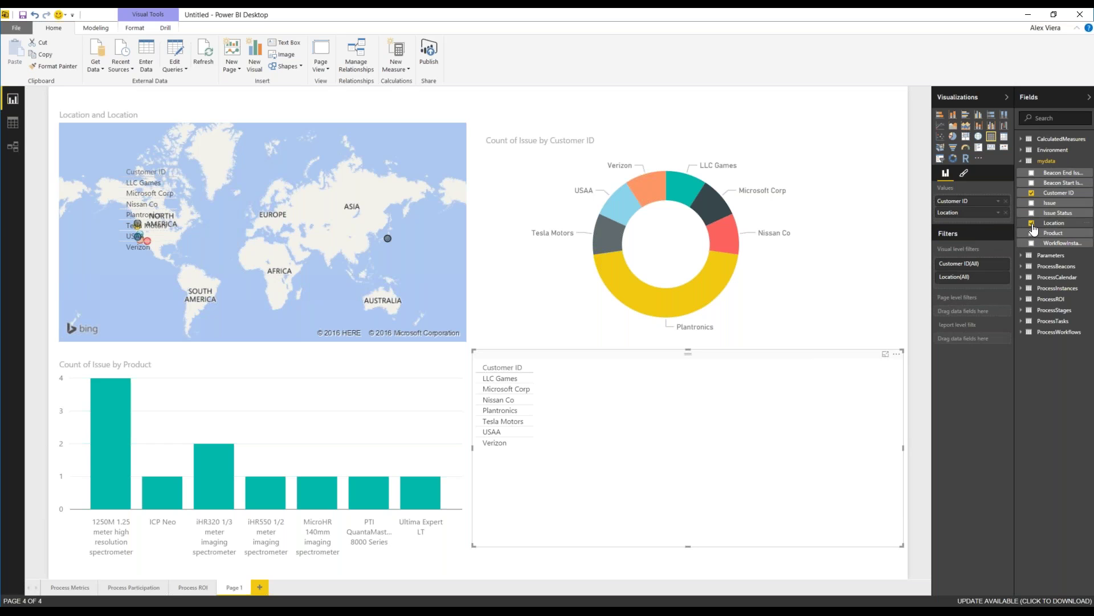
{"action": "left_click", "coordinate": [1031, 233]}
{"action": "left_click", "coordinate": [1031, 203]}
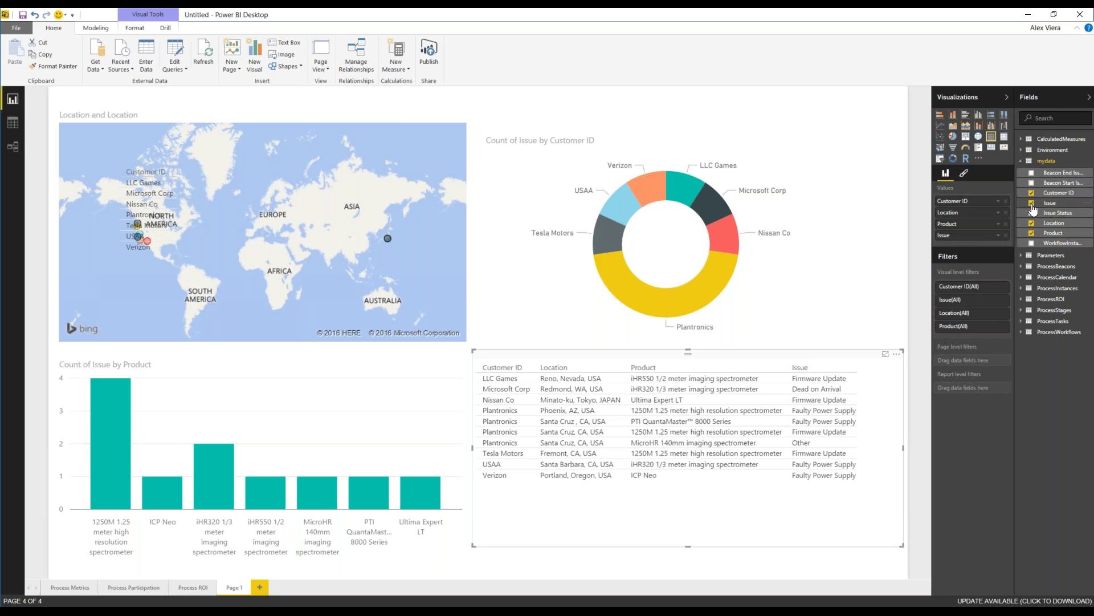
{"action": "left_click", "coordinate": [1032, 213]}
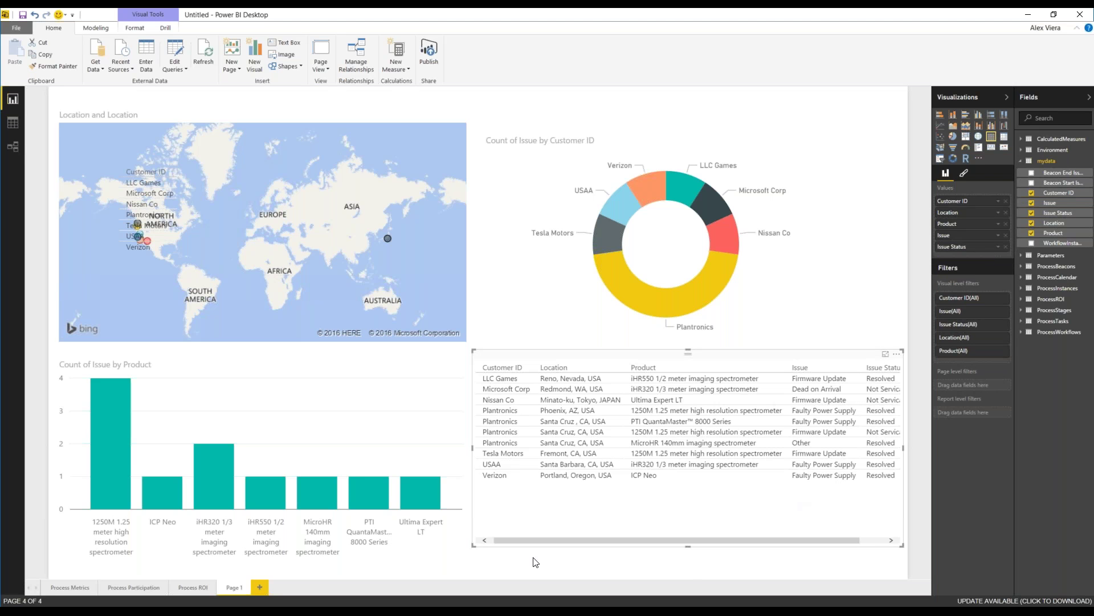
Narrow the product column chart, and shift and widen the issue table so its Issue Status column fits.
{"action": "left_click", "coordinate": [462, 488]}
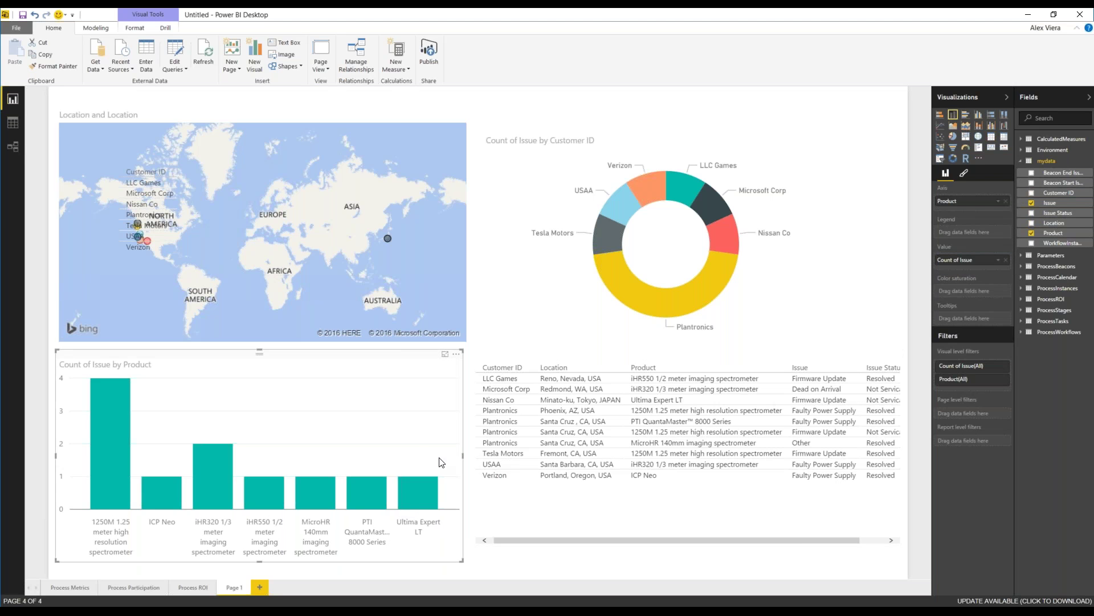
{"action": "left_click", "coordinate": [481, 459]}
{"action": "left_click_drag", "start_coordinate": [481, 459], "coordinate": [425, 466]}
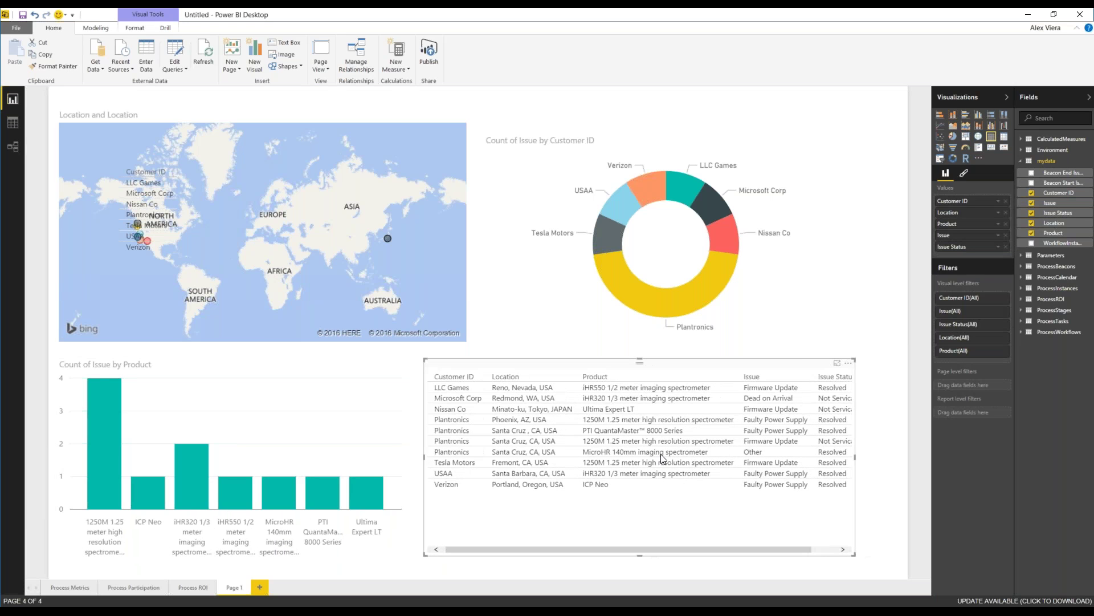
{"action": "left_click_drag", "start_coordinate": [857, 459], "coordinate": [911, 463]}
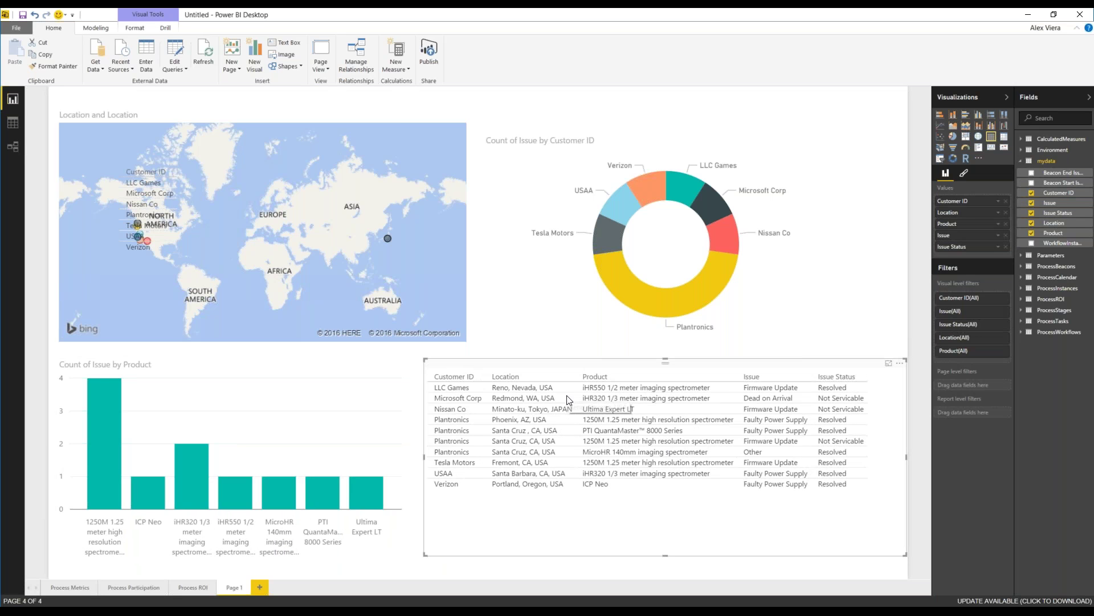
Cross-highlight the Plantronics slice of the donut chart, and delete the Process ROI page from the report.
{"action": "left_click", "coordinate": [667, 301]}
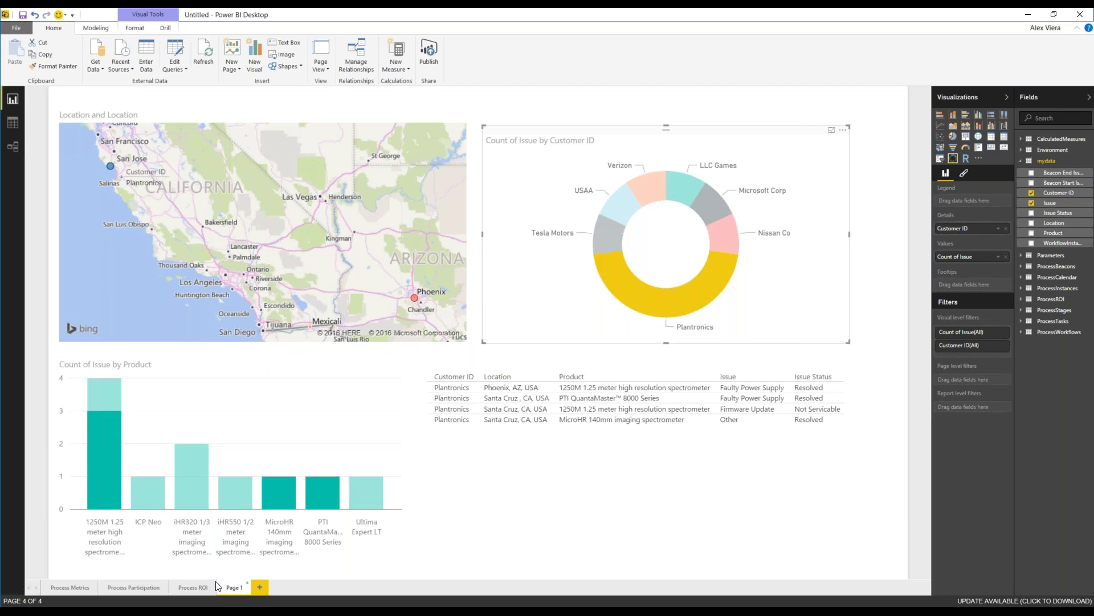
{"action": "left_click", "coordinate": [216, 612]}
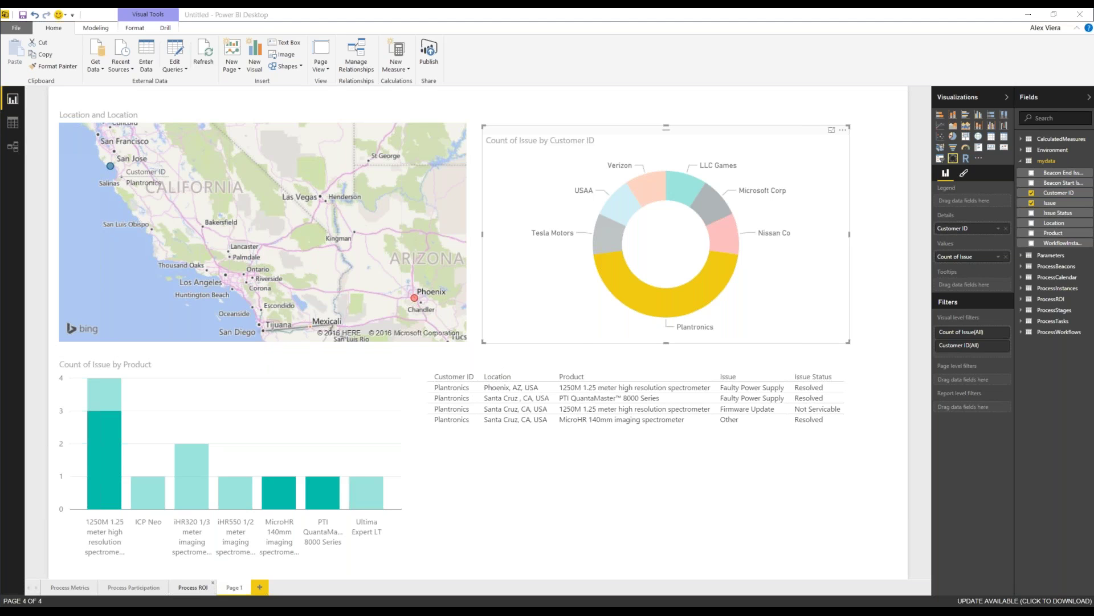
{"action": "left_click", "coordinate": [596, 336]}
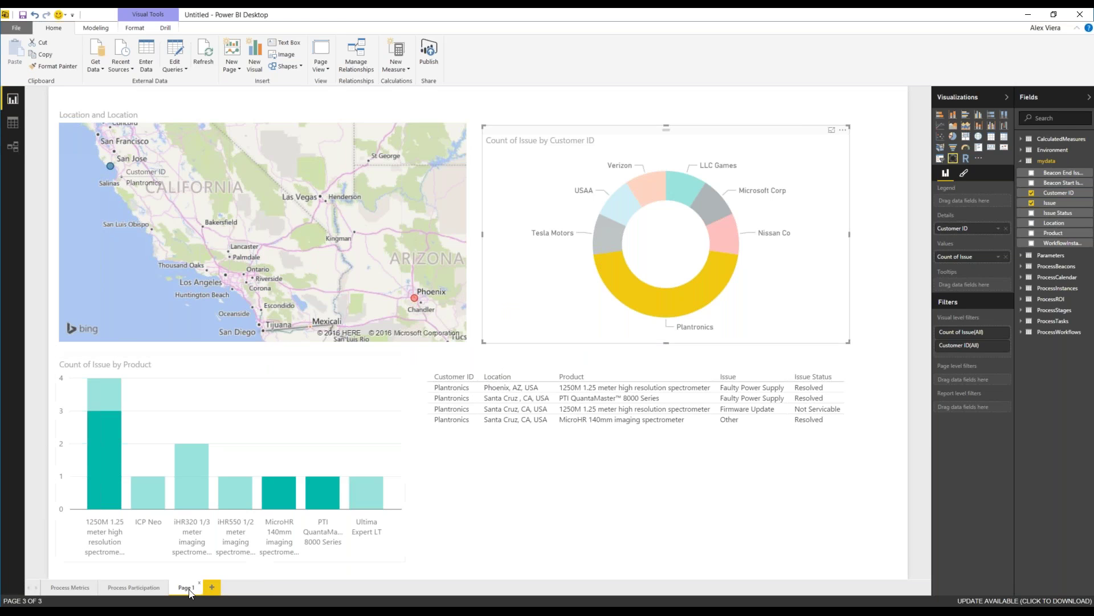
Rename the Page 1 report page as Issue Report.
{"action": "right_click", "coordinate": [190, 592]}
{"action": "left_click", "coordinate": [216, 562]}
{"action": "key", "text": "BackSpace"}
{"action": "type", "text": "Issue"}
{"action": "type", "text": " Report"}
{"action": "left_click", "coordinate": [499, 556]}
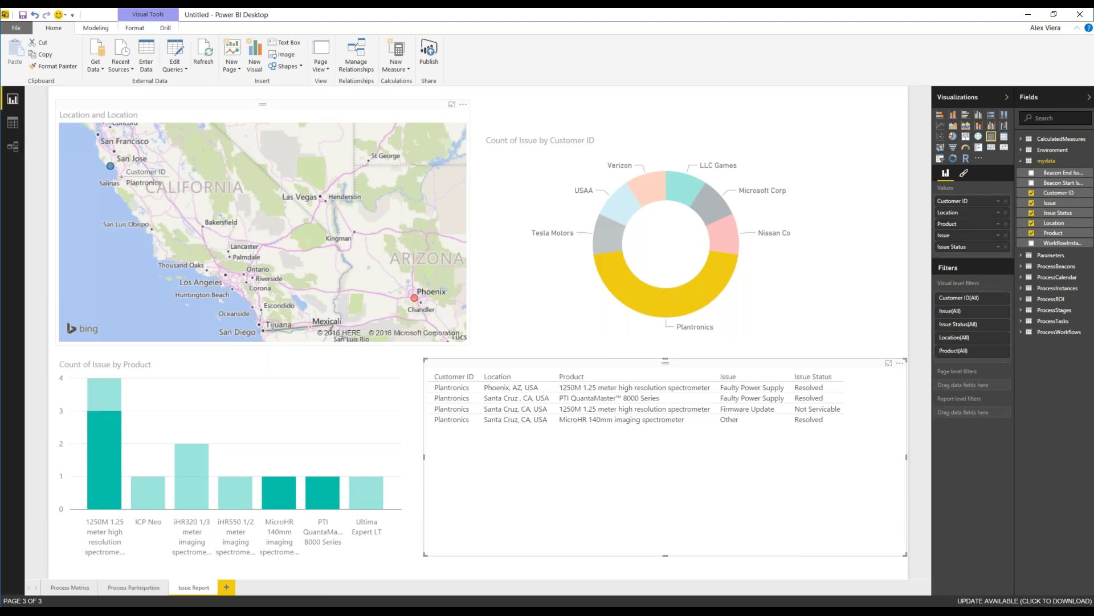
Publish the report to the Power BI service, saving the file as issuereport in the Nintex Hawkeye folder.
{"action": "left_click", "coordinate": [429, 53]}
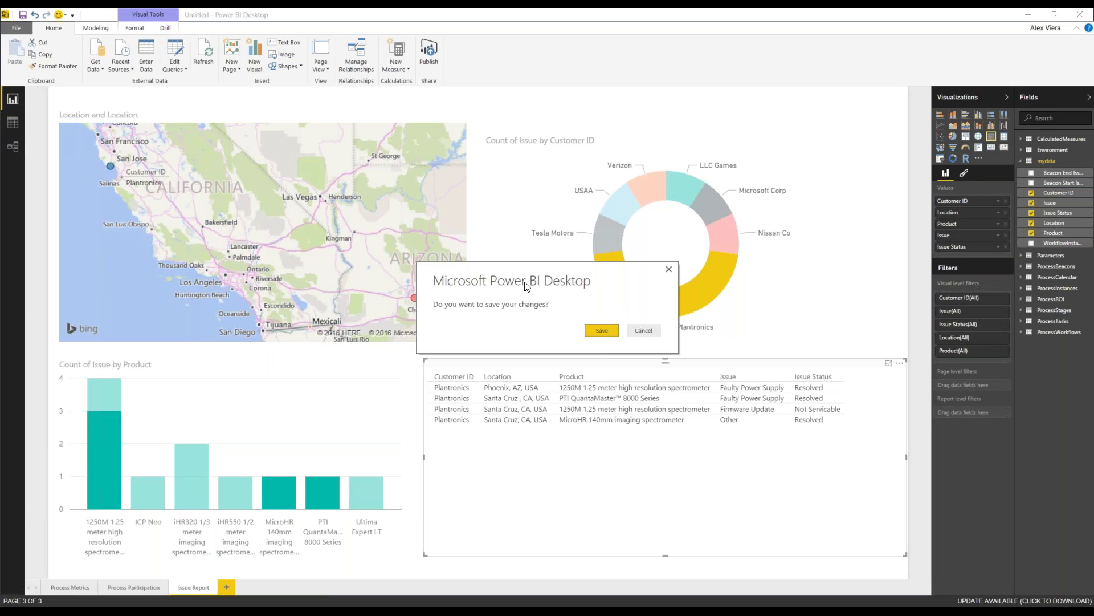
{"action": "left_click", "coordinate": [603, 331]}
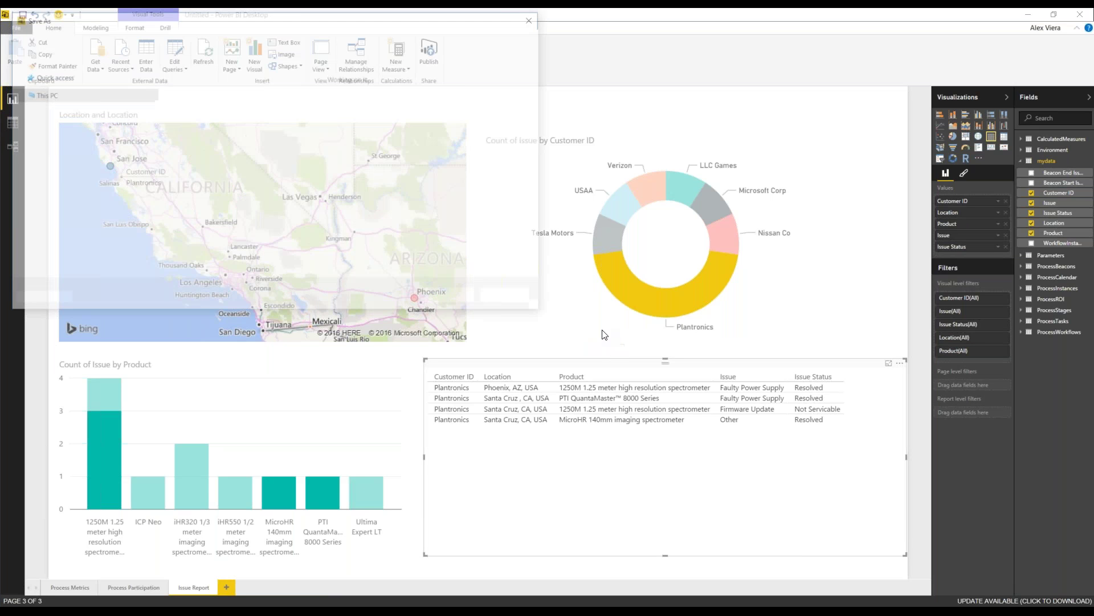
{"action": "type", "text": "issue"}
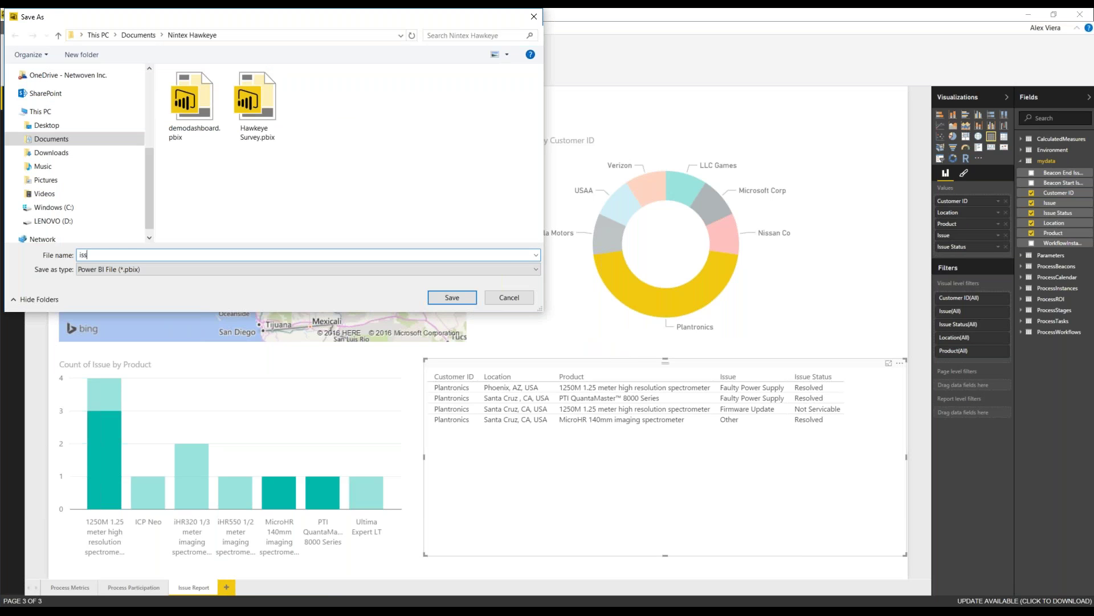
{"action": "type", "text": "report"}
{"action": "left_click", "coordinate": [451, 299]}
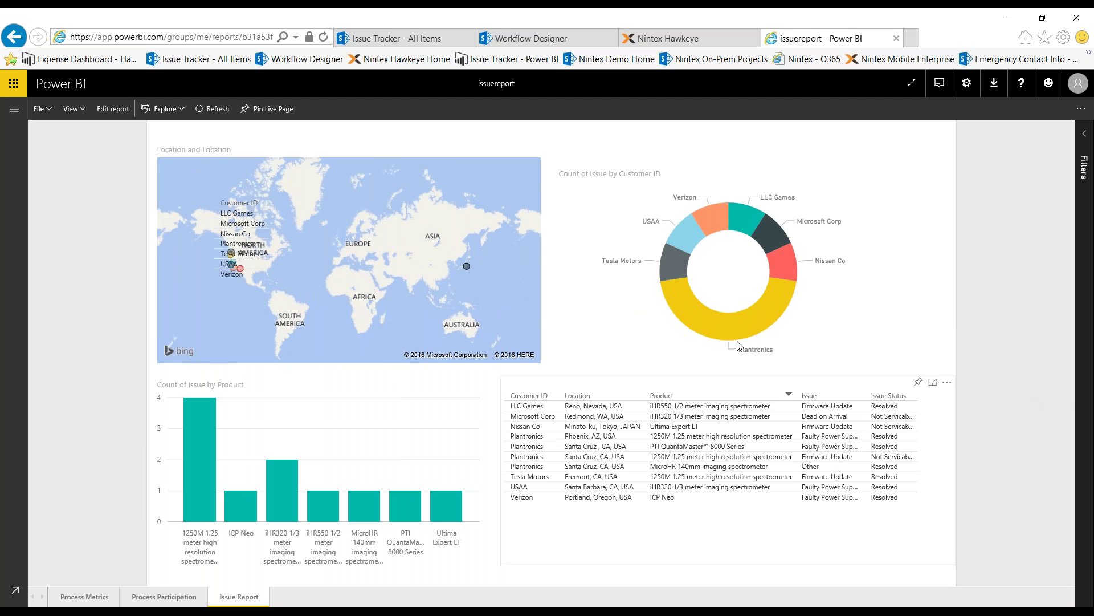
Cross-highlight the Tesla Motors slice and the iHR320 1/3 meter spectrometer column to examine their related issues in the published report.
{"action": "left_click", "coordinate": [678, 275]}
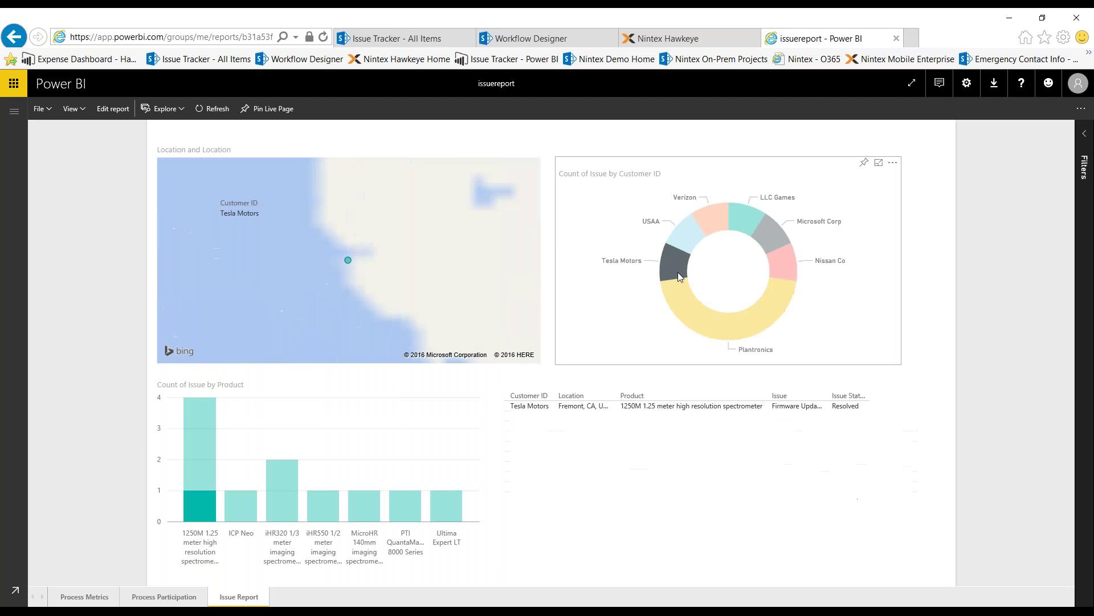
{"action": "left_click", "coordinate": [643, 318]}
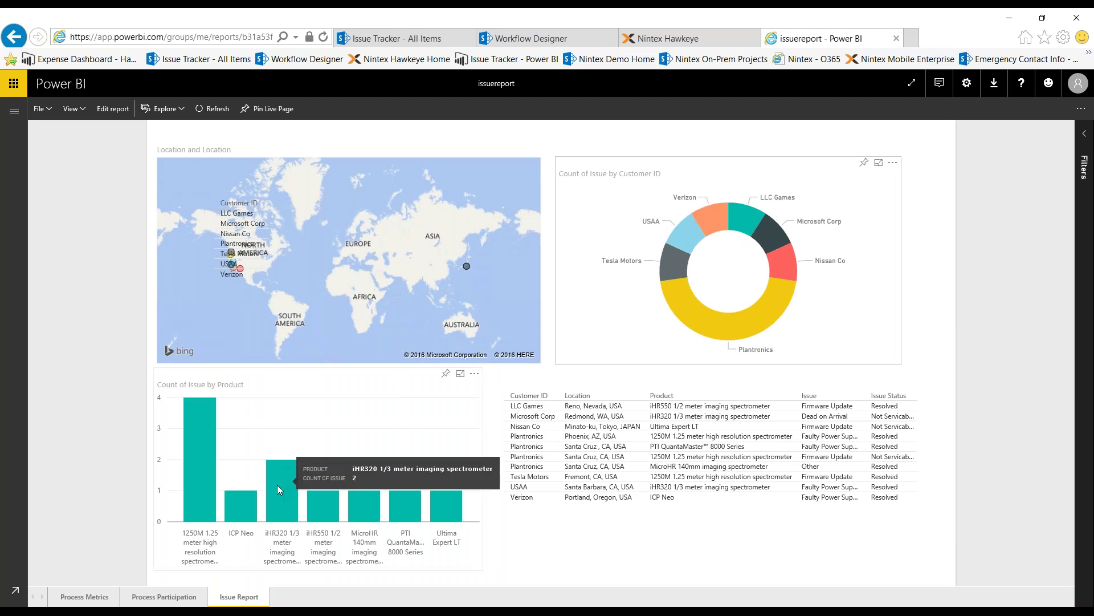
{"action": "left_click", "coordinate": [277, 485]}
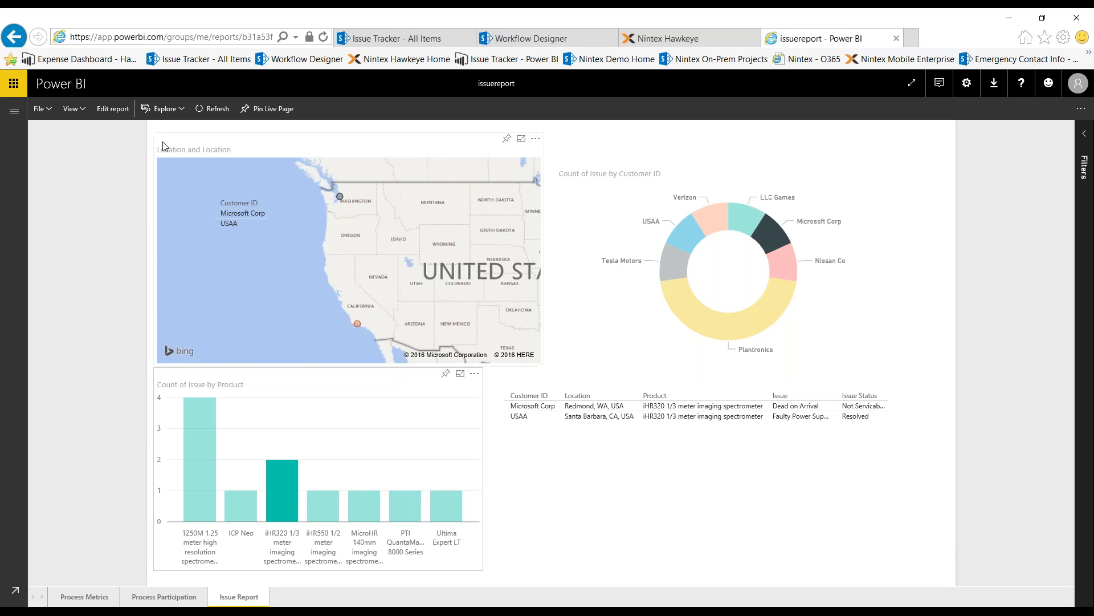
Publish the report to the web by creating a public embed code.
{"action": "left_click", "coordinate": [46, 113]}
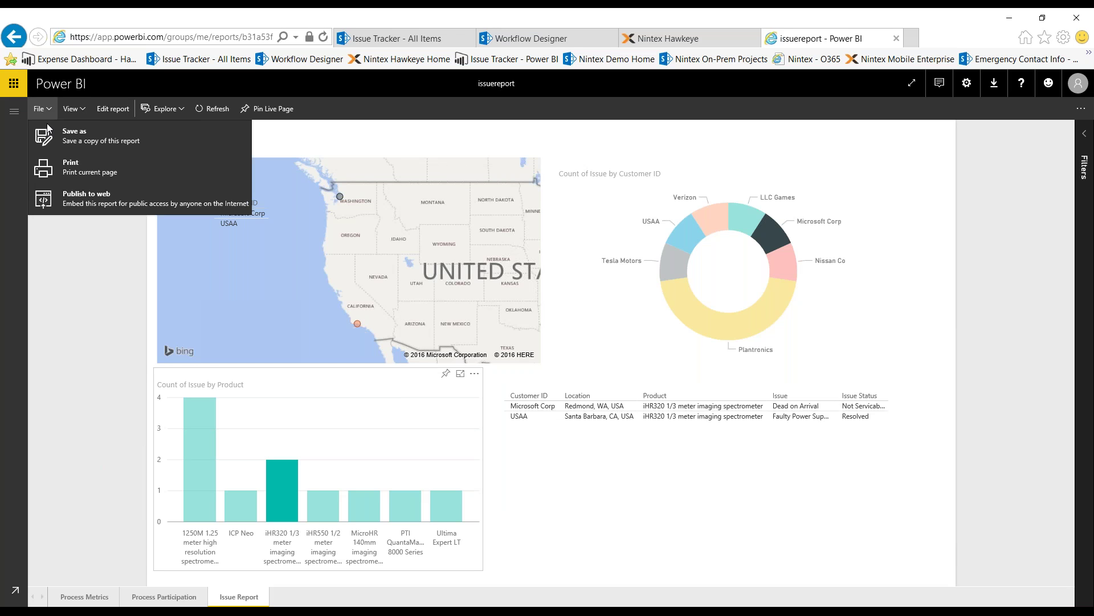
{"action": "left_click", "coordinate": [146, 202]}
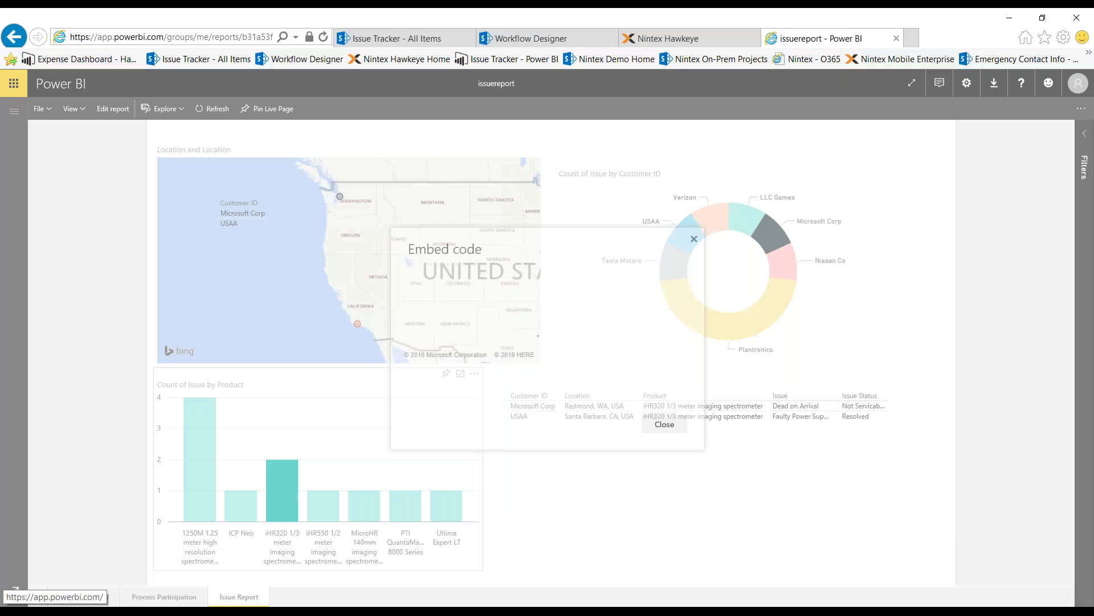
{"action": "left_click", "coordinate": [624, 428]}
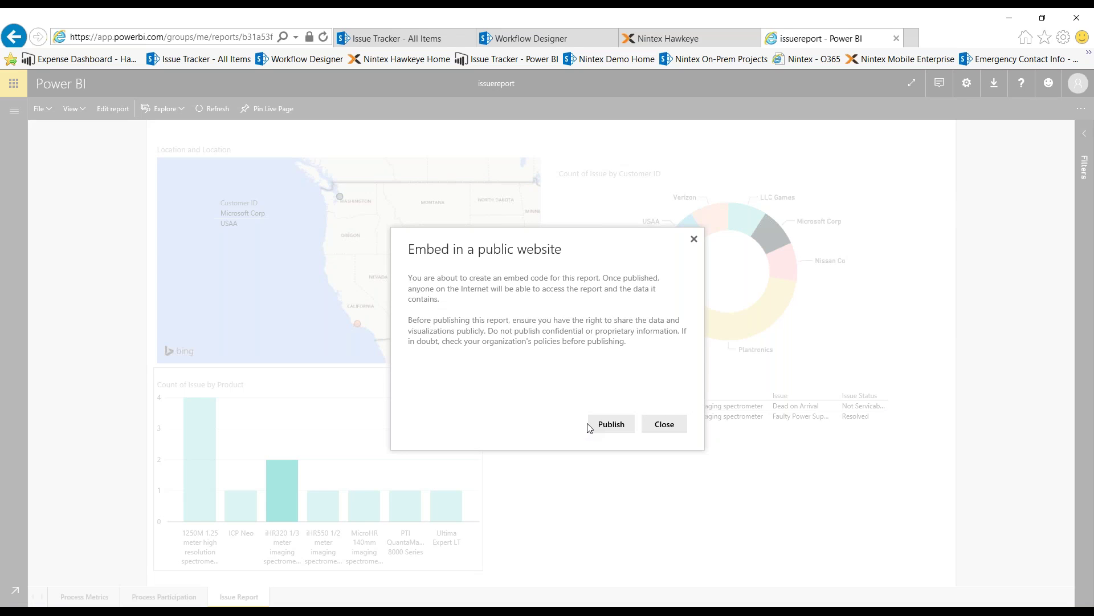
{"action": "left_click", "coordinate": [596, 425]}
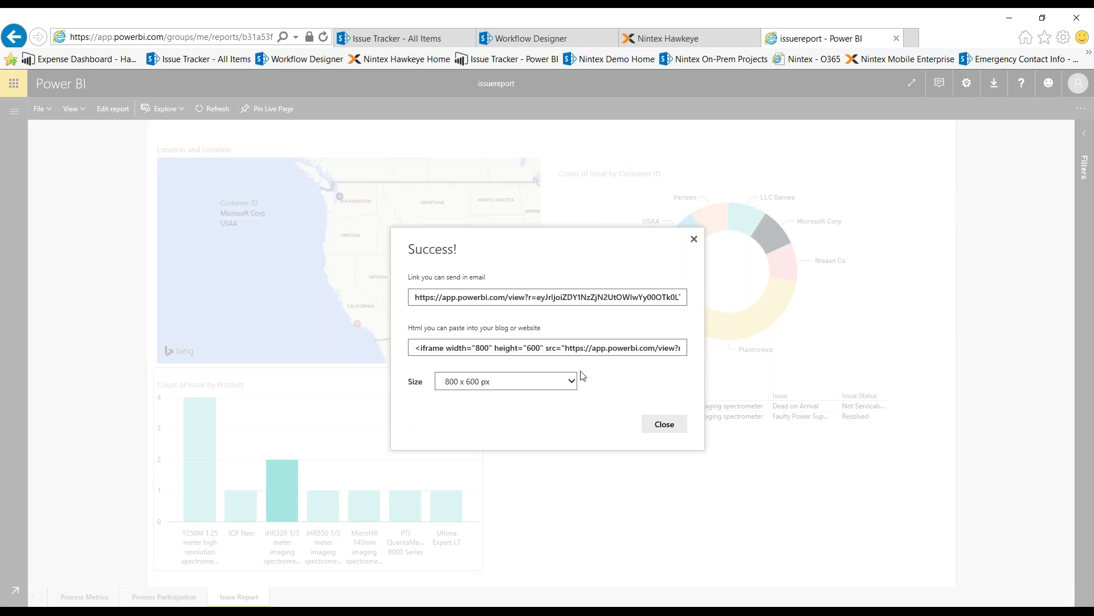
Examine the shareable e-mail link, the HTML embed code and the embed size options, and close the dialog.
{"action": "left_click_drag", "start_coordinate": [415, 301], "coordinate": [633, 301]}
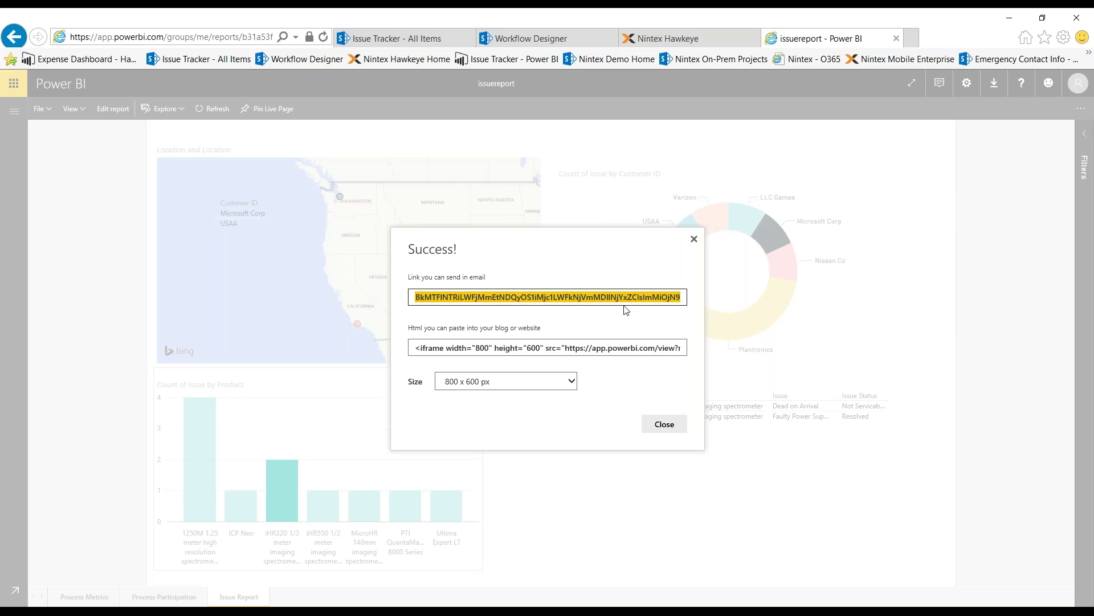
{"action": "left_click", "coordinate": [535, 347]}
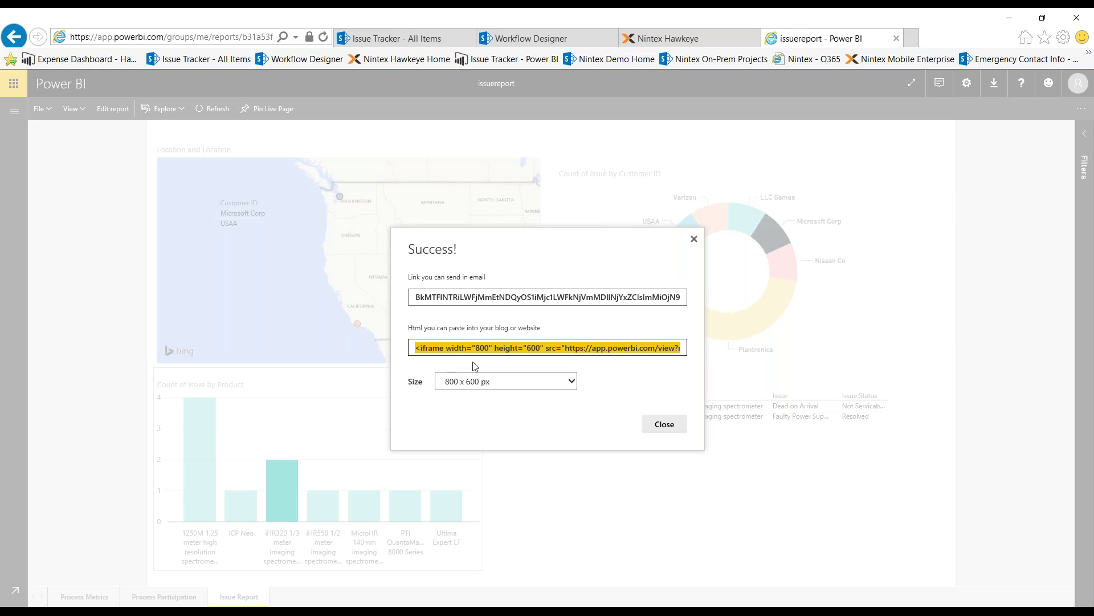
{"action": "left_click", "coordinate": [545, 379]}
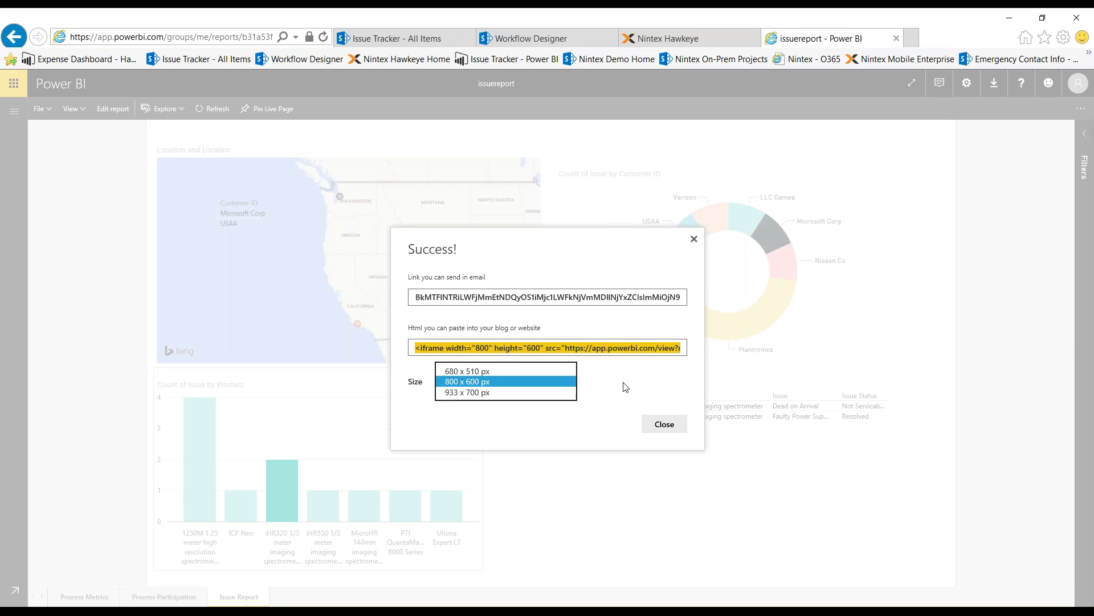
{"action": "left_click", "coordinate": [518, 406]}
{"action": "left_click", "coordinate": [684, 297]}
{"action": "left_click", "coordinate": [665, 425]}
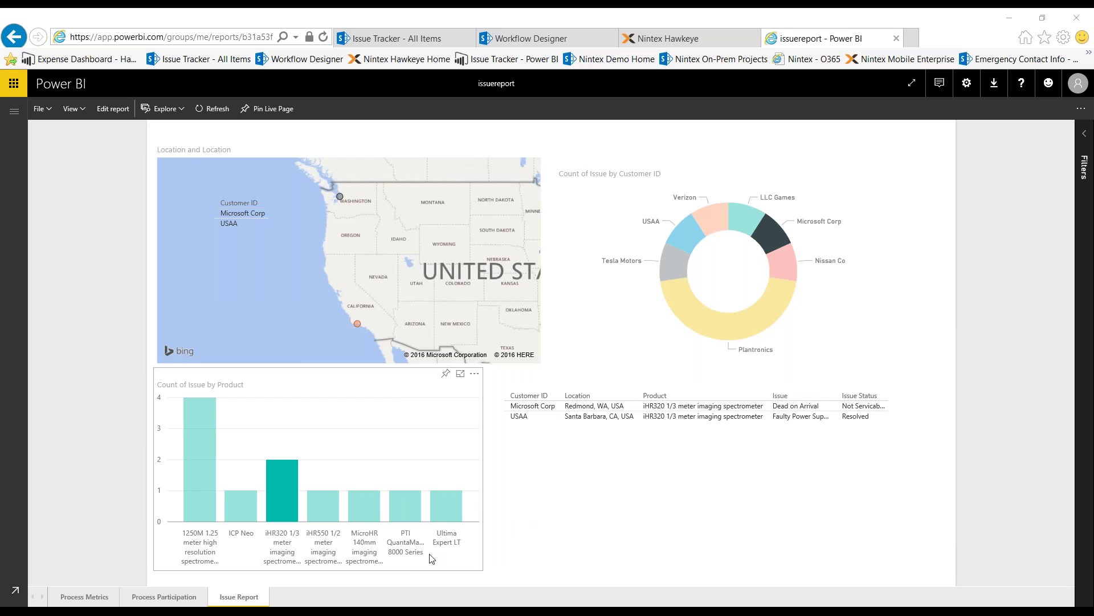
View the report's Process Participation and Process Metrics pages.
{"action": "left_click", "coordinate": [152, 600]}
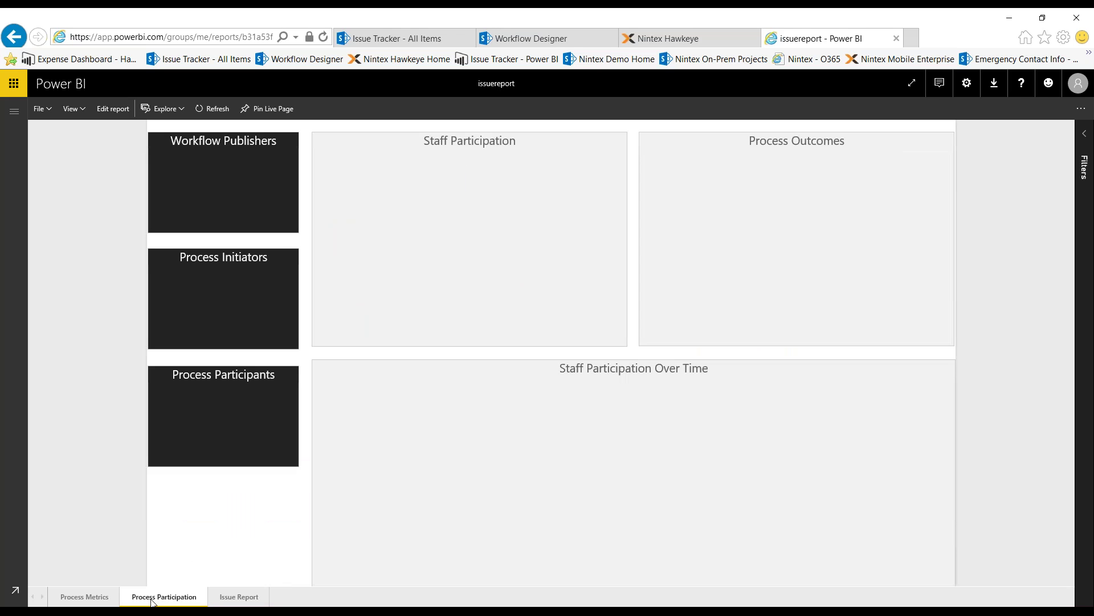
{"action": "left_click", "coordinate": [94, 600]}
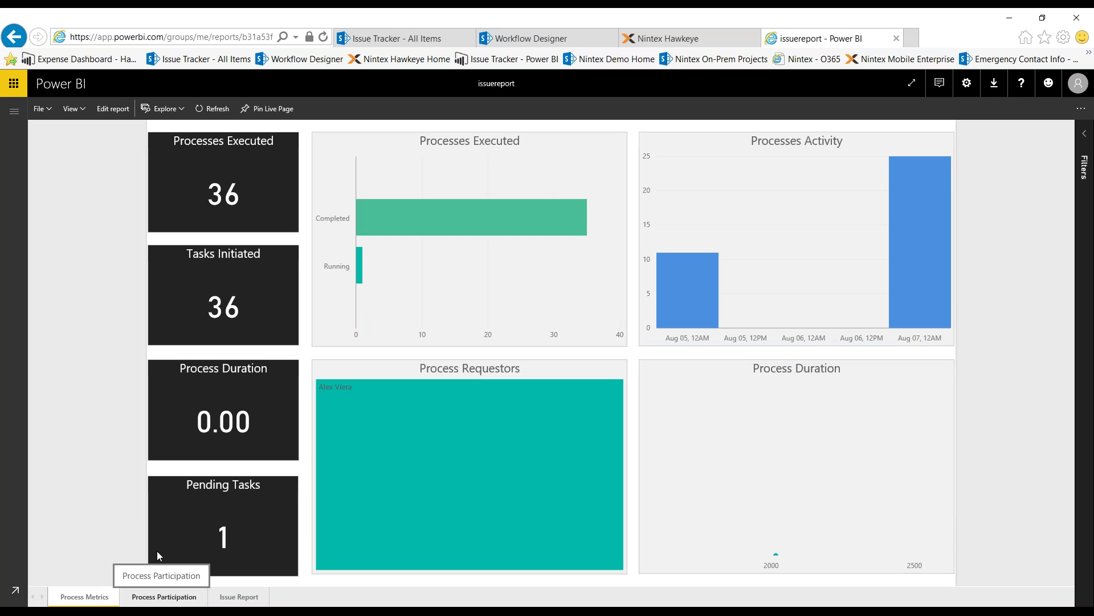
Show the navigation pane and open the schedule refresh settings of the issuereport dataset.
{"action": "left_click", "coordinate": [13, 112]}
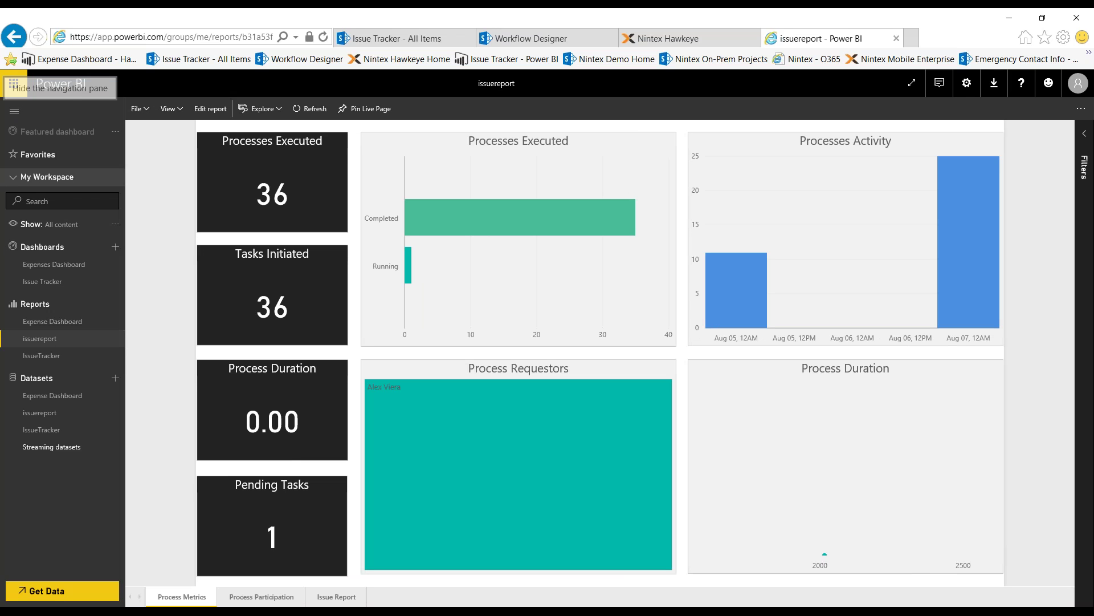
{"action": "left_click", "coordinate": [45, 415]}
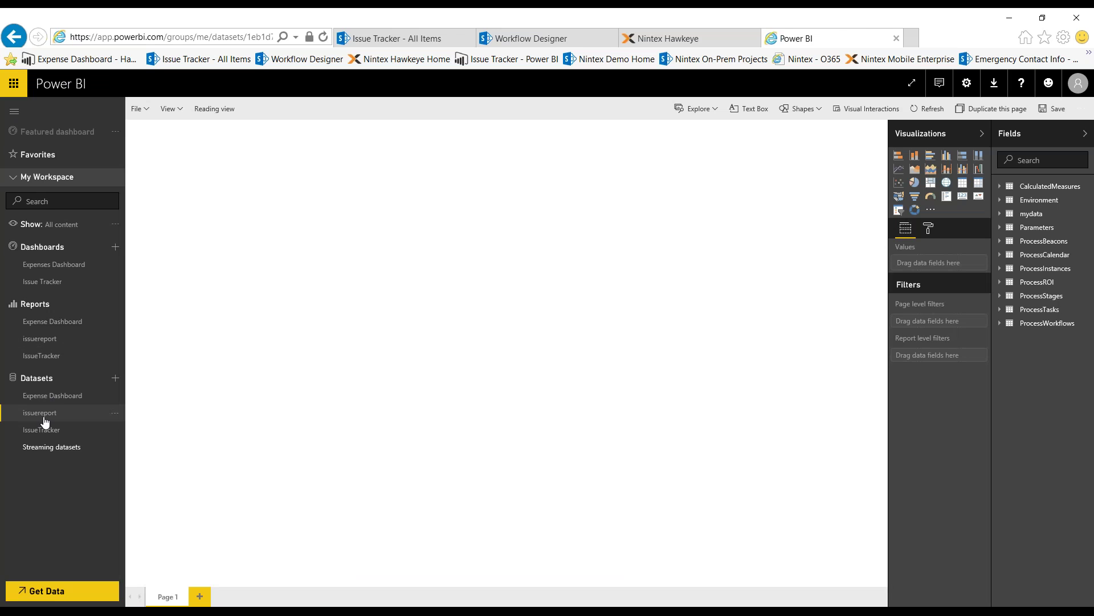
{"action": "left_click", "coordinate": [115, 413]}
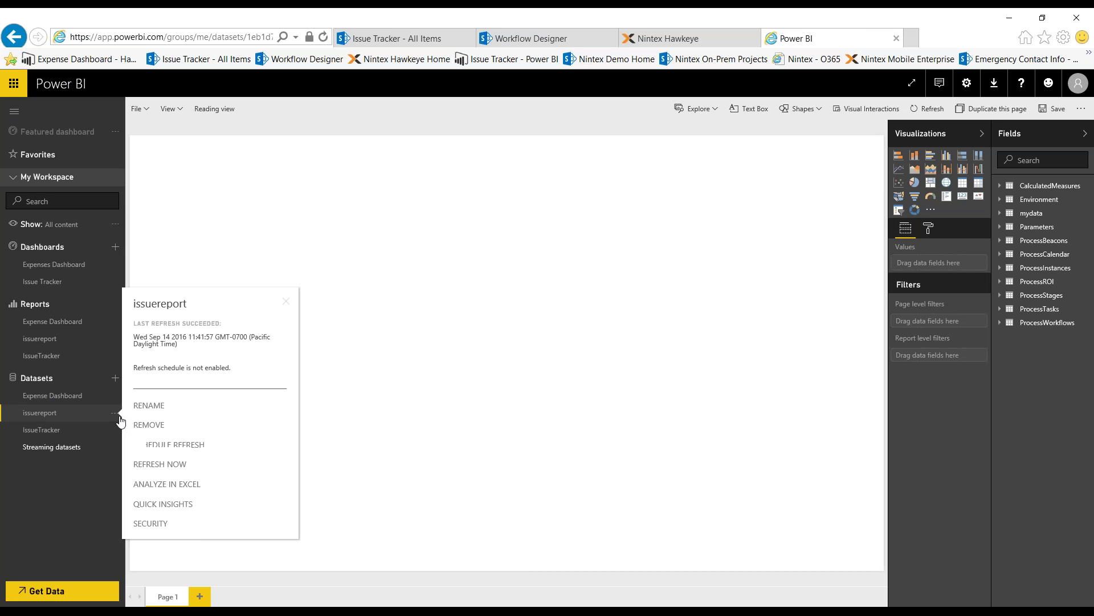
{"action": "left_click", "coordinate": [168, 445]}
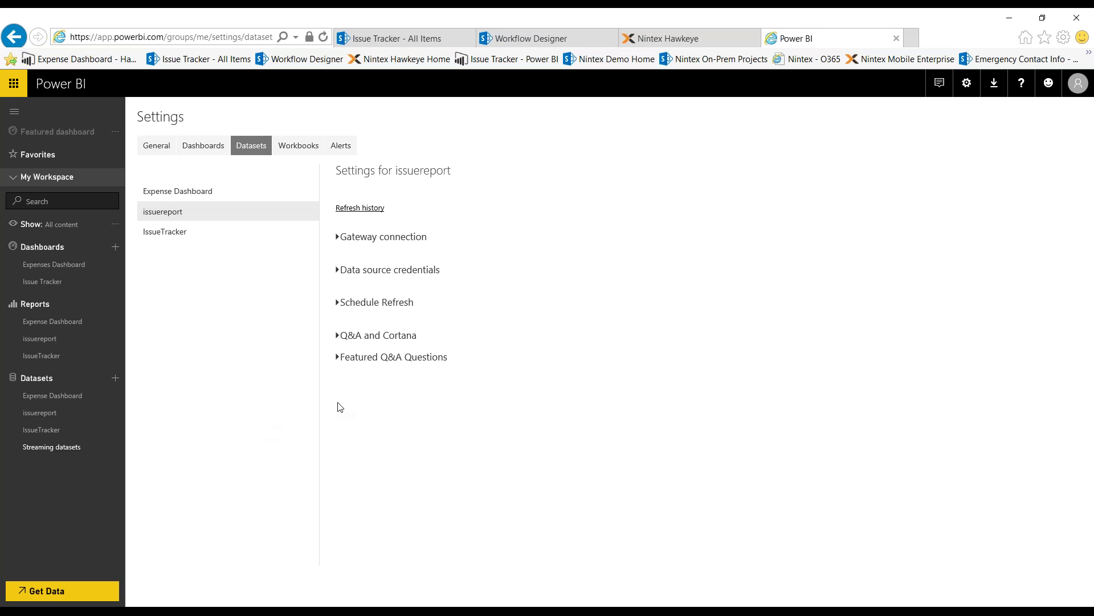
Expand the dataset's Schedule Refresh section and review the data source credentials and refresh frequency options.
{"action": "left_click", "coordinate": [338, 304]}
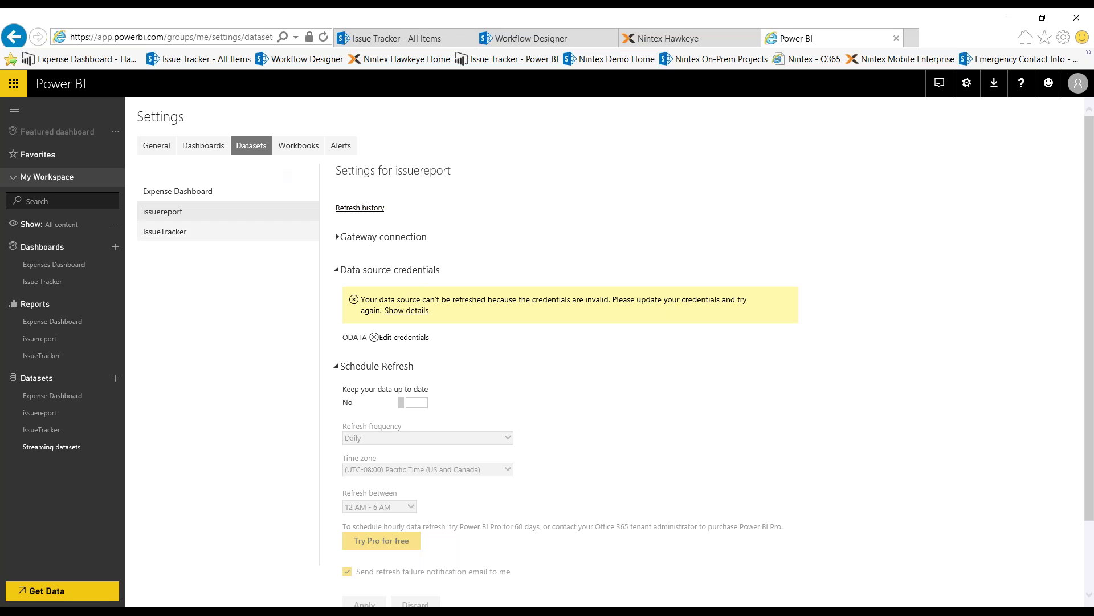
{"action": "scroll", "coordinate": [693, 502], "scroll_direction": "down", "scroll_amount": 1}
{"action": "scroll", "coordinate": [692, 503], "scroll_direction": "down", "scroll_amount": 1}
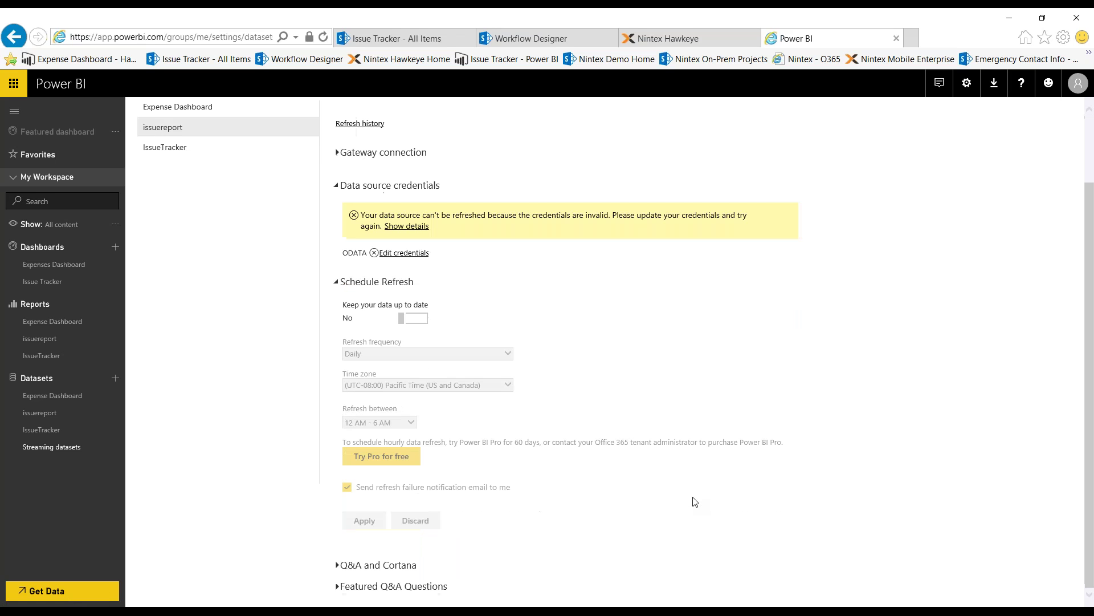
Allow Cortana to access the issuereport dataset and apply the setting.
{"action": "left_click", "coordinate": [339, 565]}
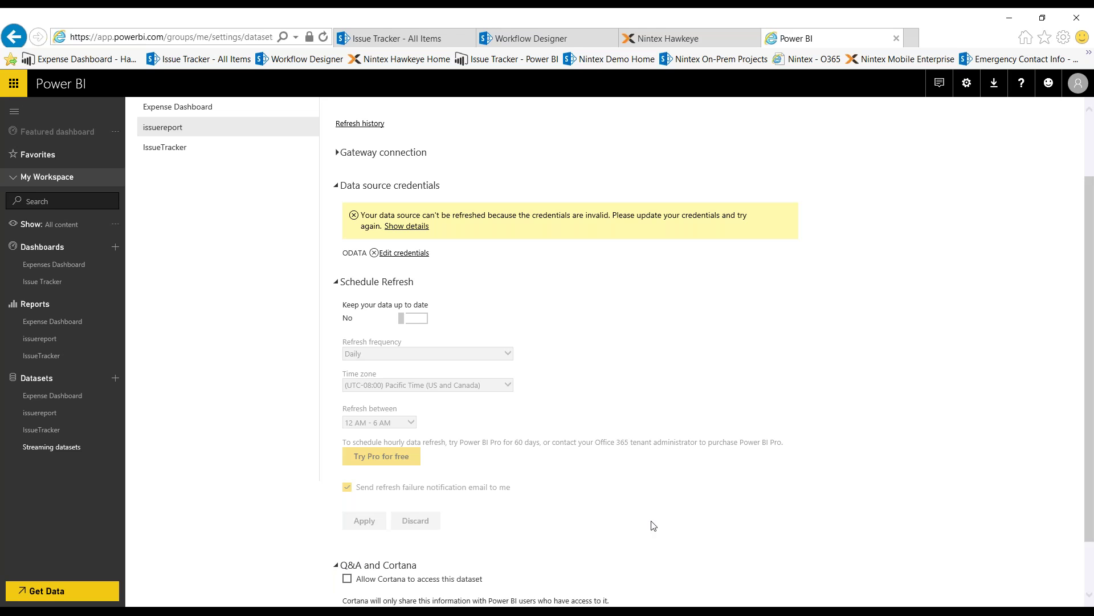
{"action": "scroll", "coordinate": [758, 496], "scroll_direction": "down", "scroll_amount": 1}
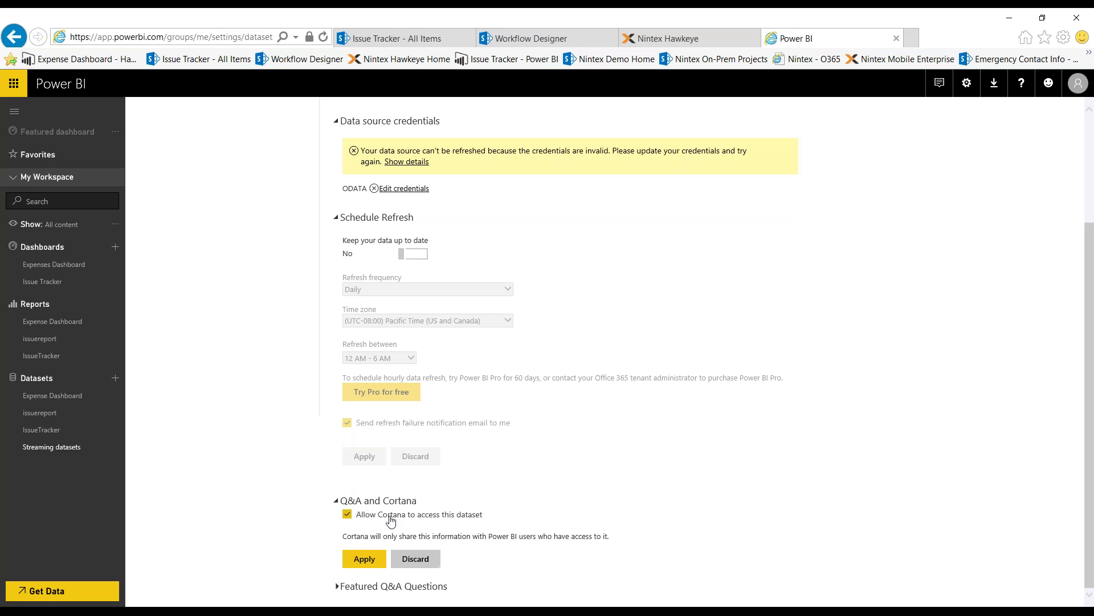
{"action": "left_click", "coordinate": [359, 557]}
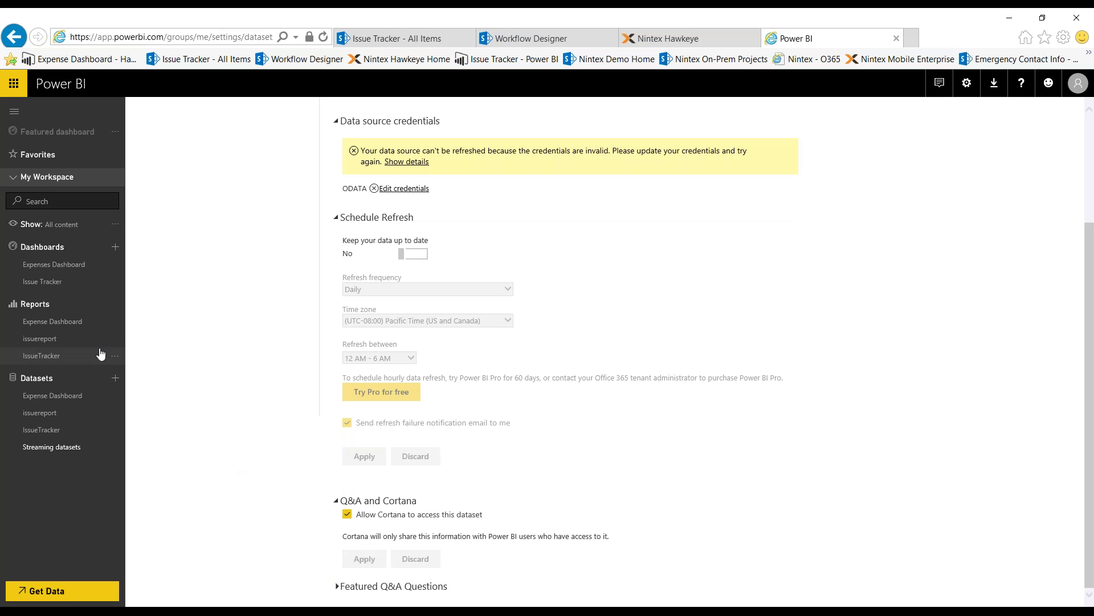
Pin the issuereport report's Issue Report page live to a new dashboard named mydemodashboard.
{"action": "left_click", "coordinate": [51, 340]}
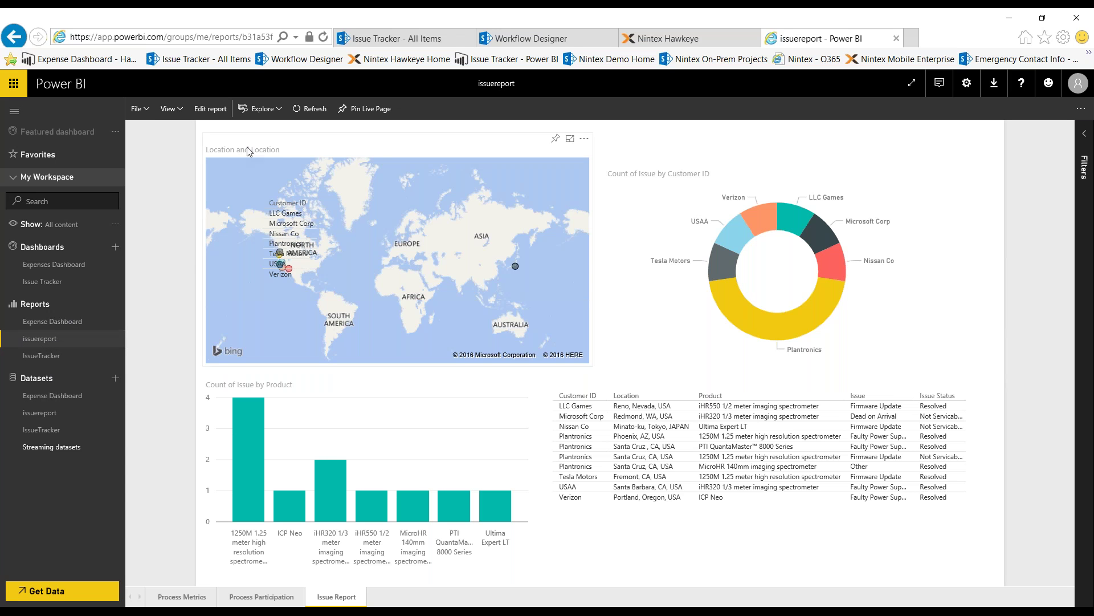
{"action": "left_click", "coordinate": [376, 110]}
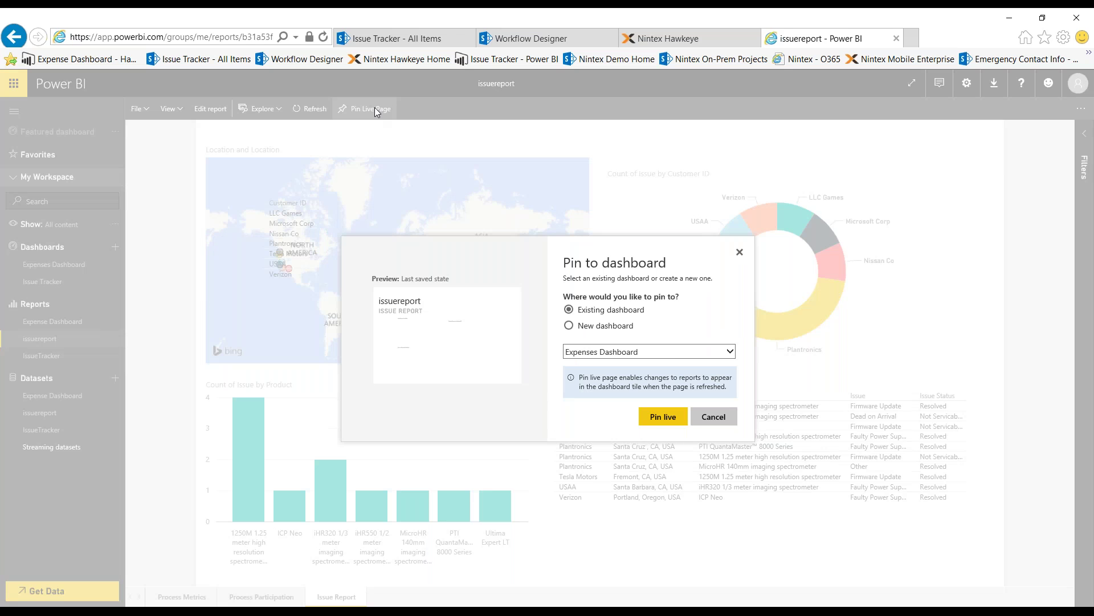
{"action": "left_click", "coordinate": [600, 327]}
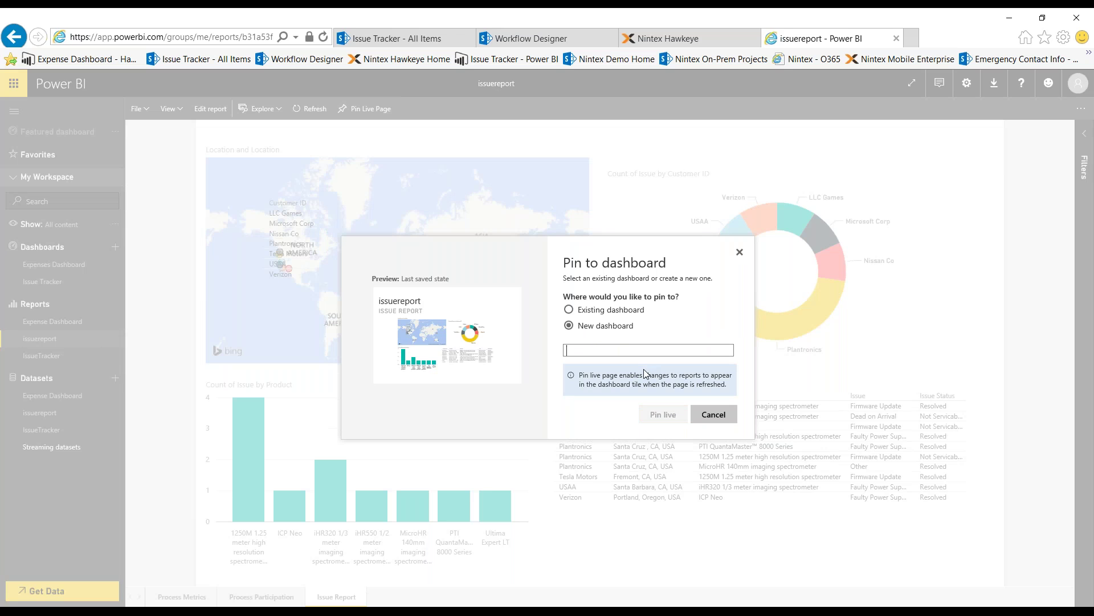
{"action": "type", "text": "mydemo"}
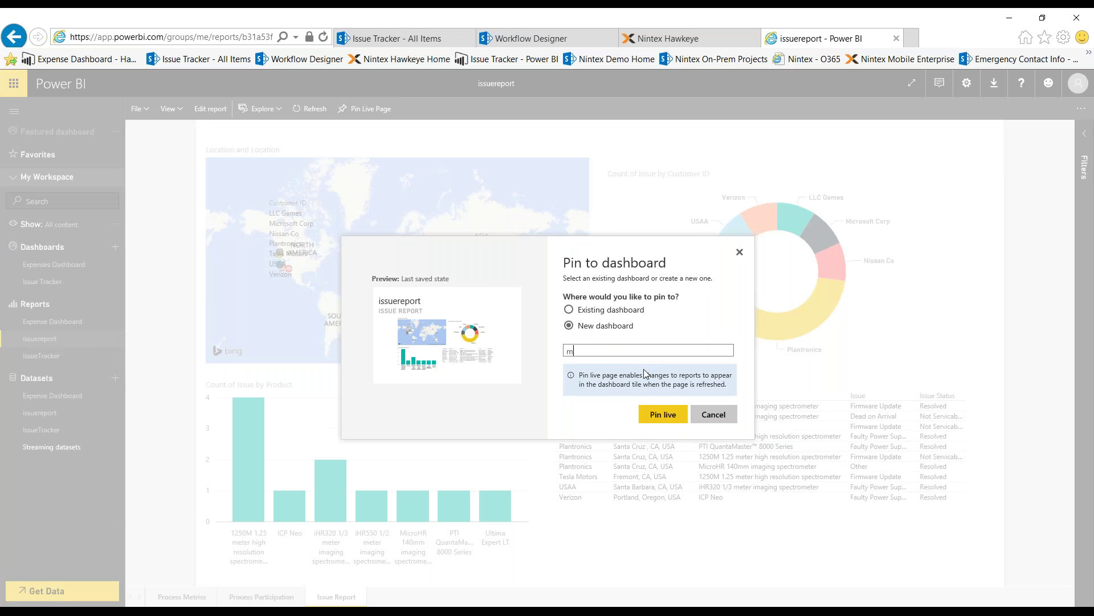
{"action": "type", "text": "dashboard"}
{"action": "key", "text": "BackSpace"}
{"action": "key", "text": "BackSpace"}
{"action": "key", "text": "BackSpace"}
{"action": "key", "text": "BackSpace"}
{"action": "type", "text": "baord"}
{"action": "key", "text": "BackSpace"}
{"action": "key", "text": "BackSpace"}
{"action": "key", "text": "BackSpace"}
{"action": "key", "text": "BackSpace"}
{"action": "type", "text": "oard"}
{"action": "left_click", "coordinate": [663, 416]}
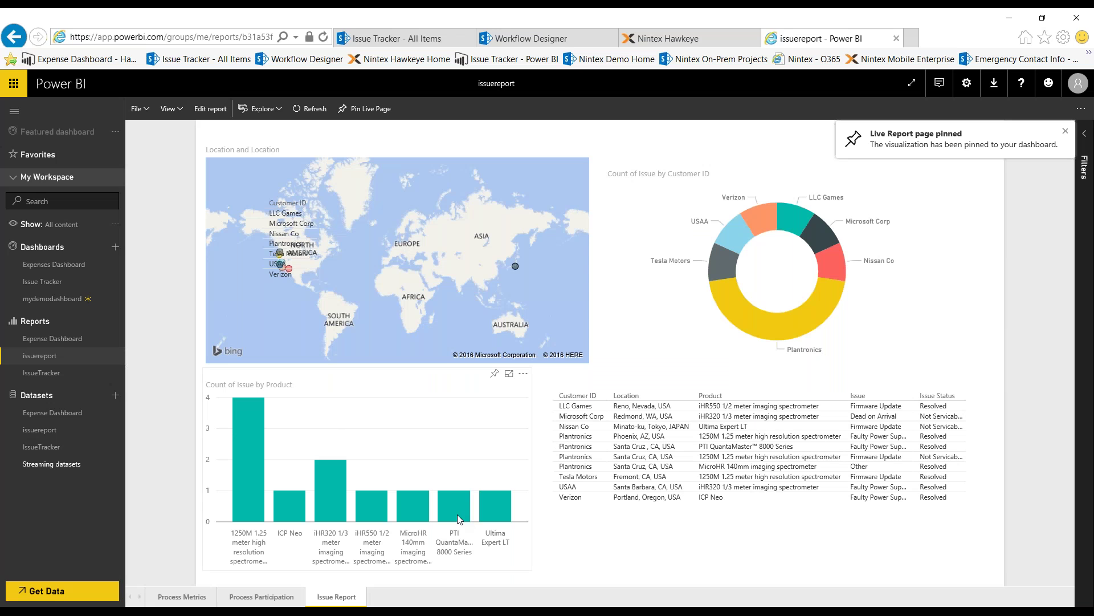
Open mydemodashboard, ask its Q&A for "customers and products with firmware update", and return to the dashboard.
{"action": "left_click", "coordinate": [65, 301]}
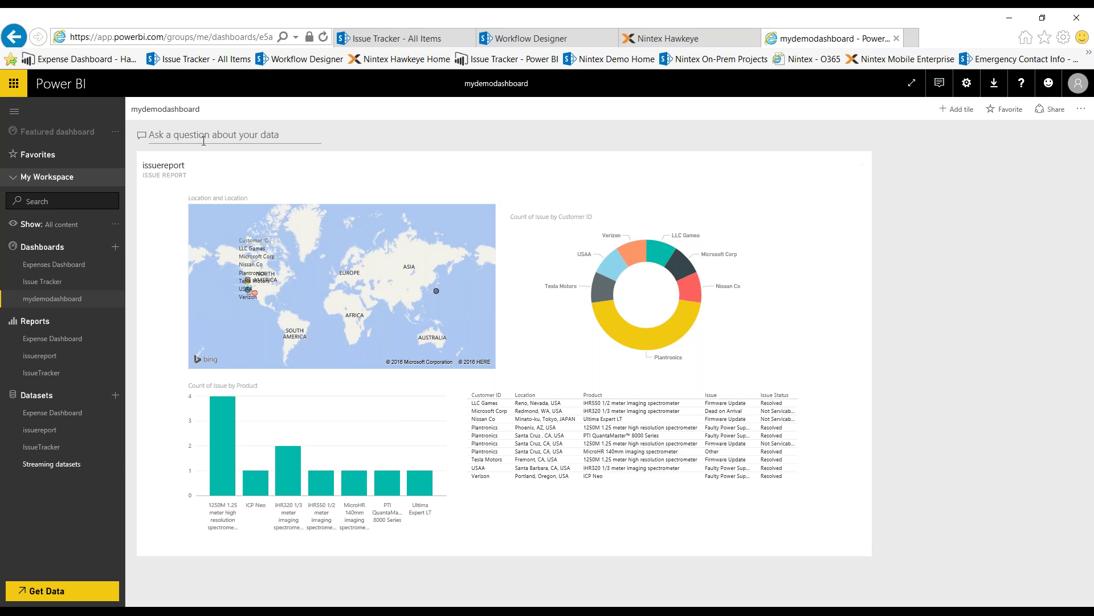
{"action": "left_click", "coordinate": [175, 135]}
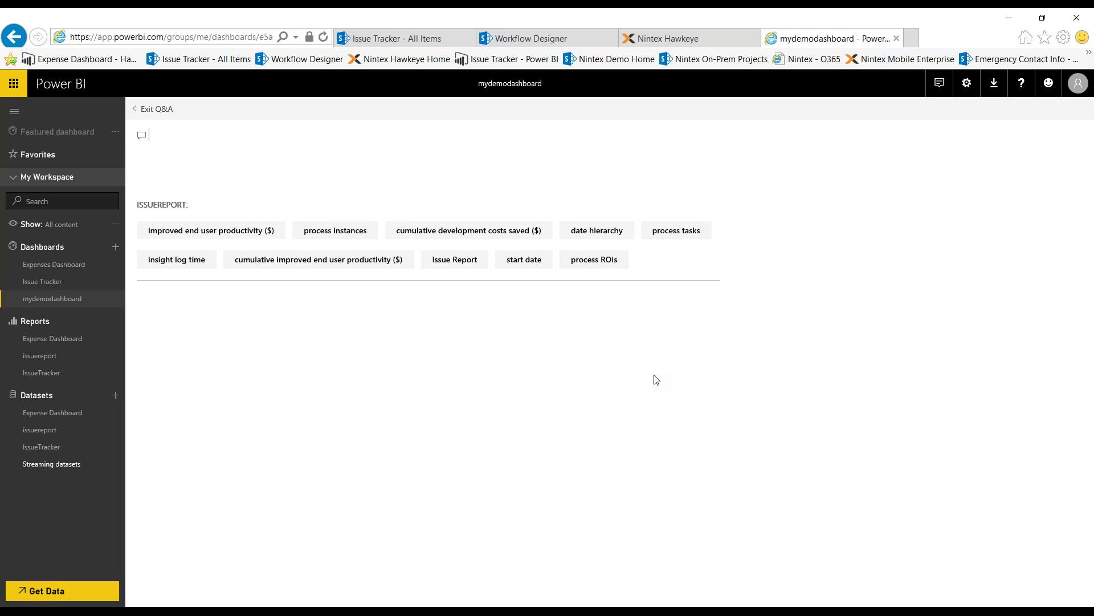
{"action": "type", "text": "customers"}
{"action": "type", "text": " with pro"}
{"action": "key", "text": "BackSpace"}
{"action": "key", "text": "BackSpace"}
{"action": "key", "text": "BackSpace"}
{"action": "key", "text": "BackSpace"}
{"action": "key", "text": "BackSpace"}
{"action": "key", "text": "BackSpace"}
{"action": "key", "text": "BackSpace"}
{"action": "type", "text": "and produc"}
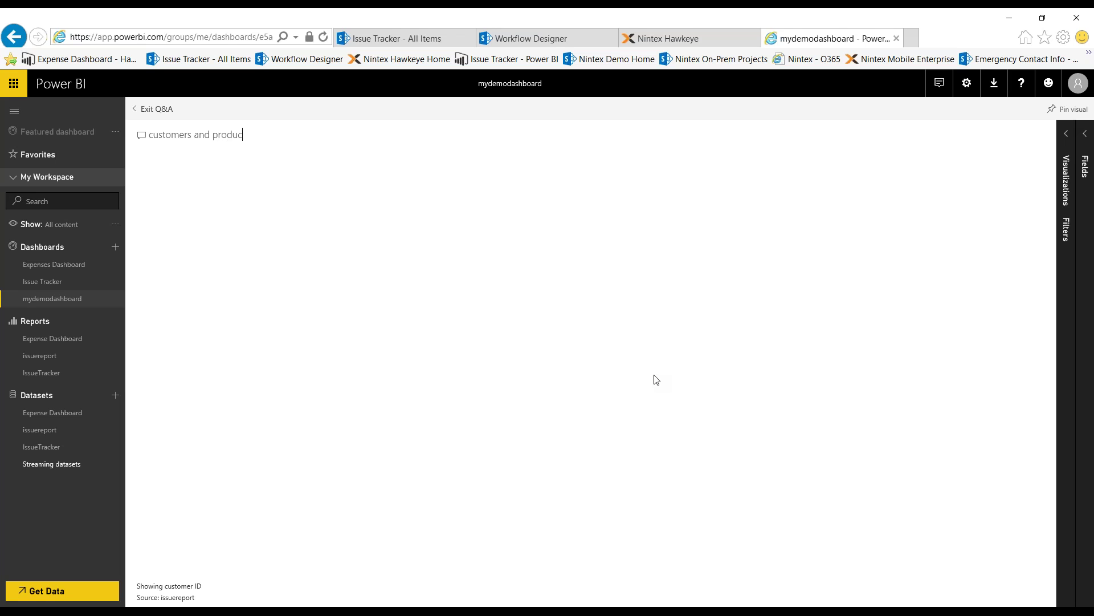
{"action": "type", "text": "ts with firmware up"}
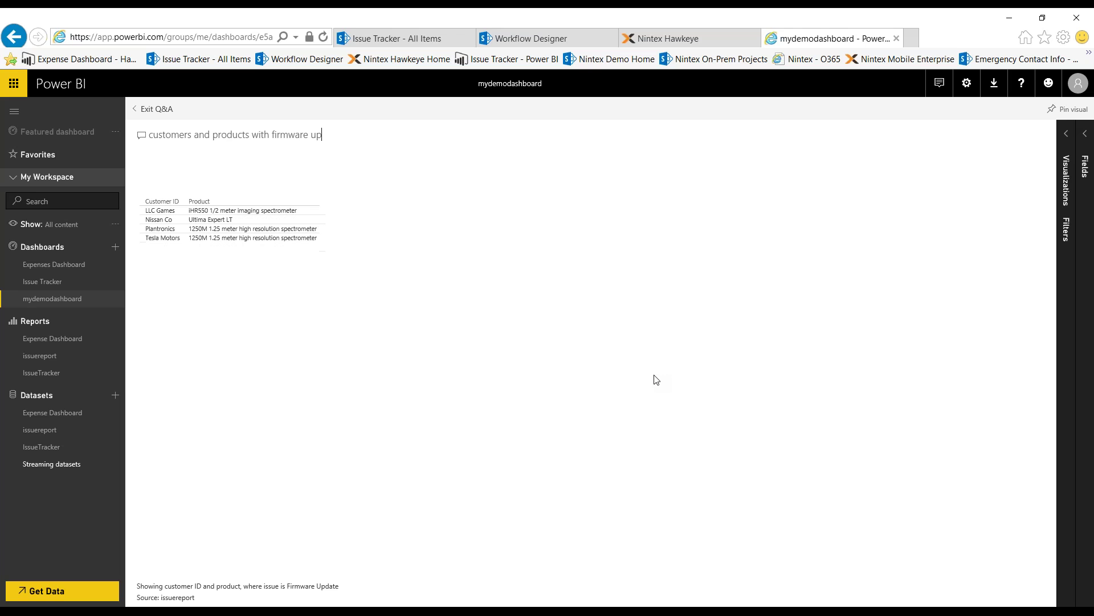
{"action": "type", "text": "date"}
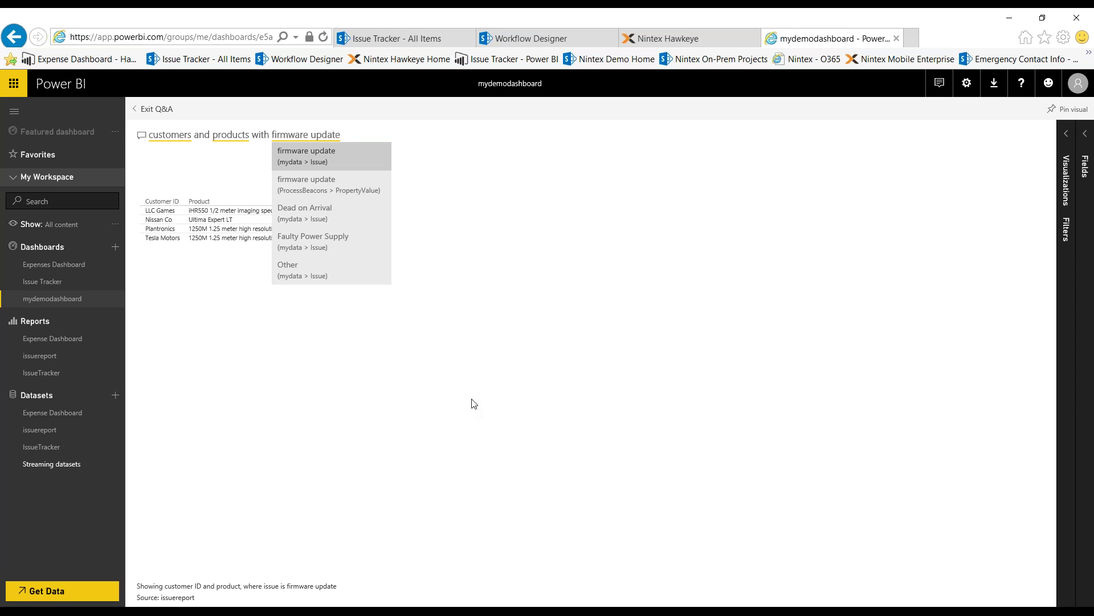
{"action": "left_click", "coordinate": [732, 352]}
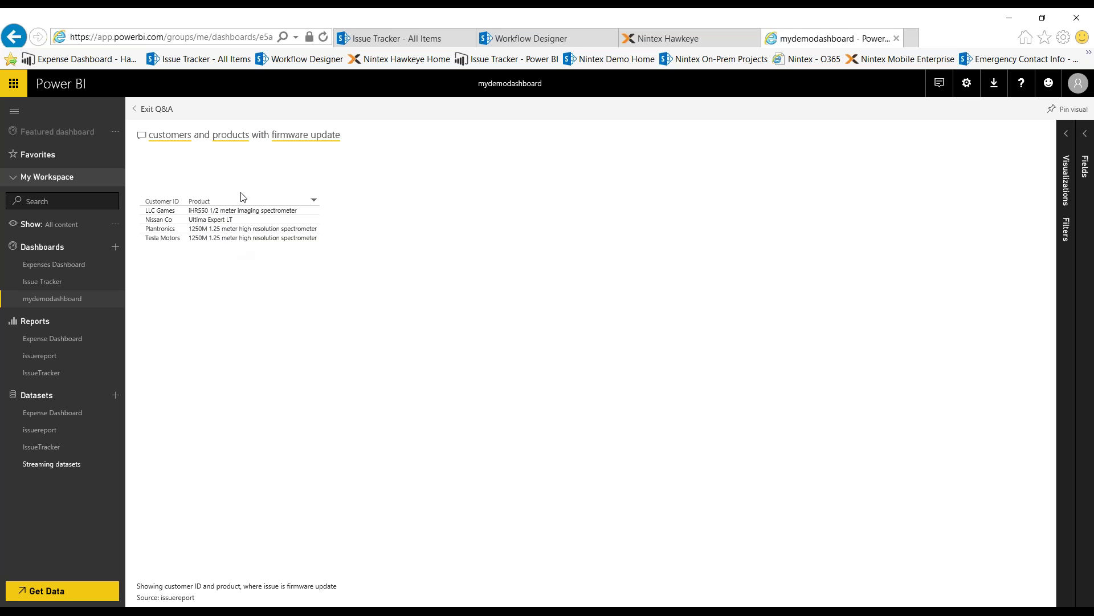
{"action": "left_click", "coordinate": [147, 115]}
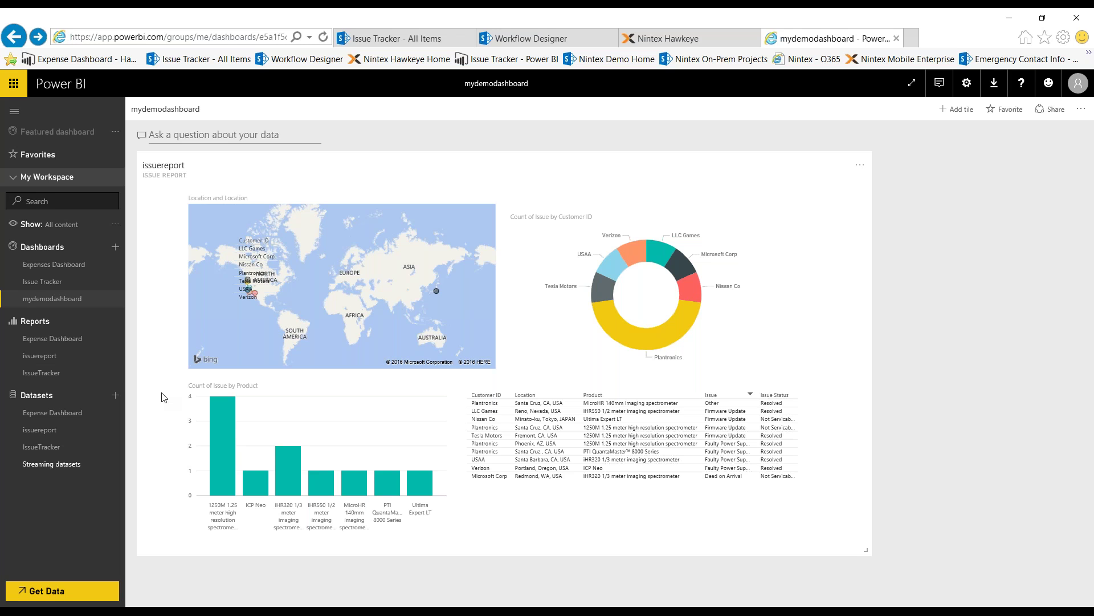
Open the issuereport report and view the Count of Issue by Customer ID donut chart in focus mode.
{"action": "left_click", "coordinate": [57, 353]}
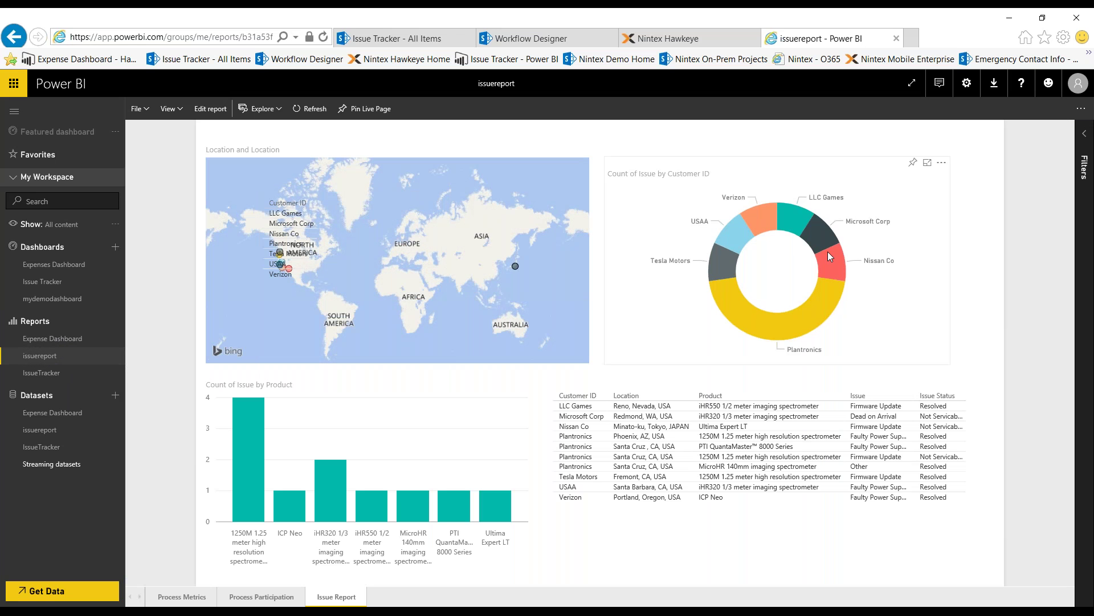
{"action": "left_click", "coordinate": [928, 164]}
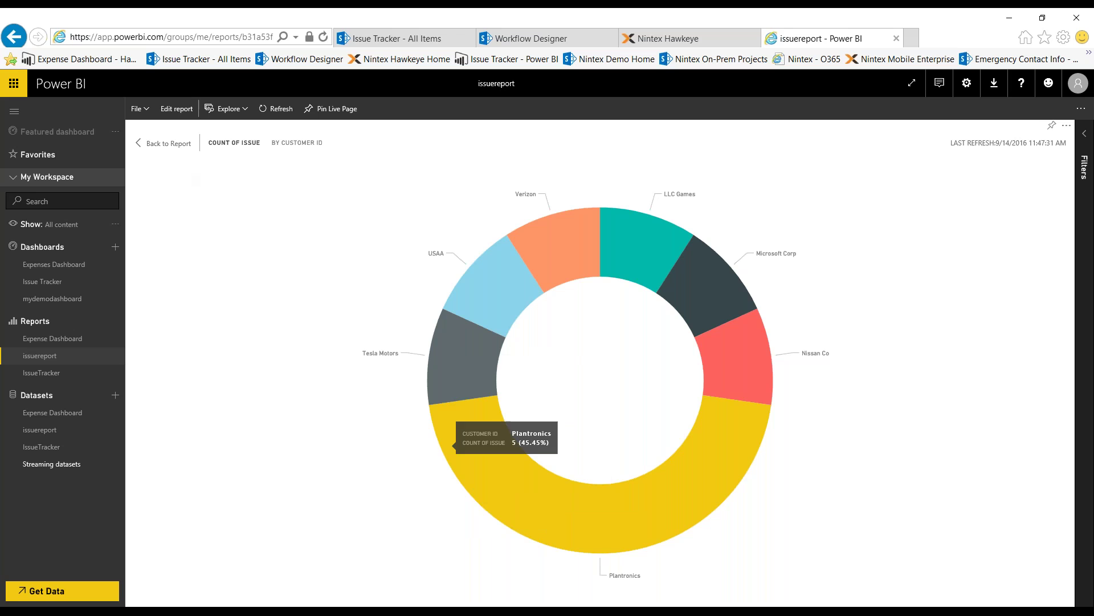
{"action": "left_click", "coordinate": [167, 146]}
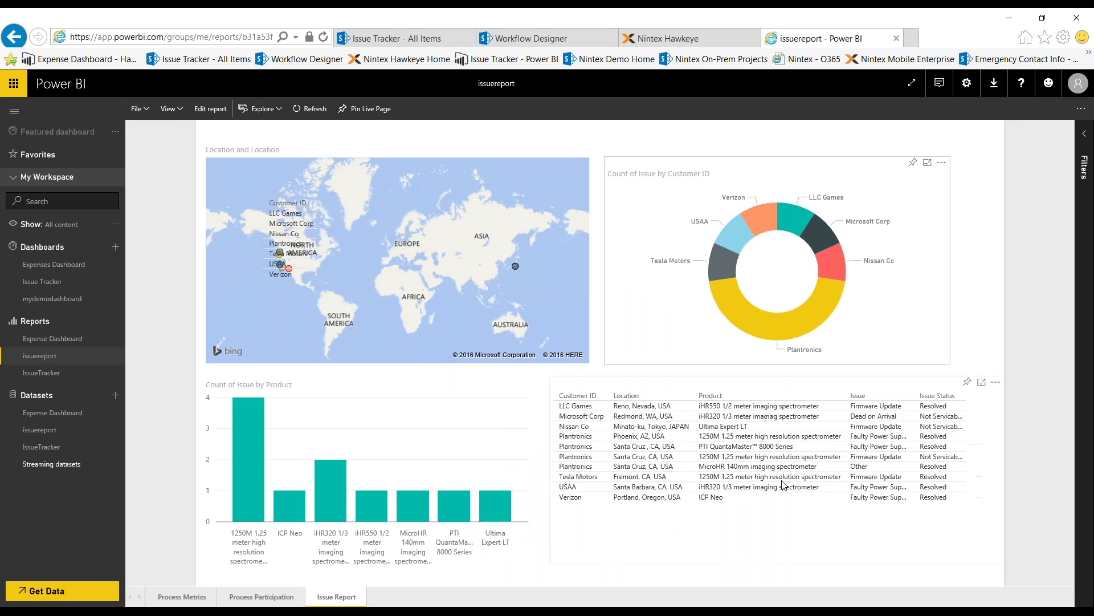
Enlarge the issue details table in focus mode, sort it by Product, and return to the report.
{"action": "left_click", "coordinate": [983, 384]}
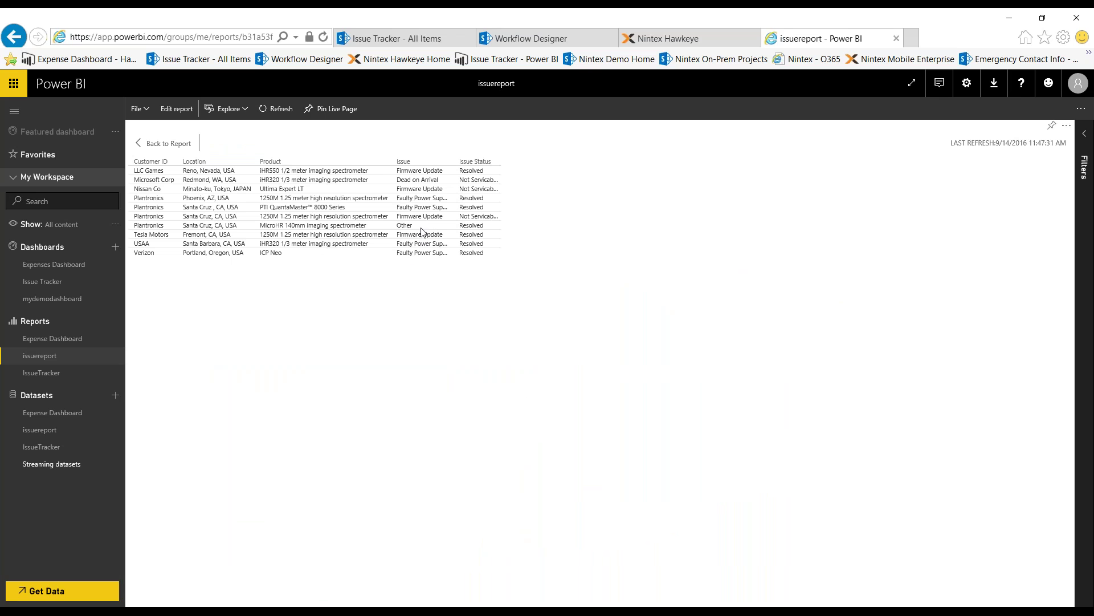
{"action": "left_click", "coordinate": [386, 163]}
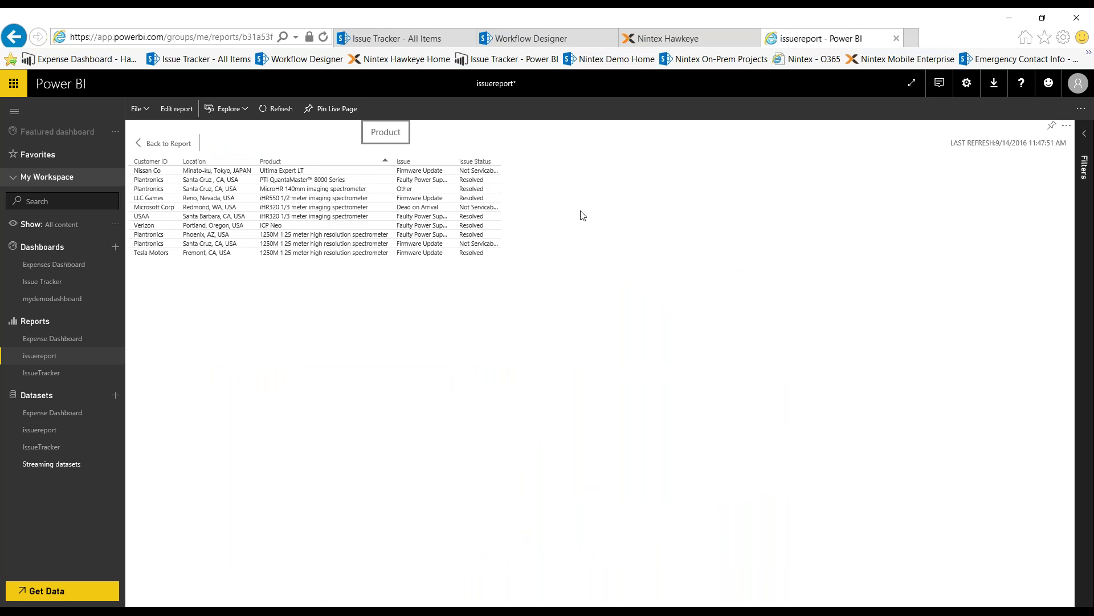
{"action": "left_click", "coordinate": [138, 144]}
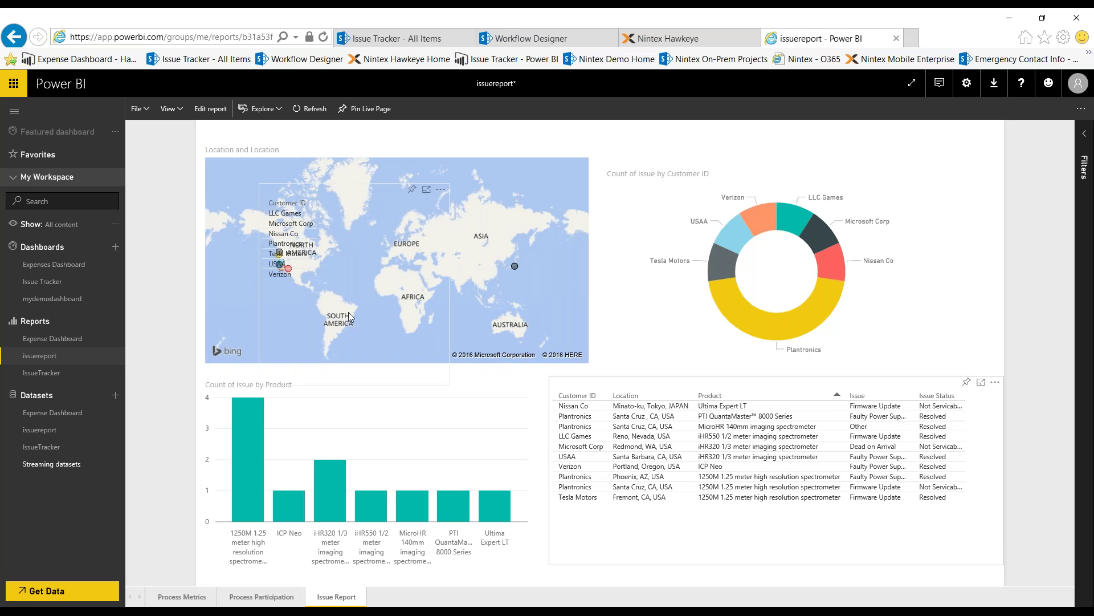
View the Customer ID table over the map in focus mode and check its options for pinning to a dashboard.
{"action": "left_click", "coordinate": [427, 189]}
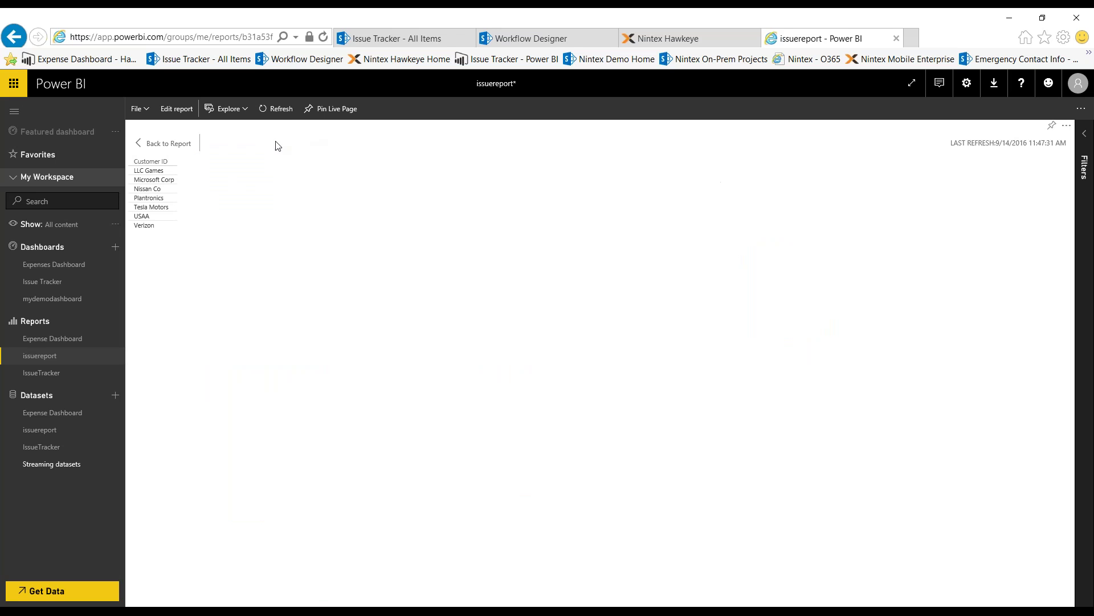
{"action": "left_click", "coordinate": [175, 146]}
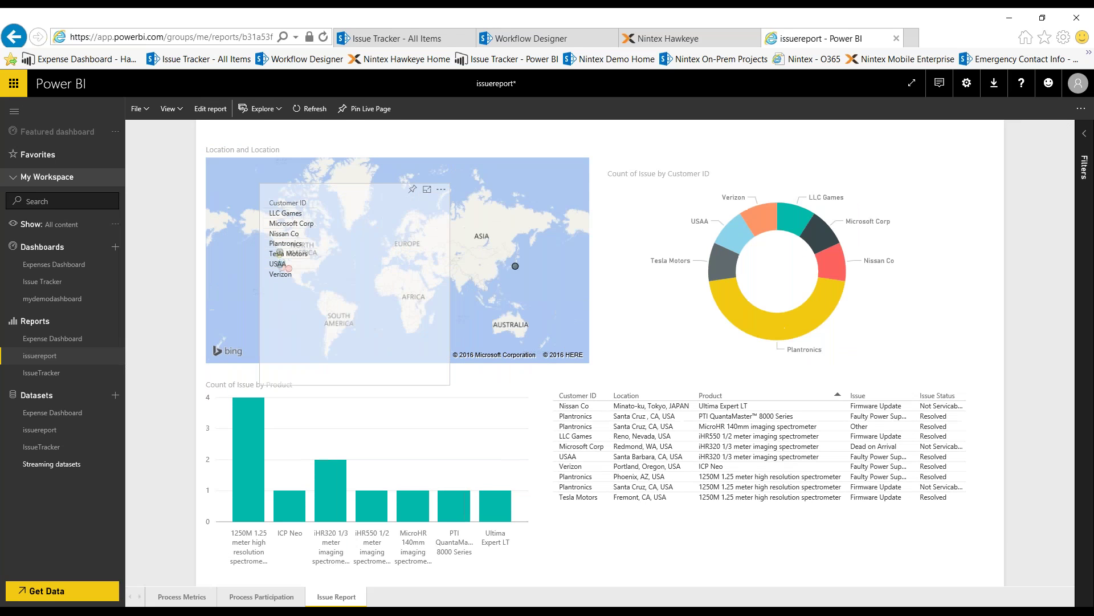
{"action": "left_click", "coordinate": [413, 189]}
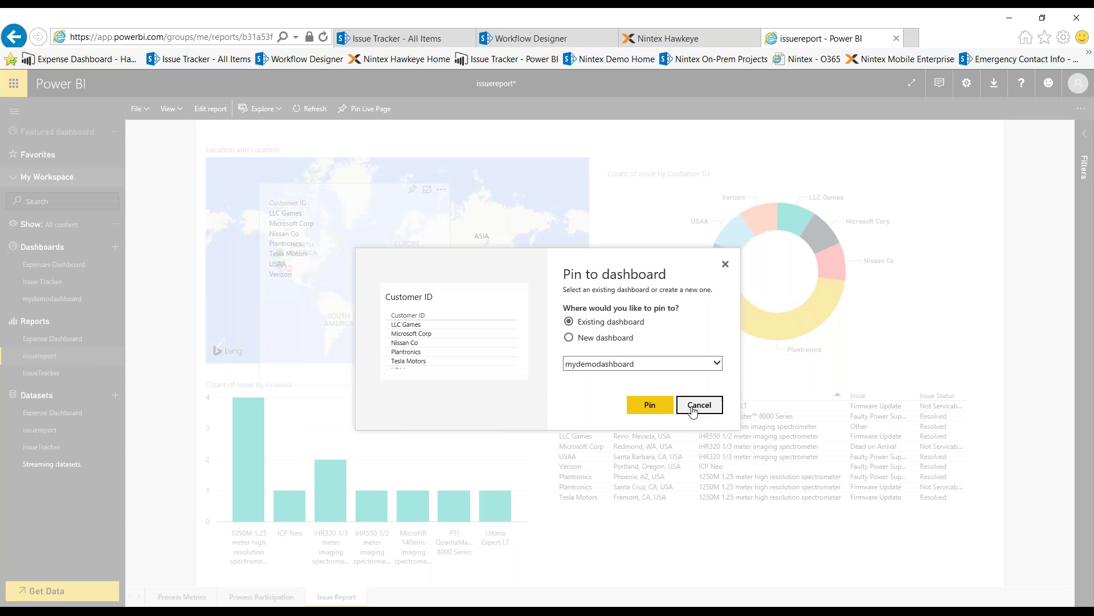
{"action": "left_click", "coordinate": [698, 405]}
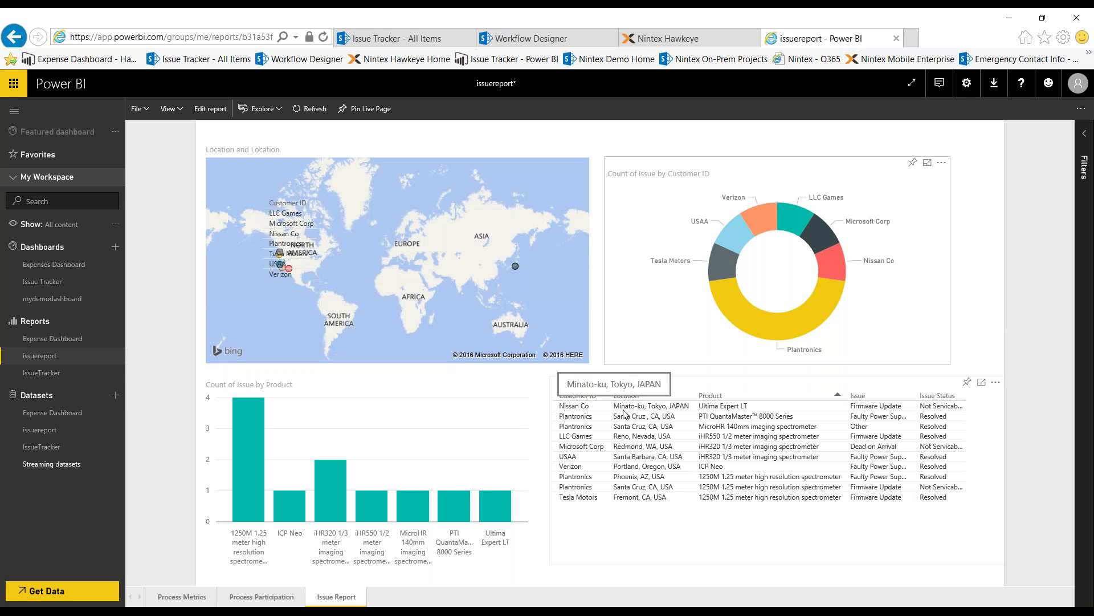
Switch to Nintex Hawkeye and look over the lens's workflows and dashboard connections.
{"action": "left_click", "coordinate": [673, 46]}
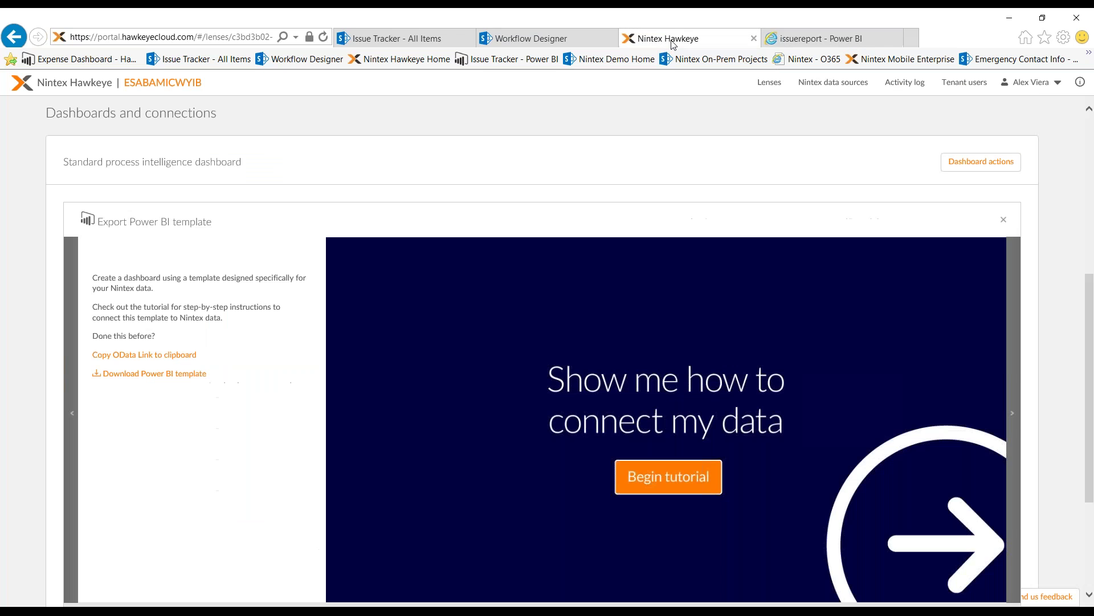
{"action": "left_click_drag", "start_coordinate": [1093, 304], "coordinate": [1093, 328]}
{"action": "left_click_drag", "start_coordinate": [1093, 277], "coordinate": [1092, 196]}
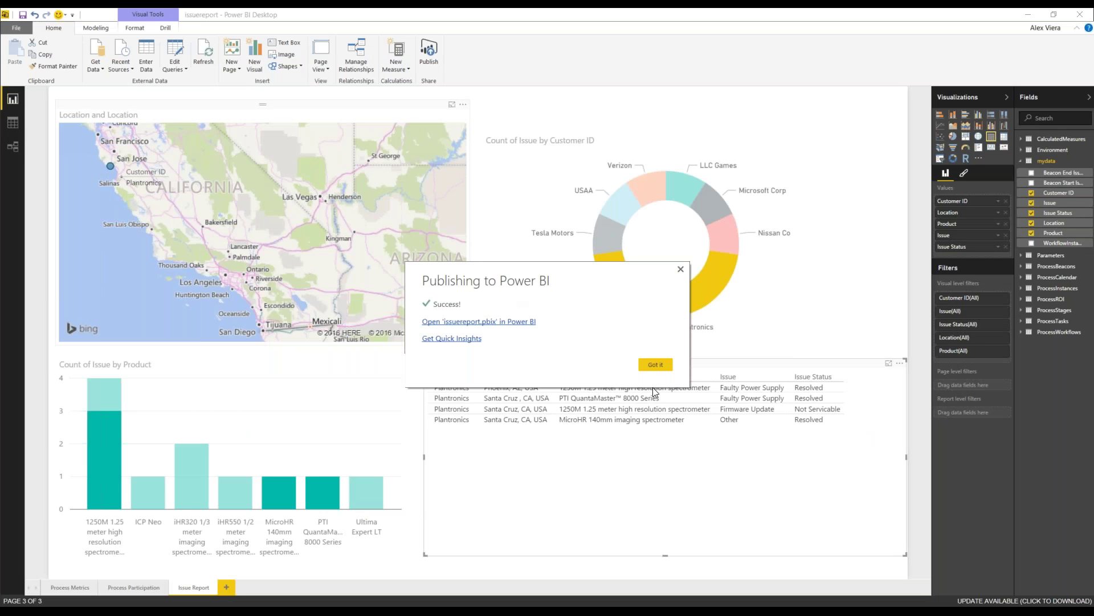
Switch to Power BI Desktop and remove the Customer ID table overlapping the map on the Issue Report page.
{"action": "left_click", "coordinate": [650, 370]}
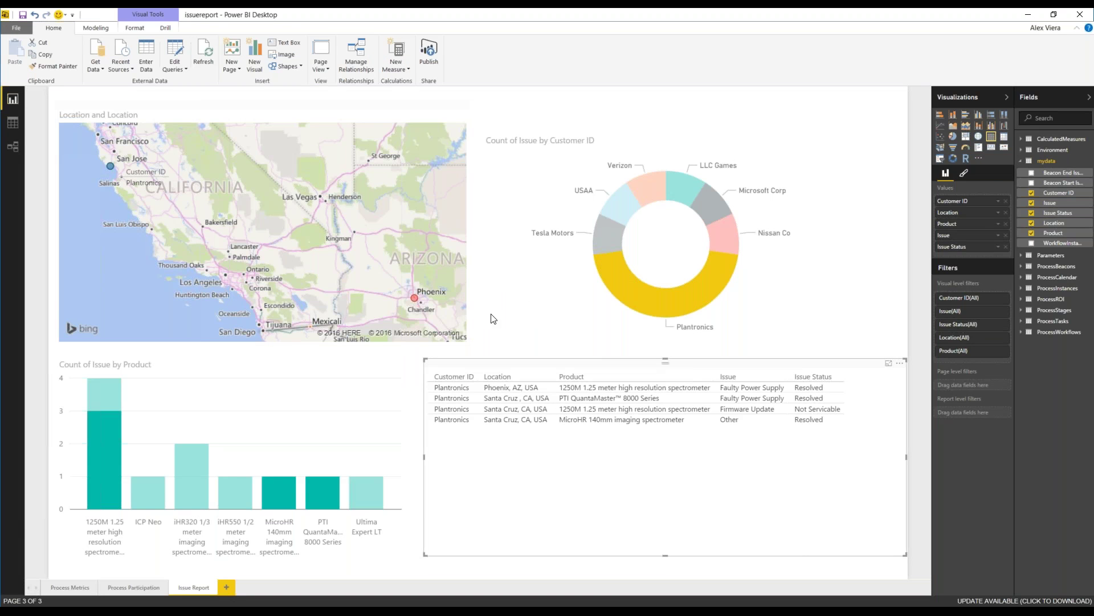
{"action": "left_click", "coordinate": [311, 159]}
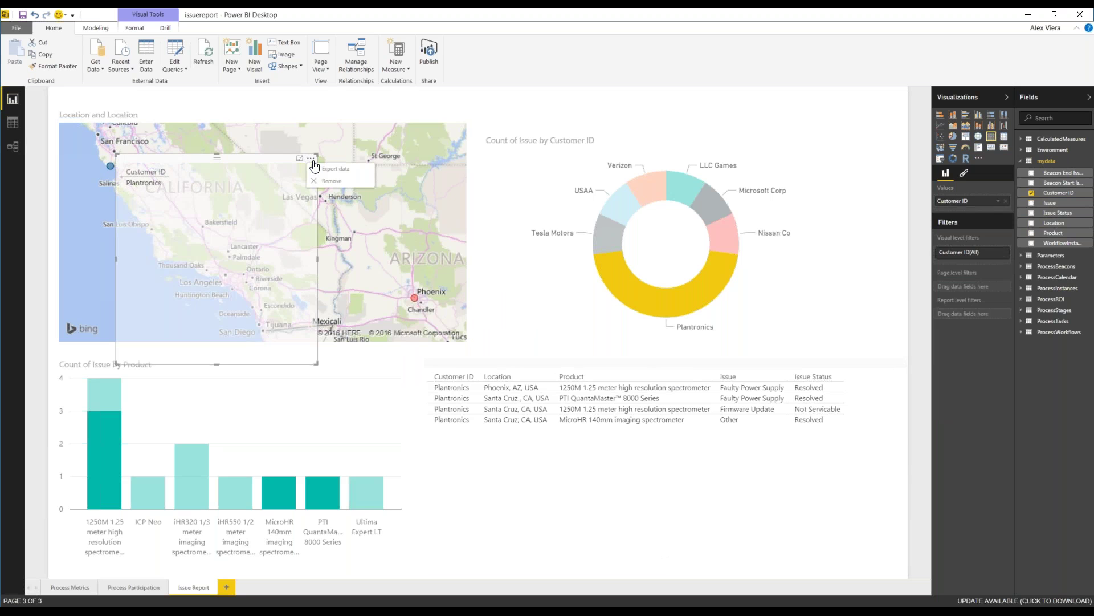
{"action": "left_click", "coordinate": [331, 181]}
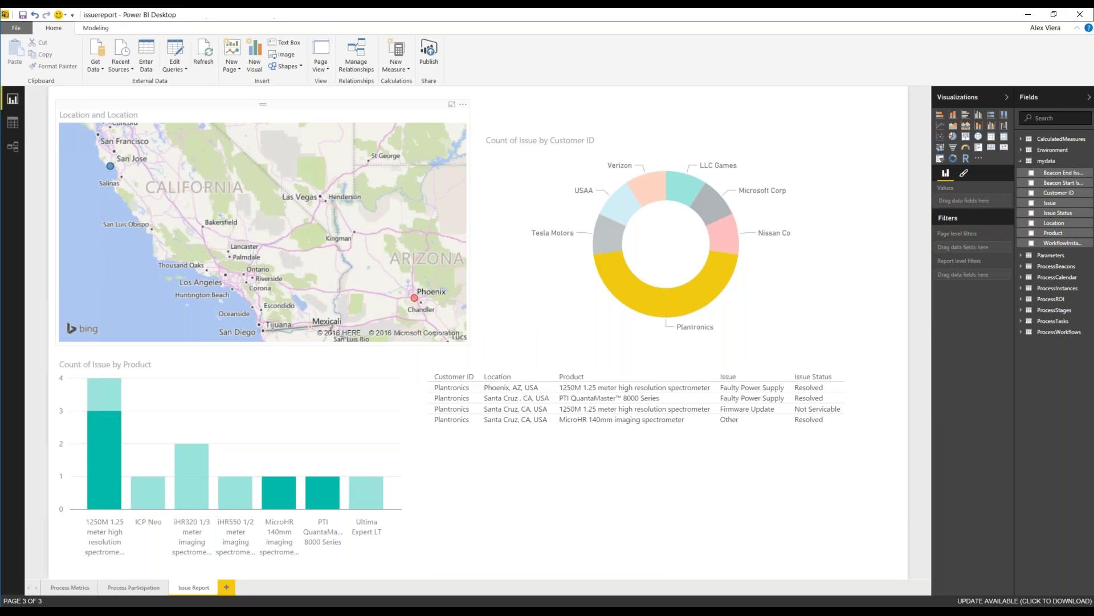
Republish the issuereport report, saving the changes and replacing the existing online dataset.
{"action": "left_click", "coordinate": [429, 56]}
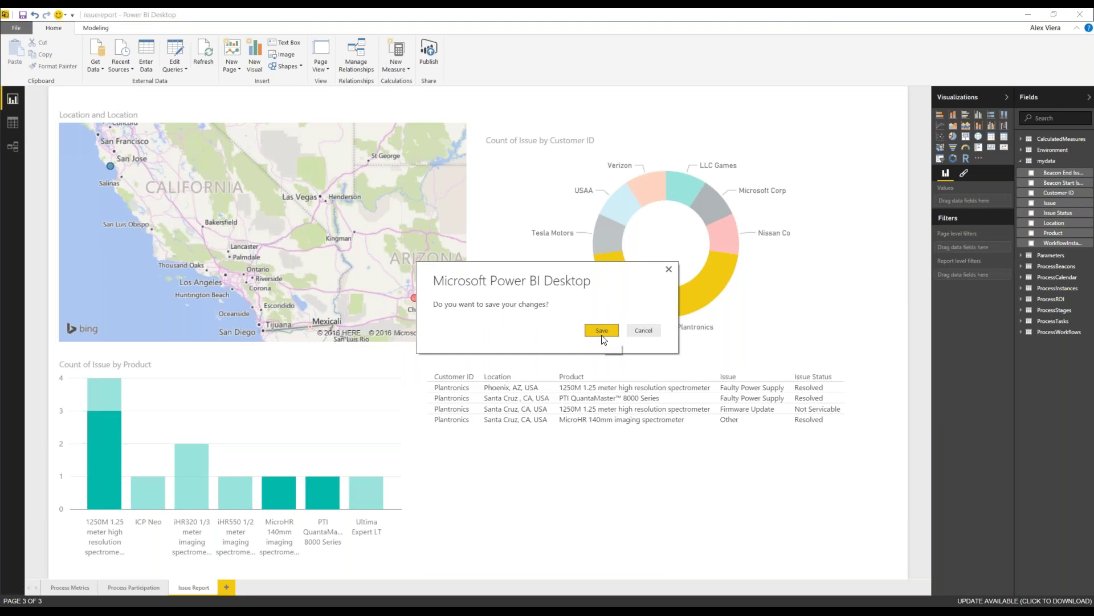
{"action": "left_click", "coordinate": [602, 330]}
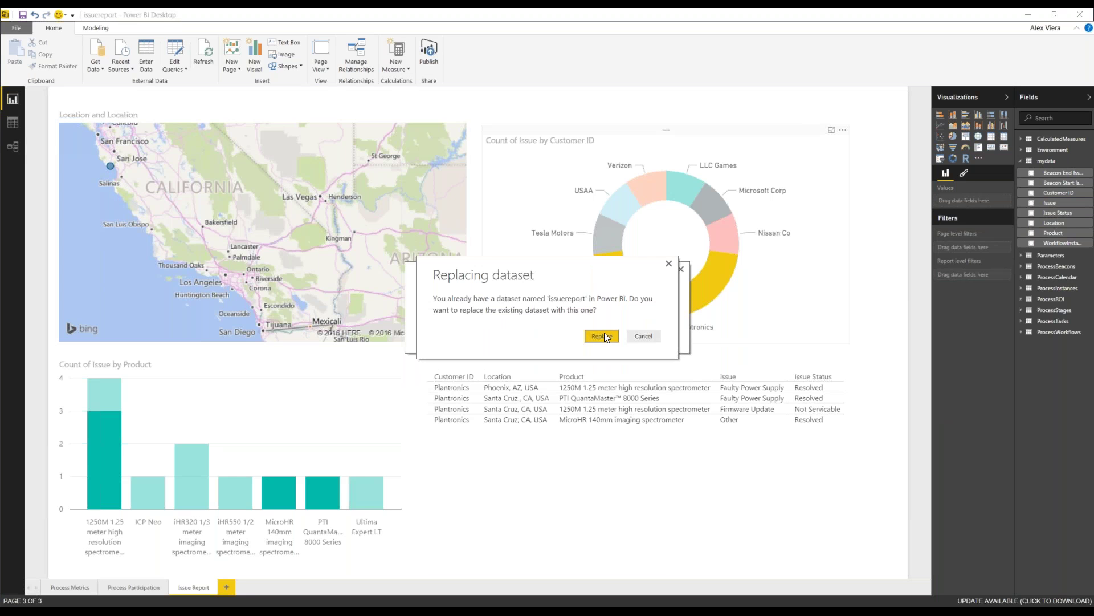
{"action": "left_click", "coordinate": [605, 335]}
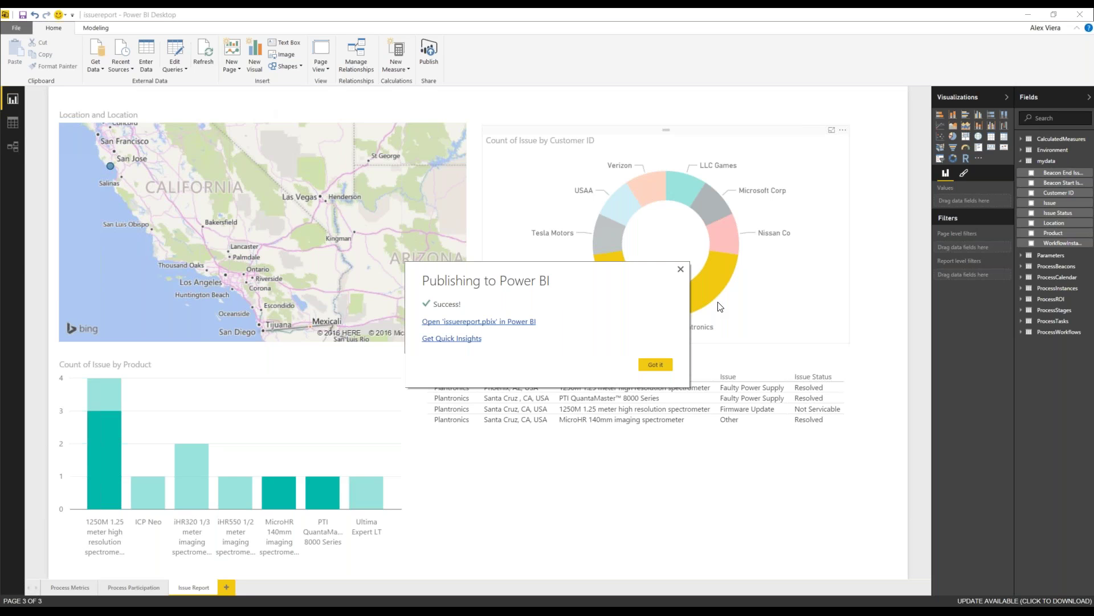
{"action": "left_click", "coordinate": [668, 363]}
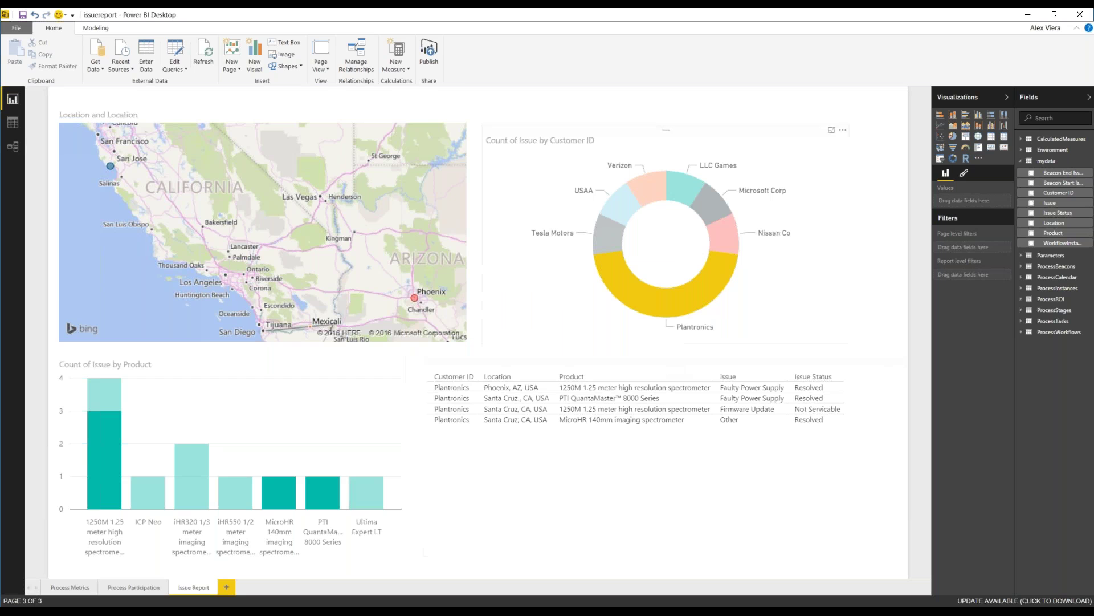
Review the mydata query's applied steps from Source through Filtered Rows, close the Query Editor without applying, and return to Nintex Hawkeye.
{"action": "left_click", "coordinate": [176, 51]}
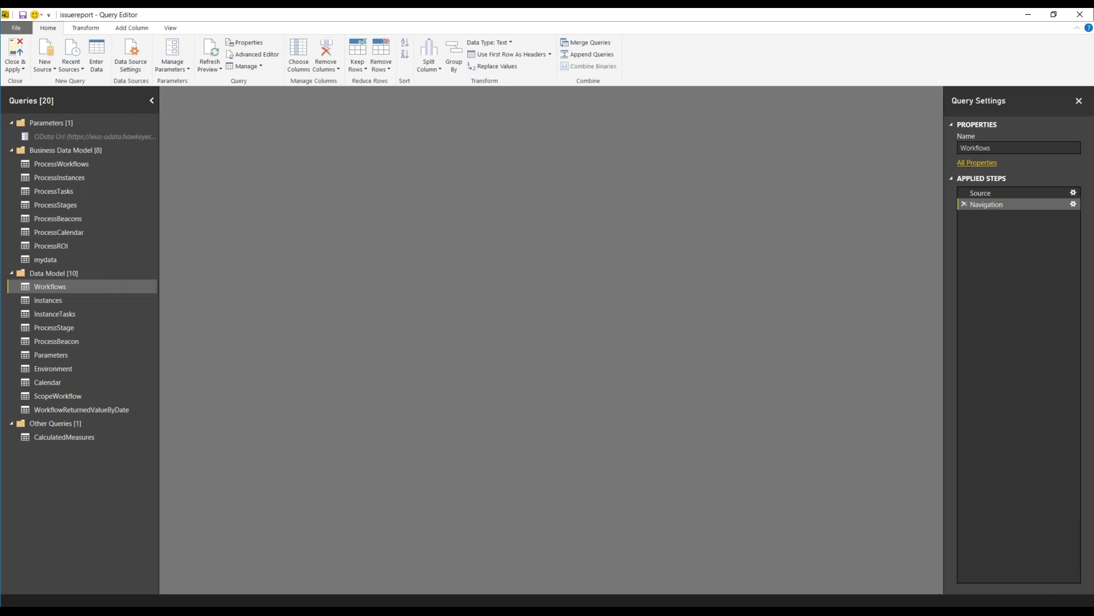
{"action": "left_click", "coordinate": [53, 259]}
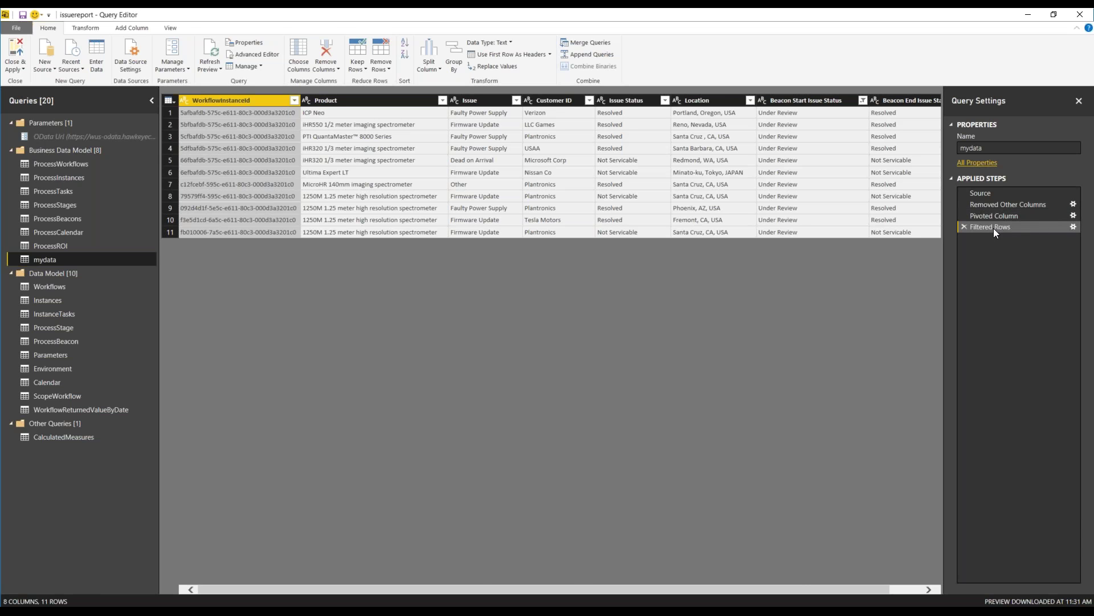
{"action": "left_click", "coordinate": [988, 194]}
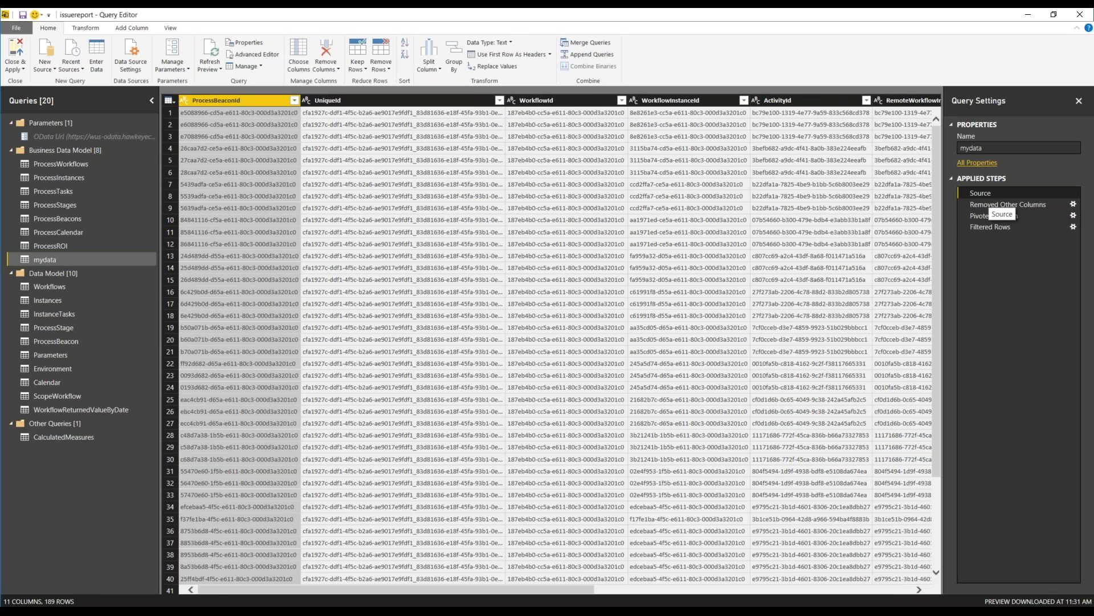
{"action": "left_click", "coordinate": [1003, 204]}
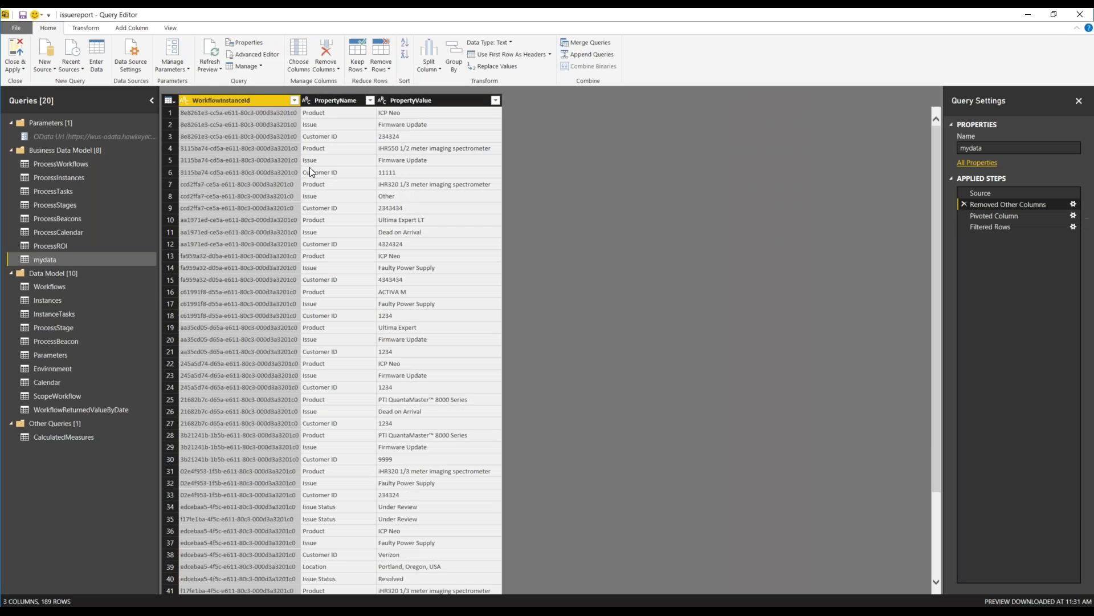
{"action": "left_click", "coordinate": [986, 217]}
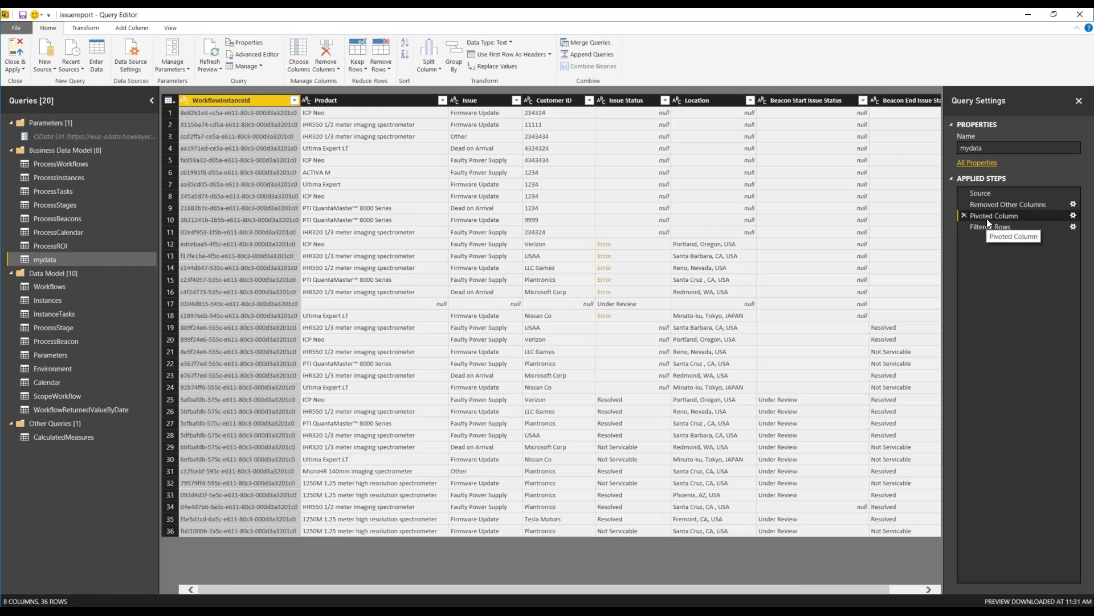
{"action": "left_click", "coordinate": [989, 226]}
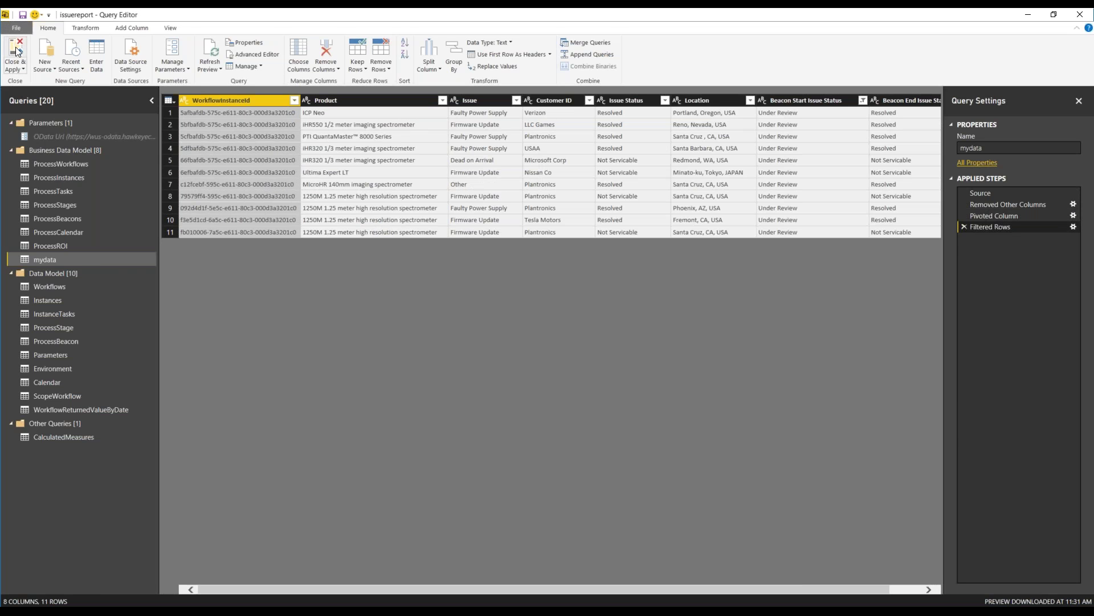
{"action": "left_click", "coordinate": [15, 67]}
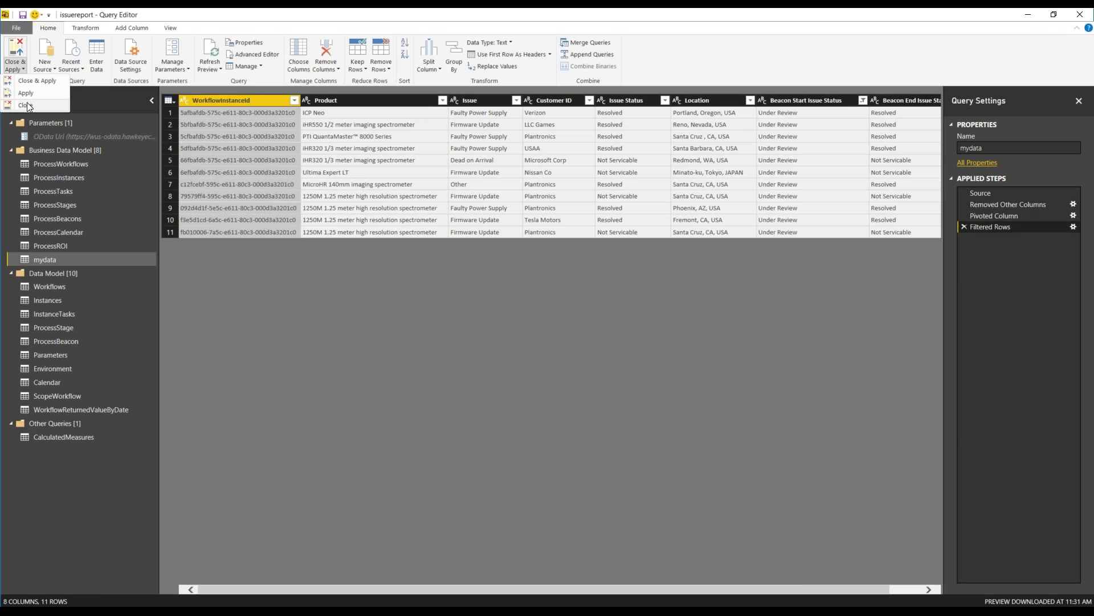
{"action": "left_click", "coordinate": [25, 105]}
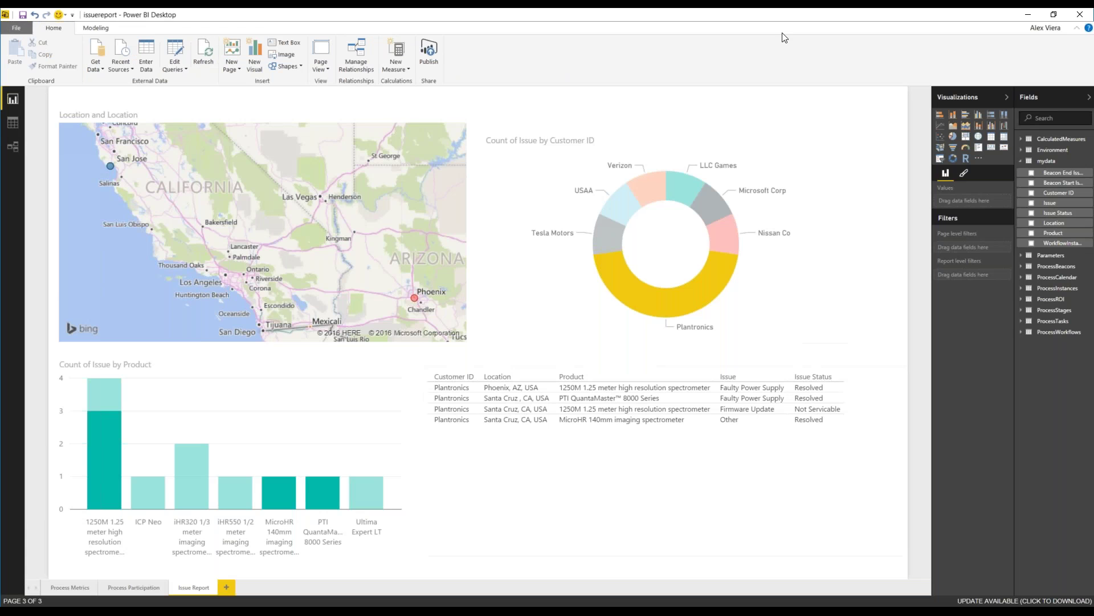
{"action": "left_click", "coordinate": [1027, 15]}
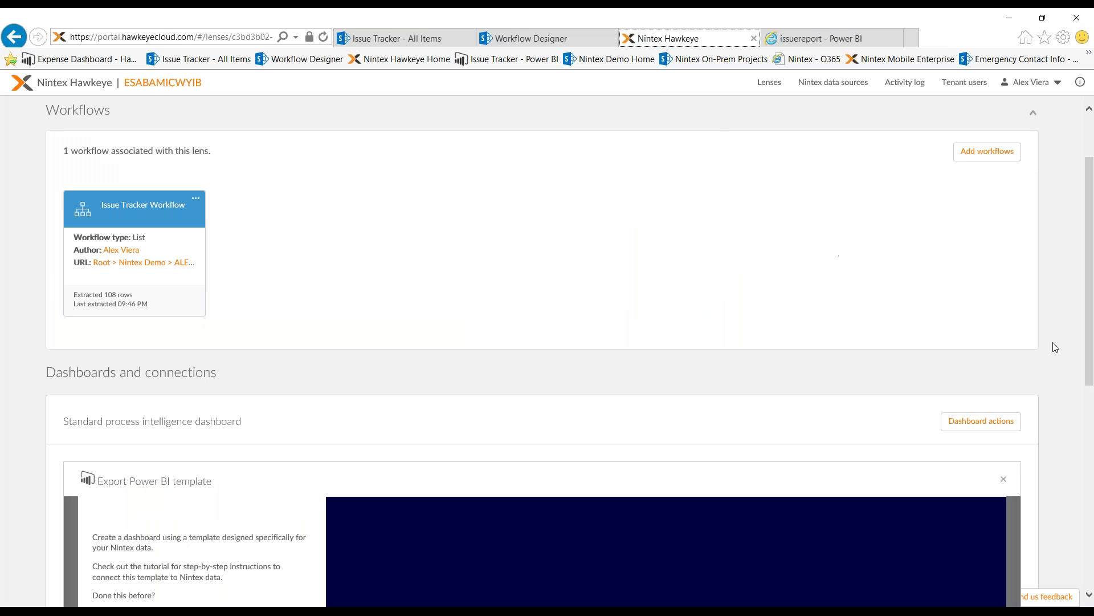
Collapse the section showing the Power BI template export and reopen the lens's standard process intelligence dashboard.
{"action": "scroll", "coordinate": [1087, 341], "scroll_direction": "up", "scroll_amount": 1}
{"action": "left_click_drag", "start_coordinate": [1092, 291], "coordinate": [1074, 542]}
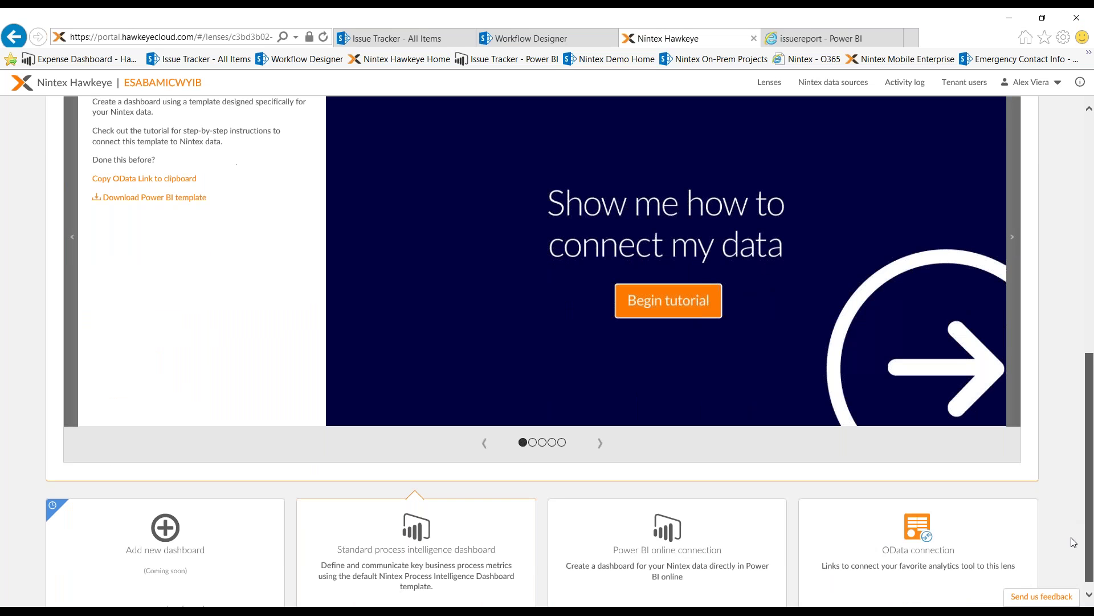
{"action": "scroll", "coordinate": [511, 529], "scroll_direction": "down", "scroll_amount": 1}
{"action": "left_click", "coordinate": [511, 529]}
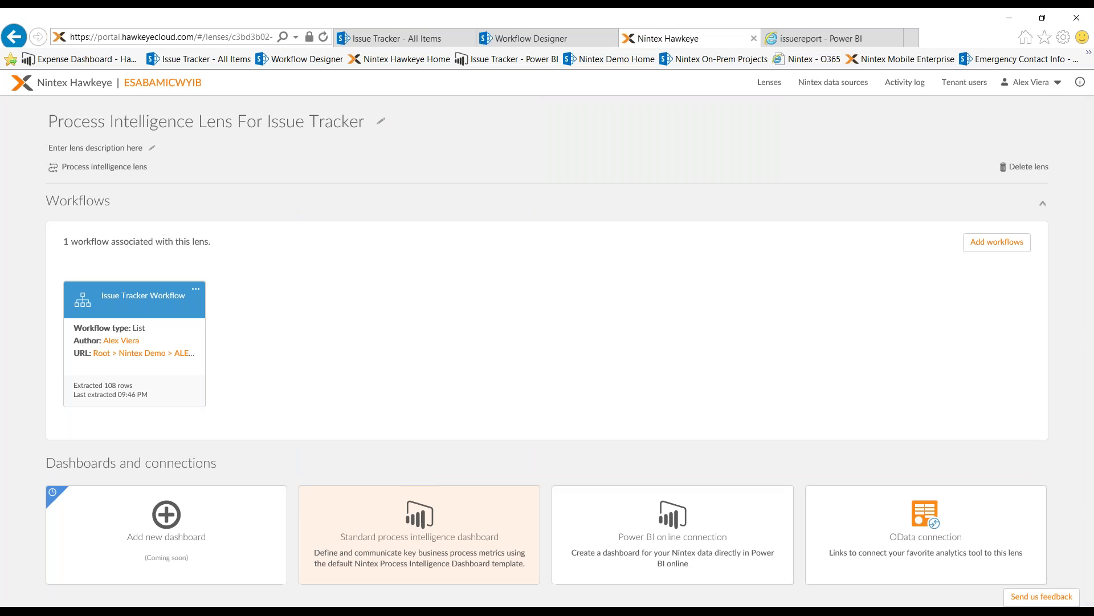
{"action": "left_click", "coordinate": [439, 562]}
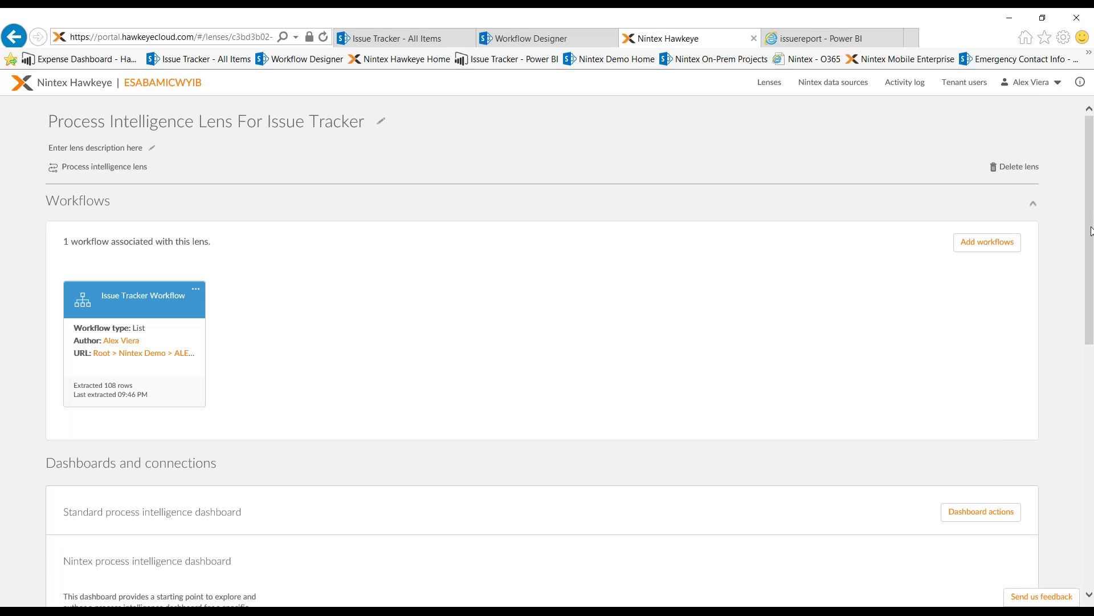
Review the standard dashboard's Process Metrics page, followed by its Process Participation and Process ROI pages.
{"action": "scroll", "coordinate": [1089, 283], "scroll_direction": "down", "scroll_amount": 5}
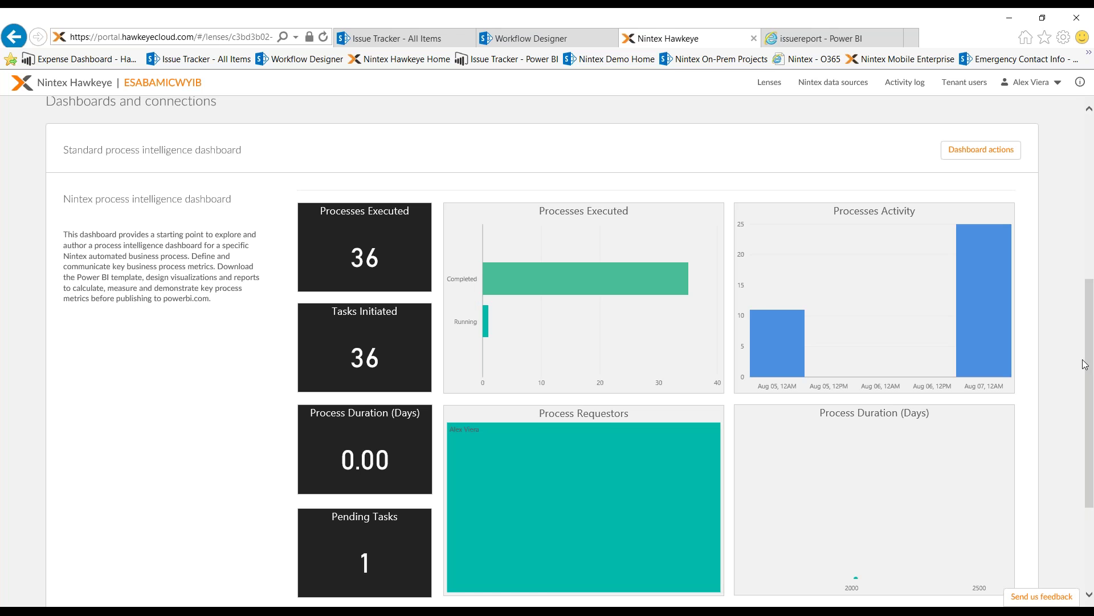
{"action": "scroll", "coordinate": [879, 447], "scroll_direction": "down", "scroll_amount": 1}
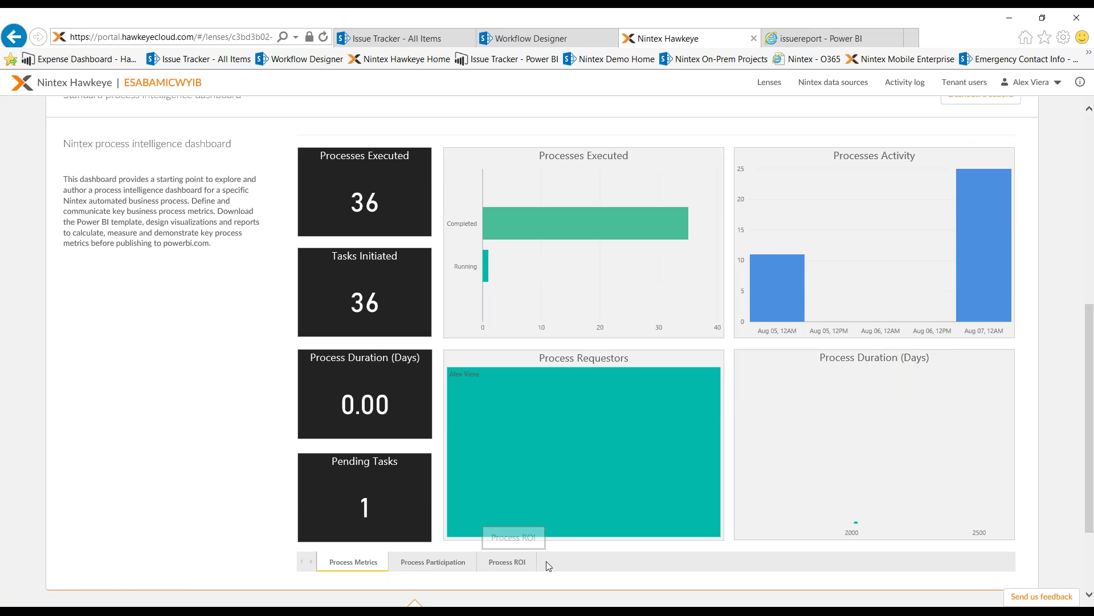
{"action": "left_click_drag", "start_coordinate": [1092, 386], "coordinate": [1092, 460]}
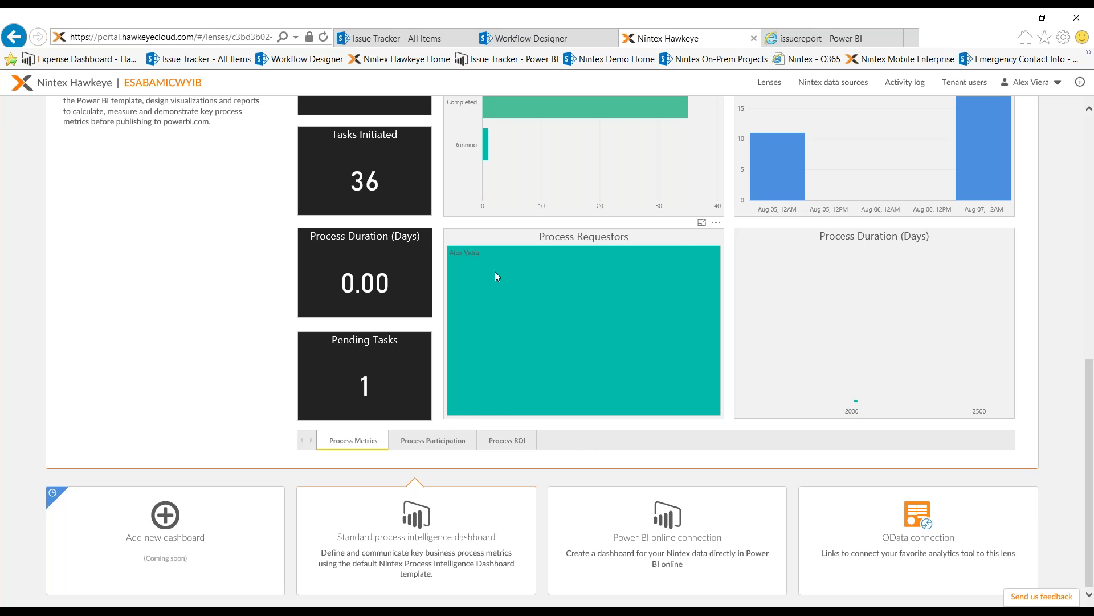
{"action": "left_click", "coordinate": [447, 445]}
{"action": "left_click", "coordinate": [516, 442]}
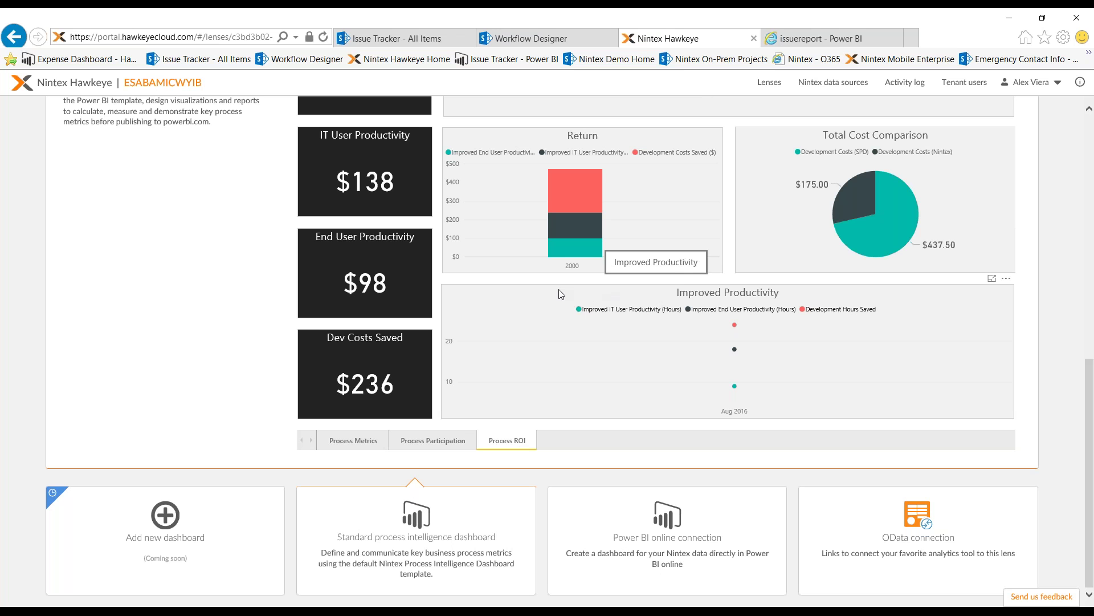
{"action": "left_click_drag", "start_coordinate": [1092, 459], "coordinate": [1093, 462]}
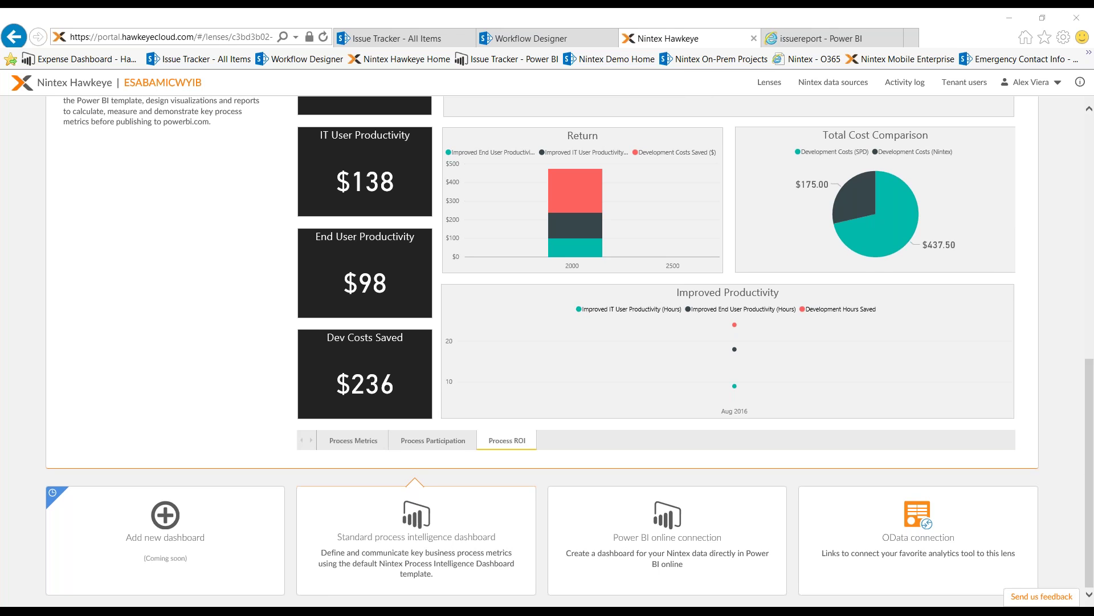